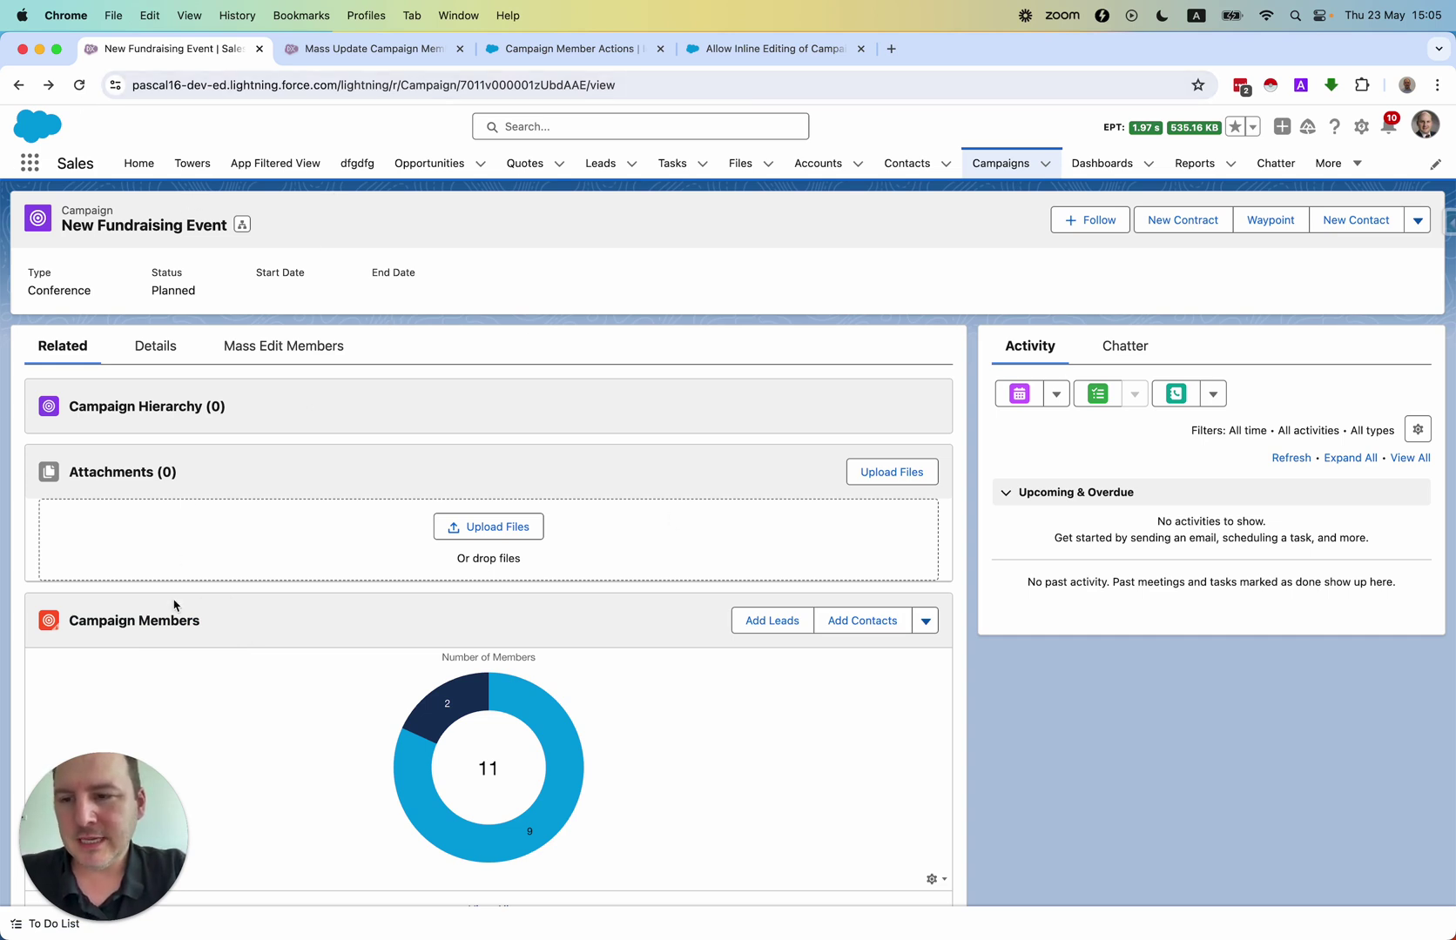
Open the full Campaign Members list and tick members 1, 2, 3 and 8
left_click(155, 620)
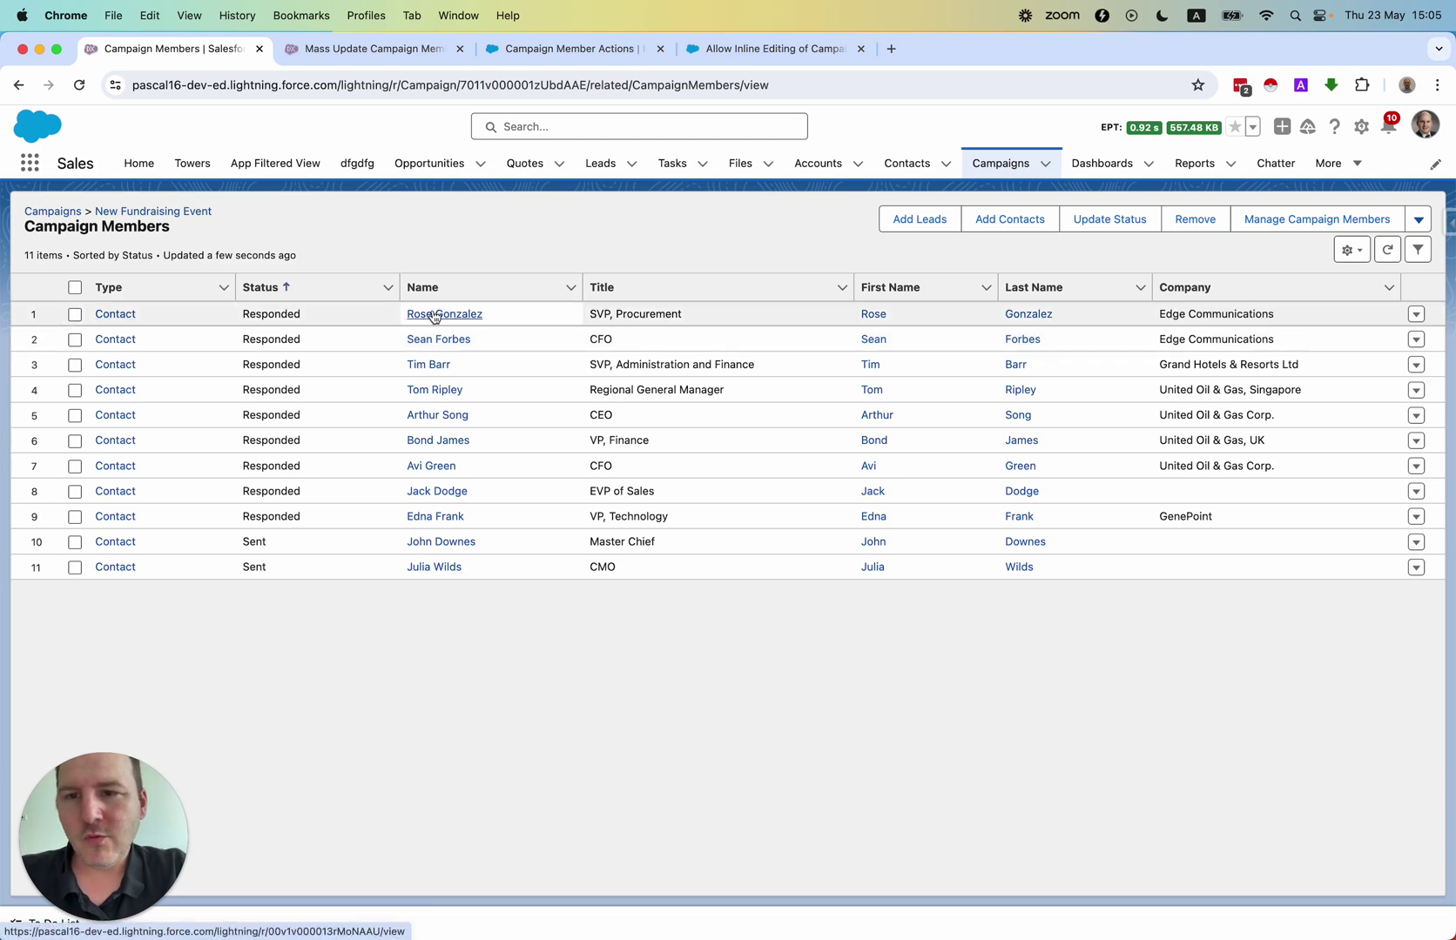
left_click(75, 314)
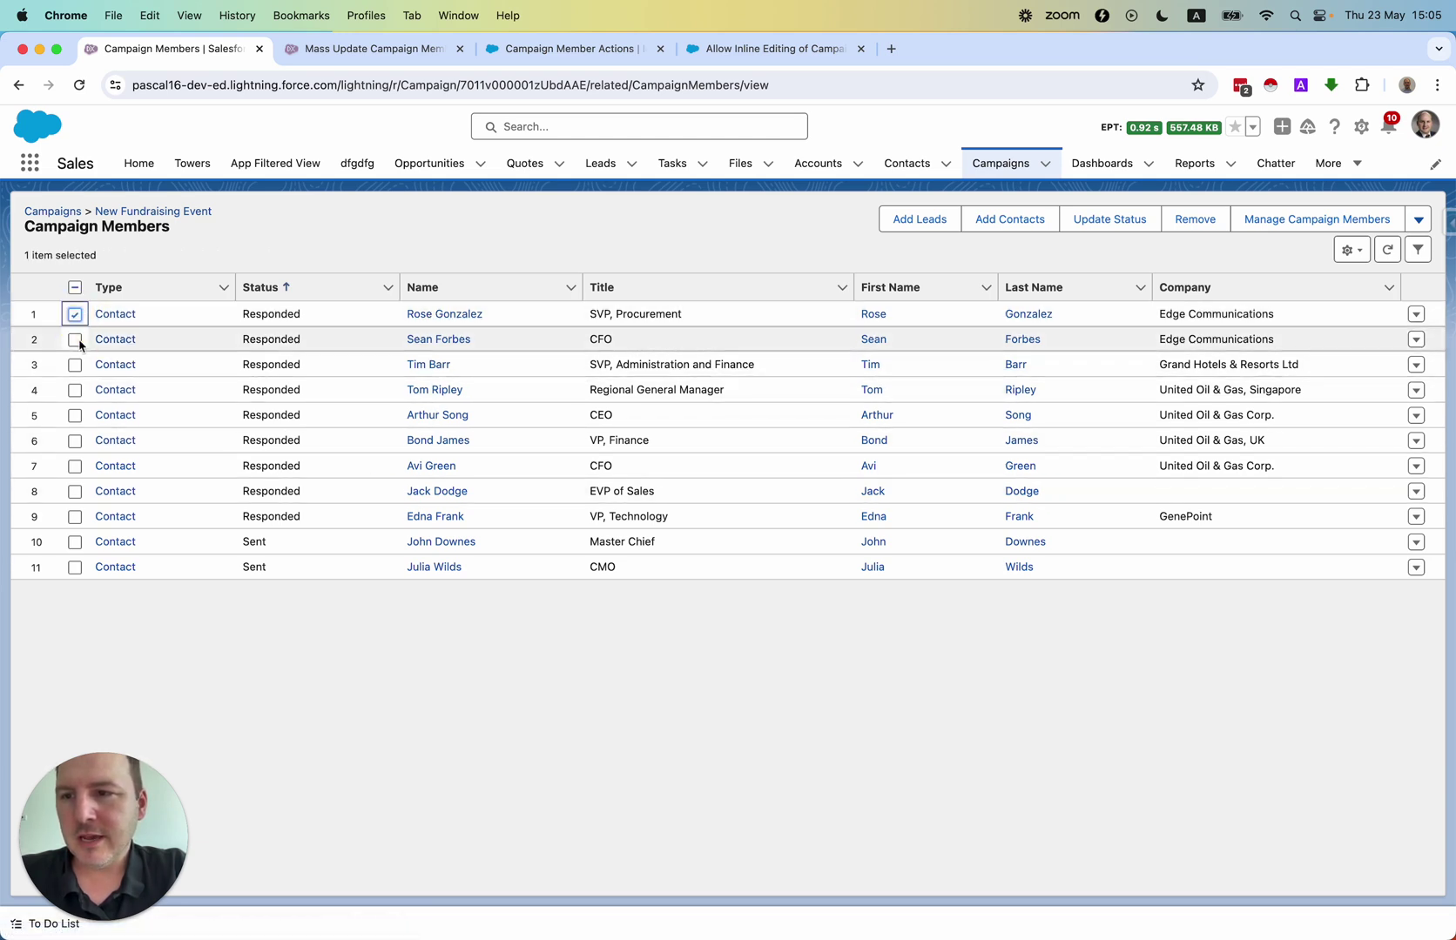
left_click(75, 339)
left_click(75, 365)
left_click(75, 491)
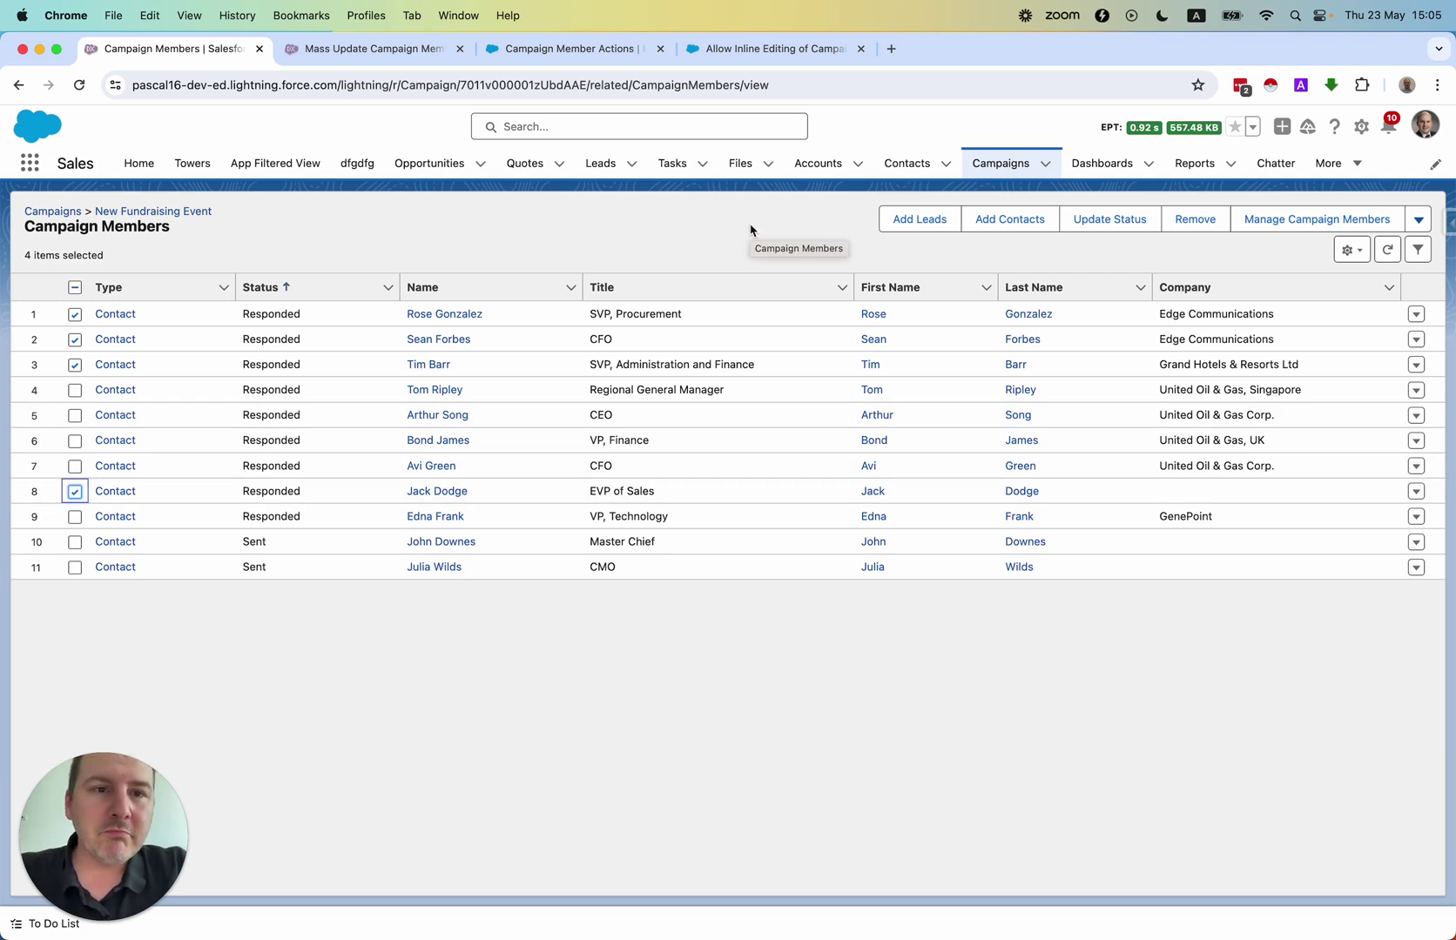
left_click(1103, 224)
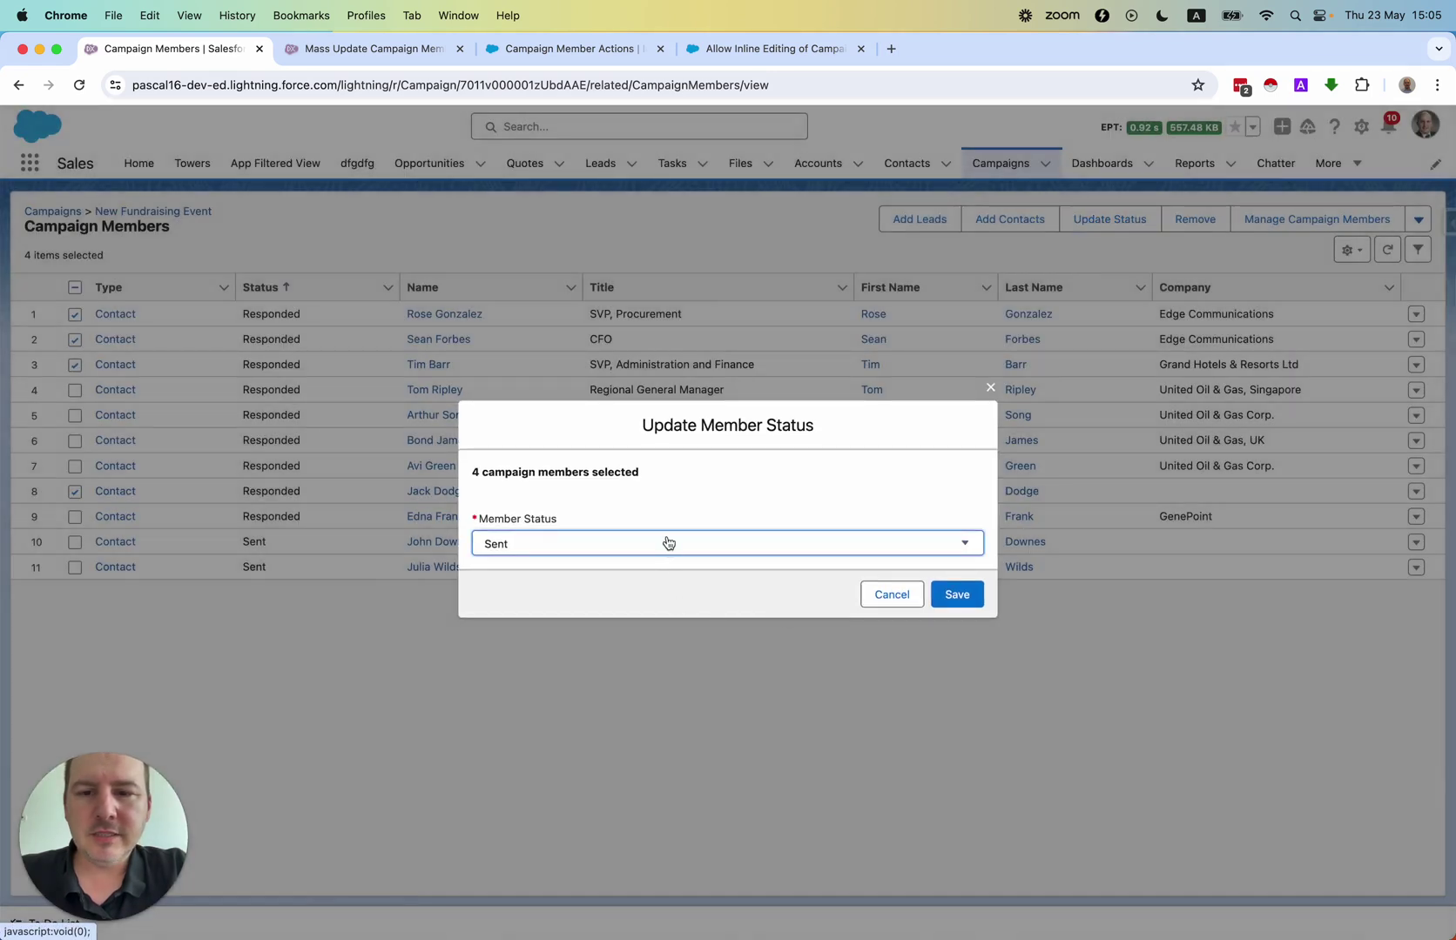
left_click(664, 540)
left_click(708, 474)
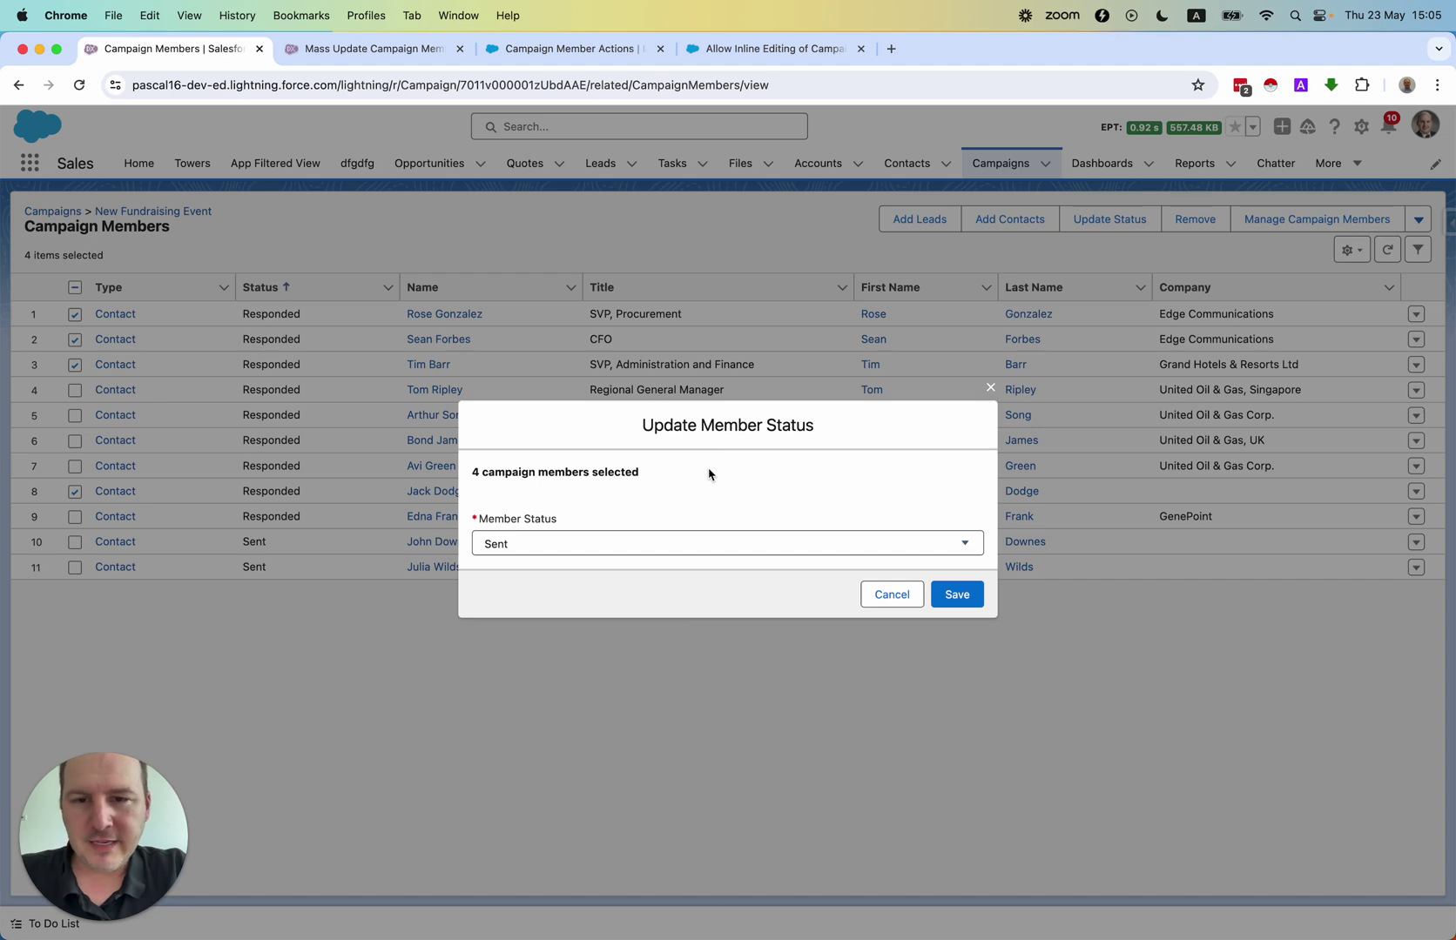
left_click(879, 599)
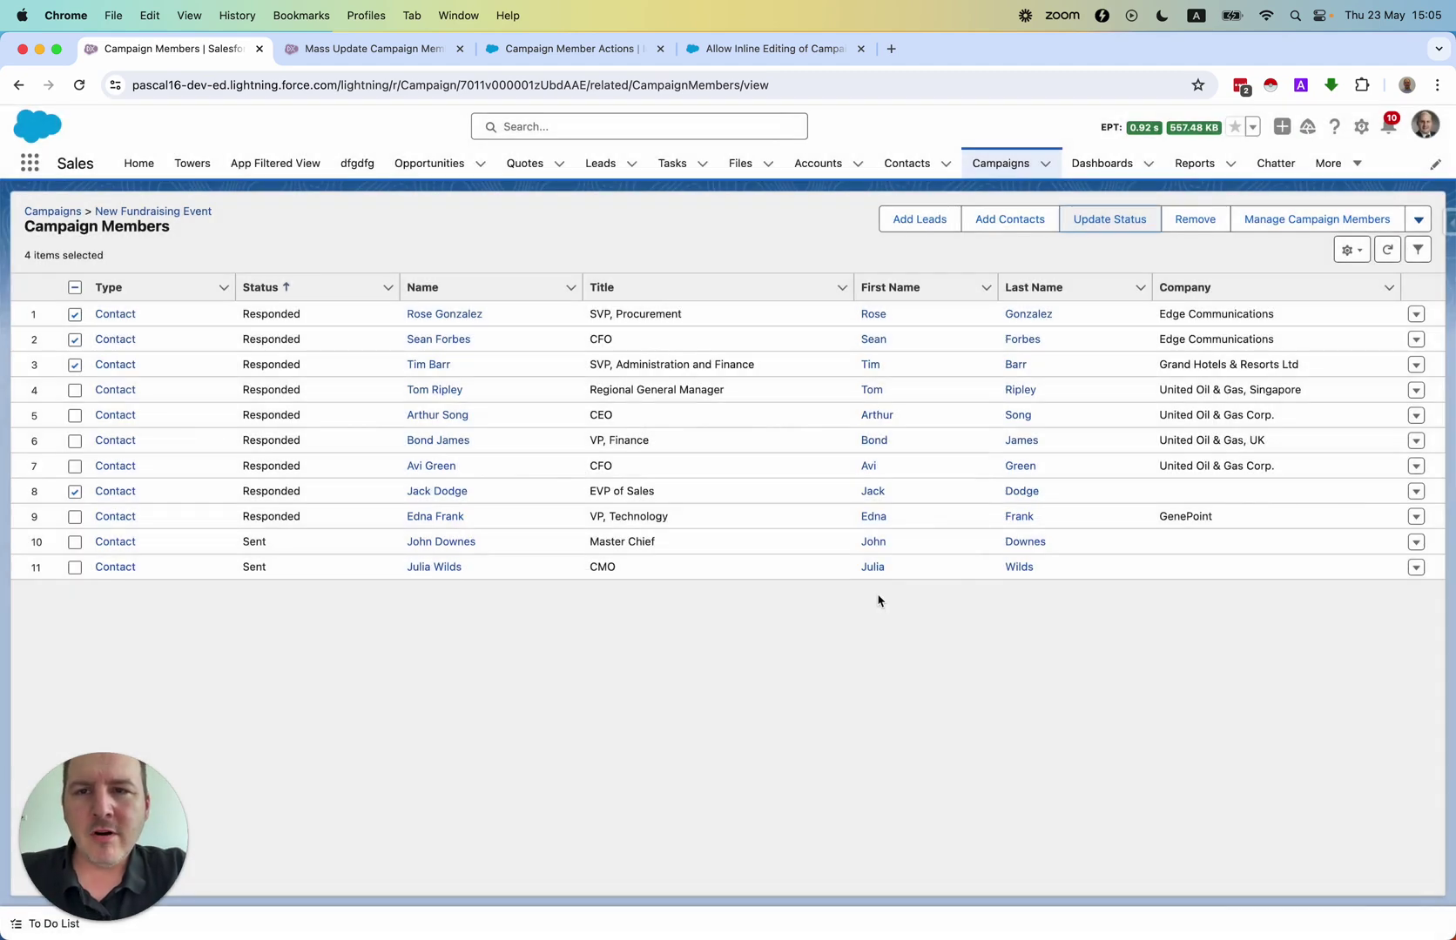
Highlight the Campaign Member Actions idea title, then show the Allow Inline Editing idea
left_click(568, 49)
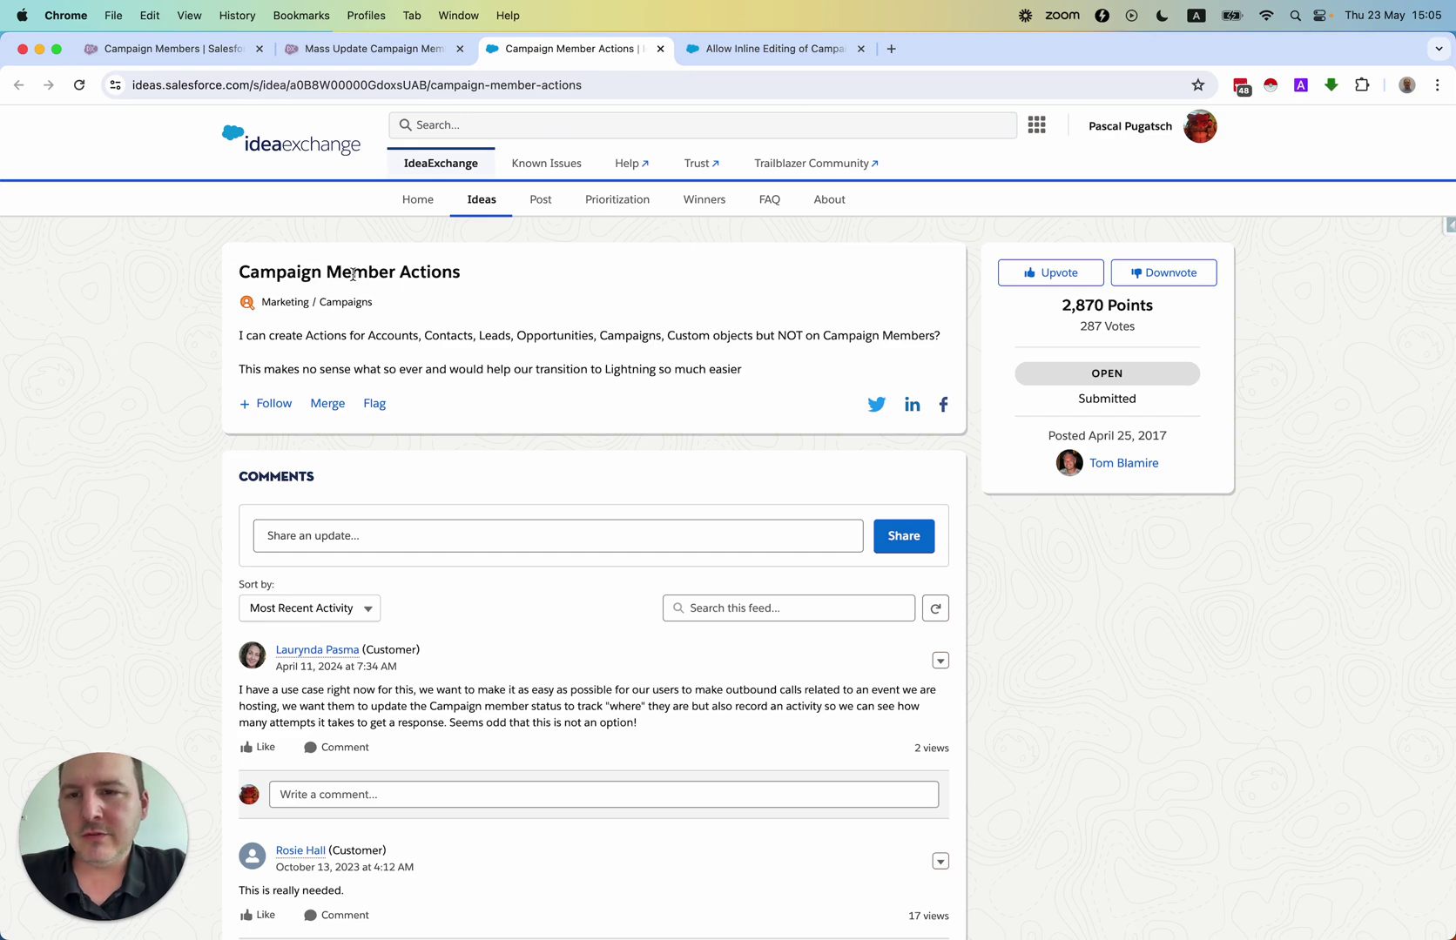
left_click_drag(241, 272, 610, 319)
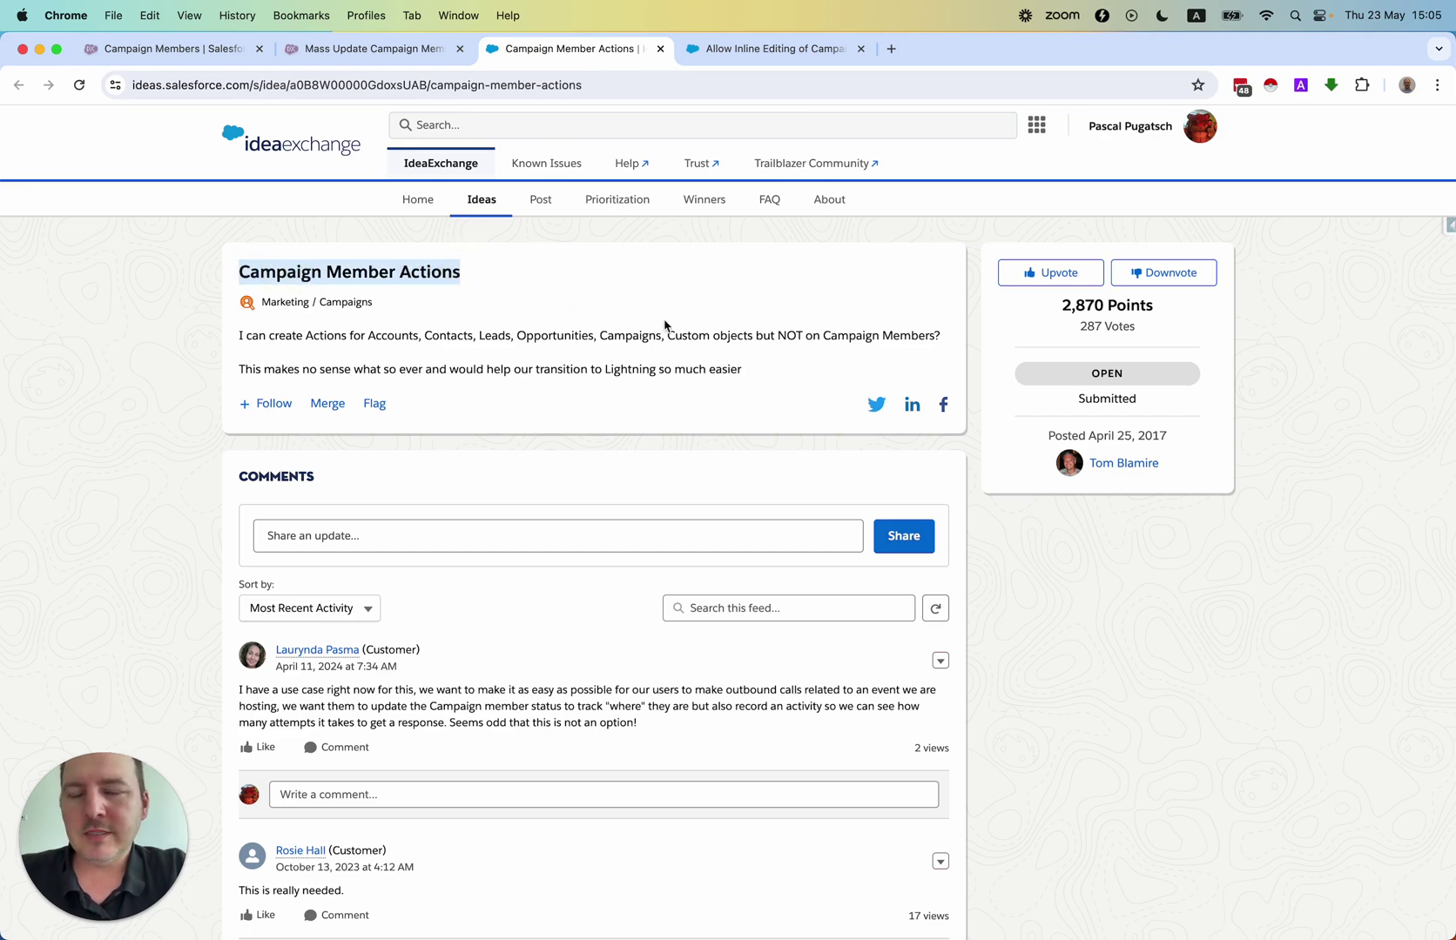
double_click(426, 271)
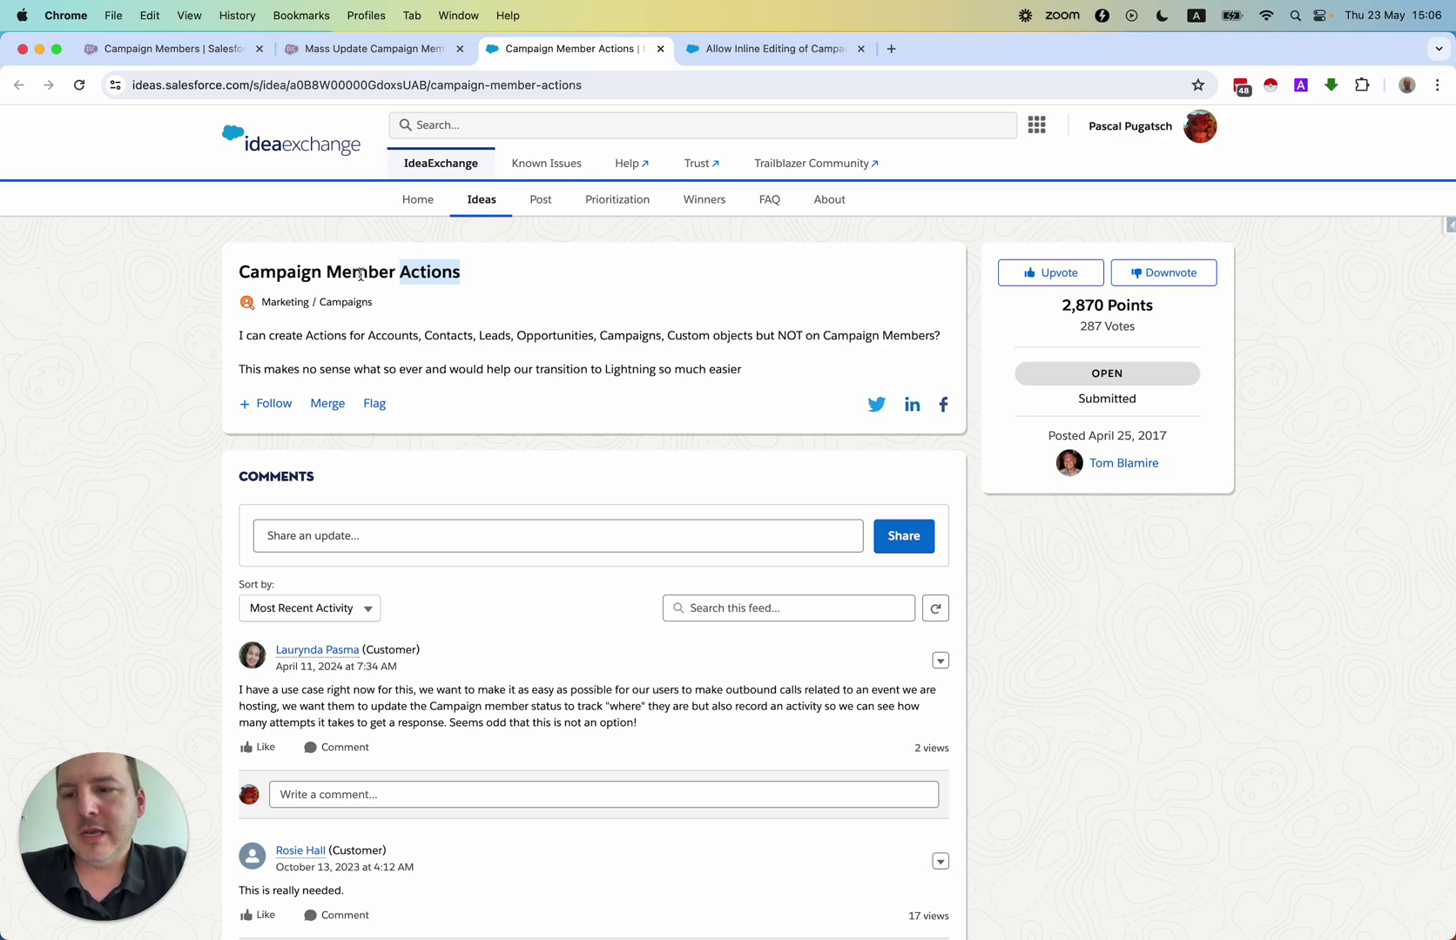
left_click(773, 49)
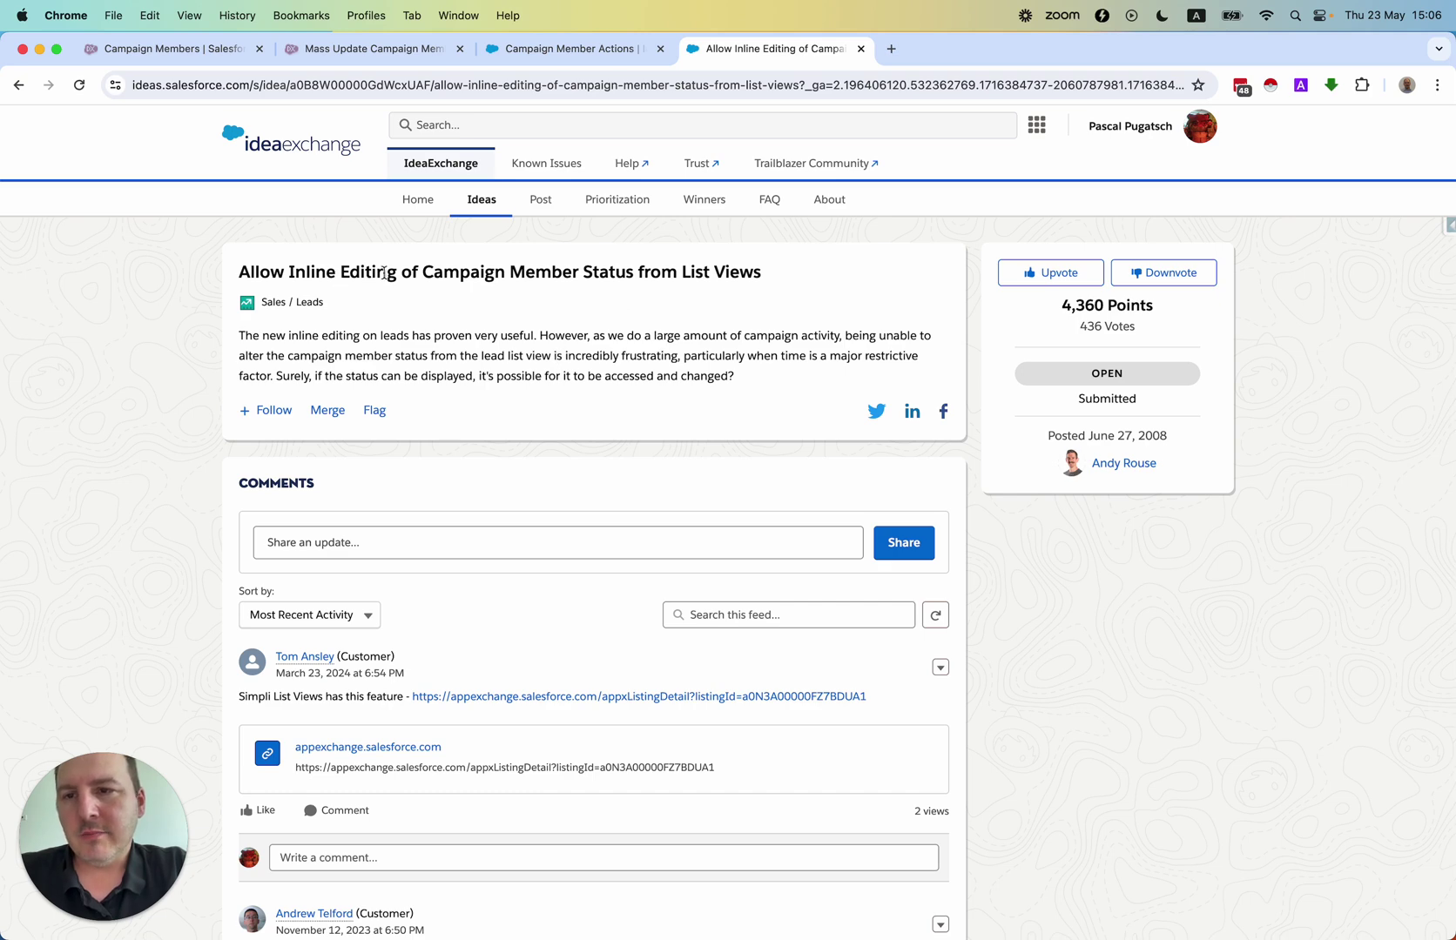
left_click_drag(396, 273, 289, 273)
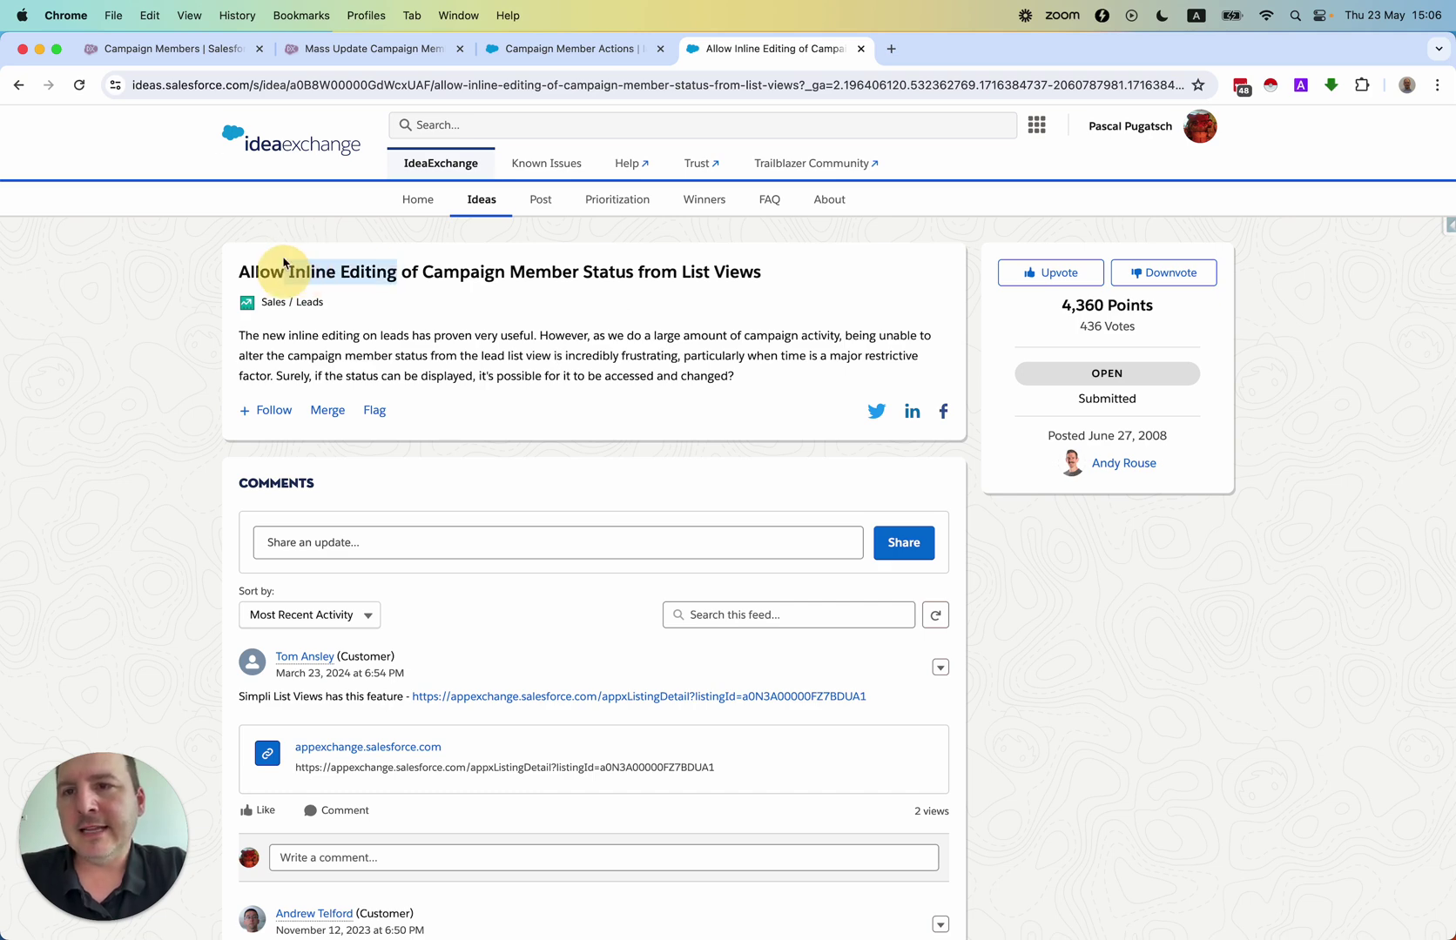
Return to the New Fundraising Event Campaign Members list with four members still ticked
left_click(163, 51)
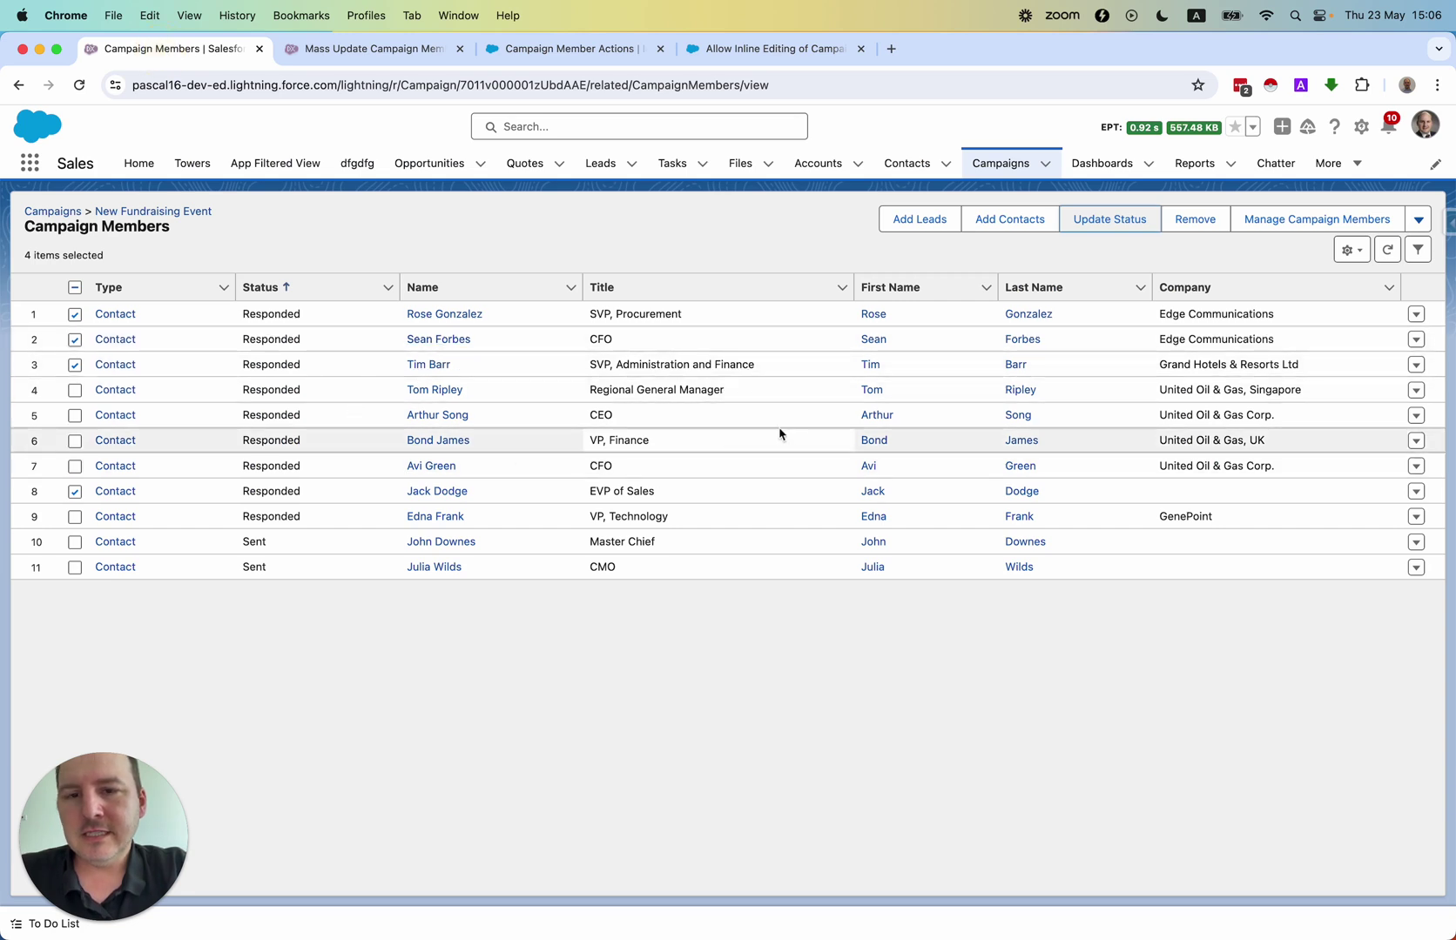
left_click(605, 231)
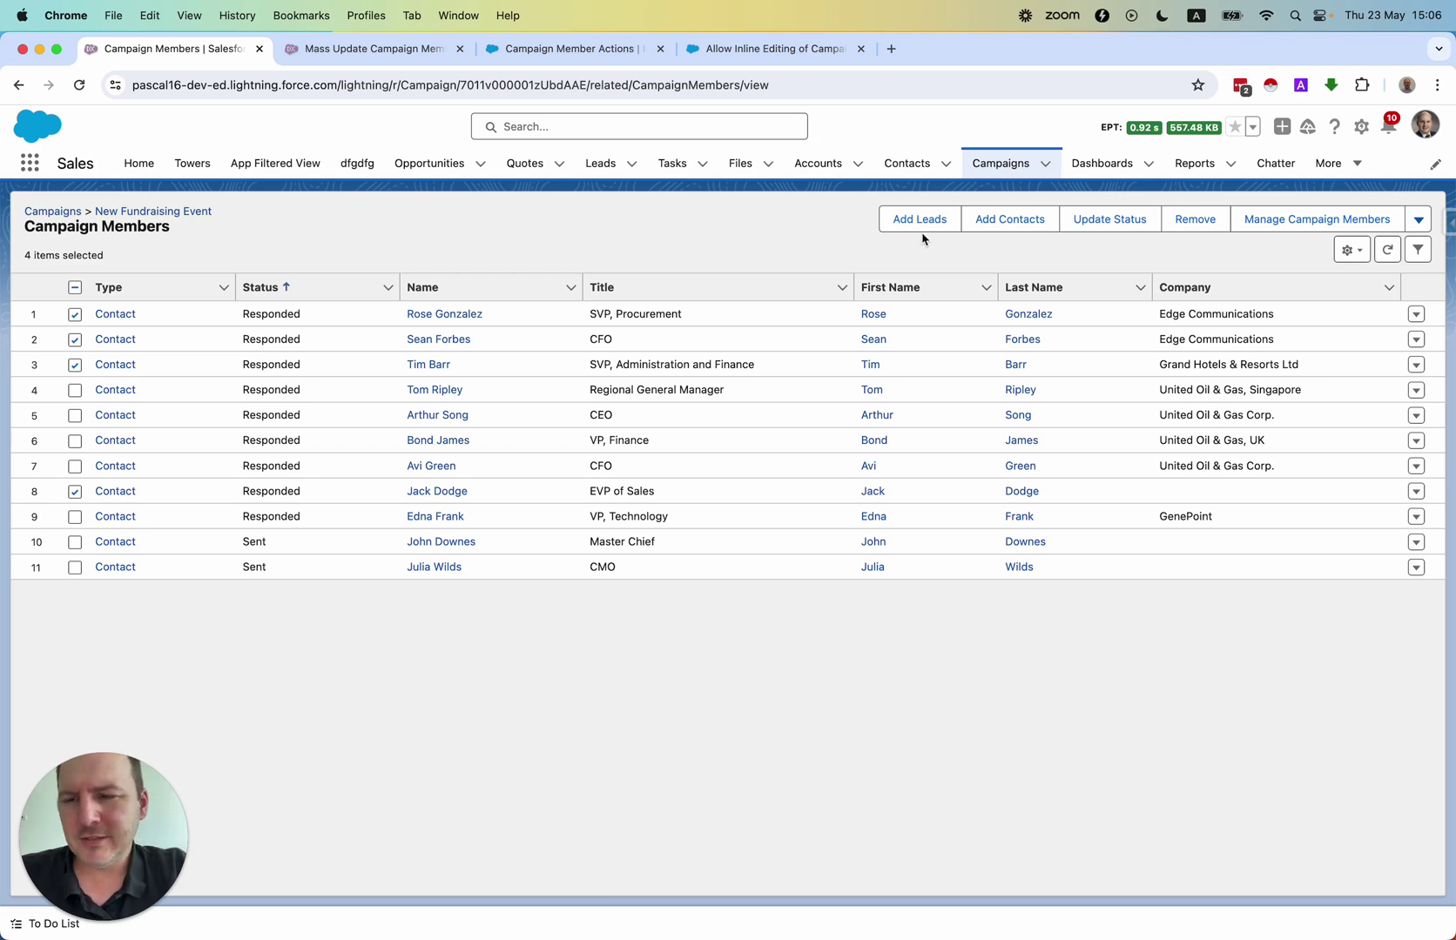
Start a Campaign Members import set to update existing records matched by Salesforce Id
left_click(1290, 220)
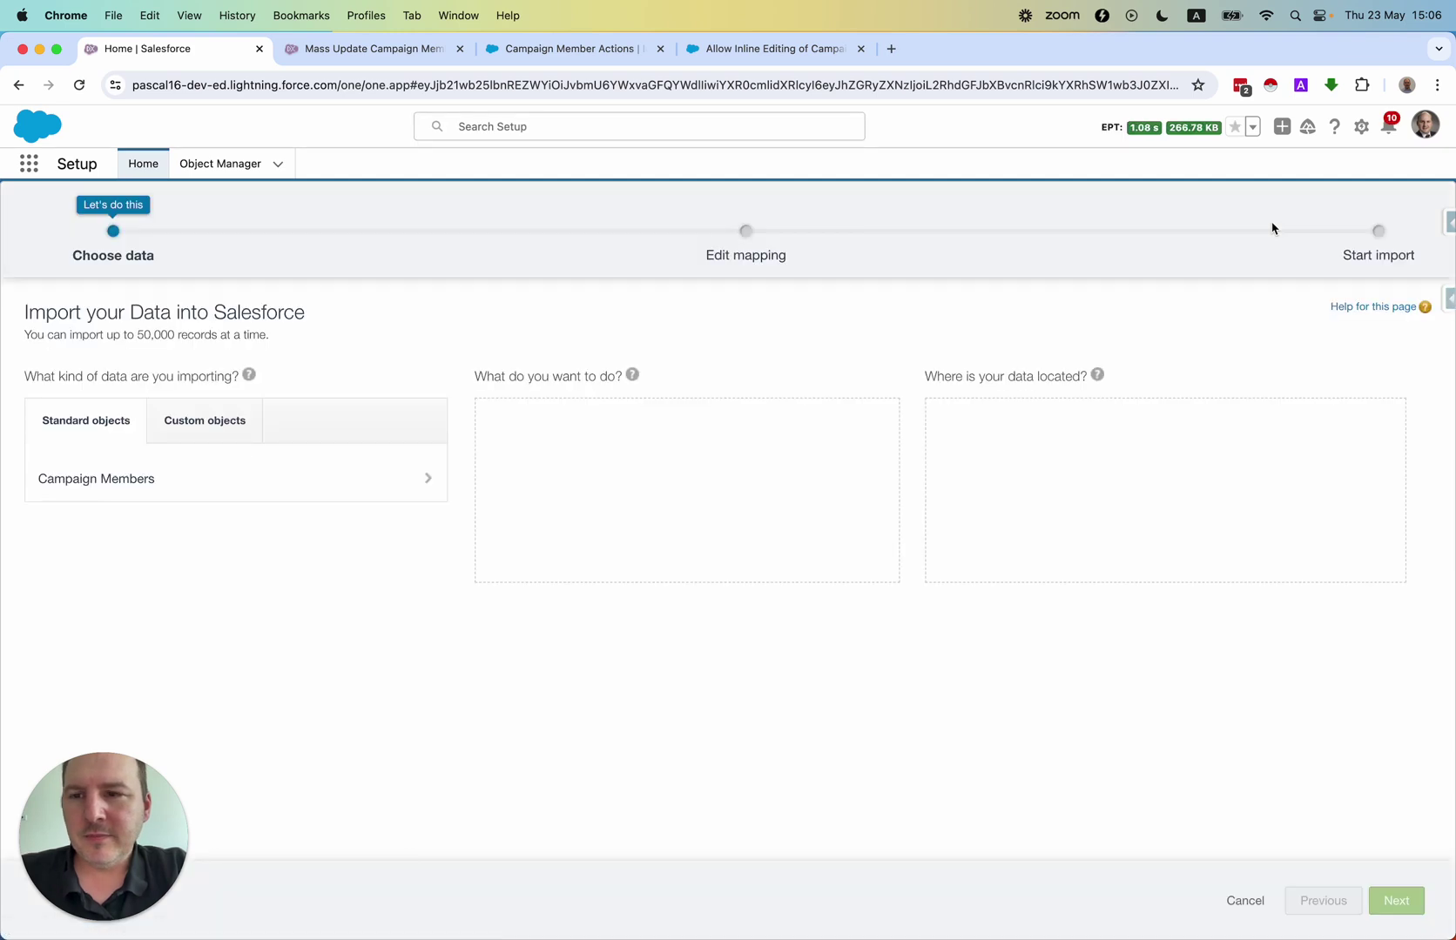
left_click(188, 478)
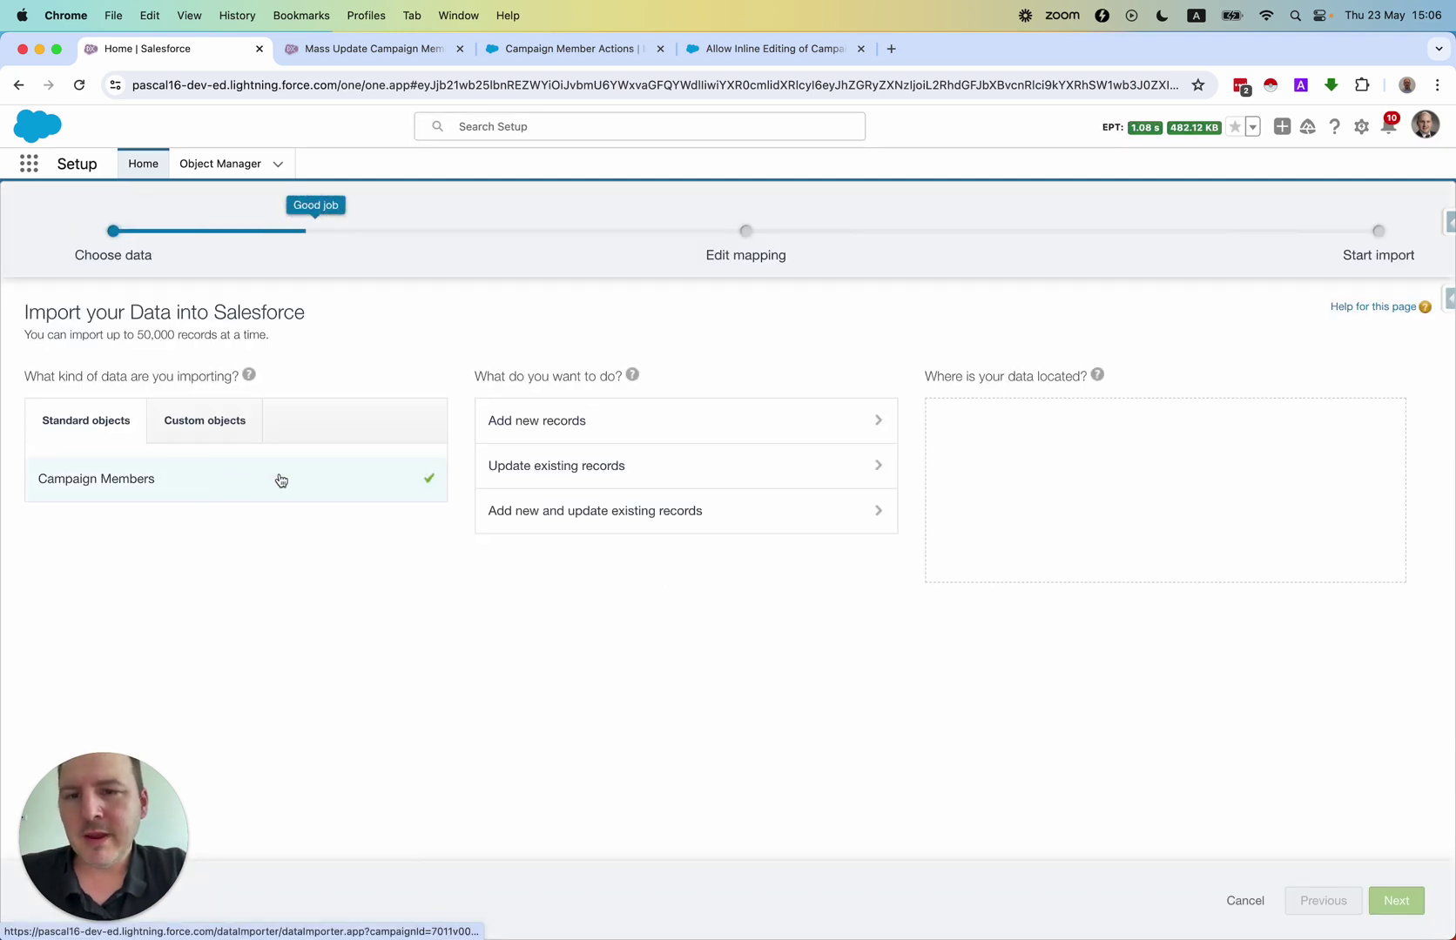
left_click(601, 479)
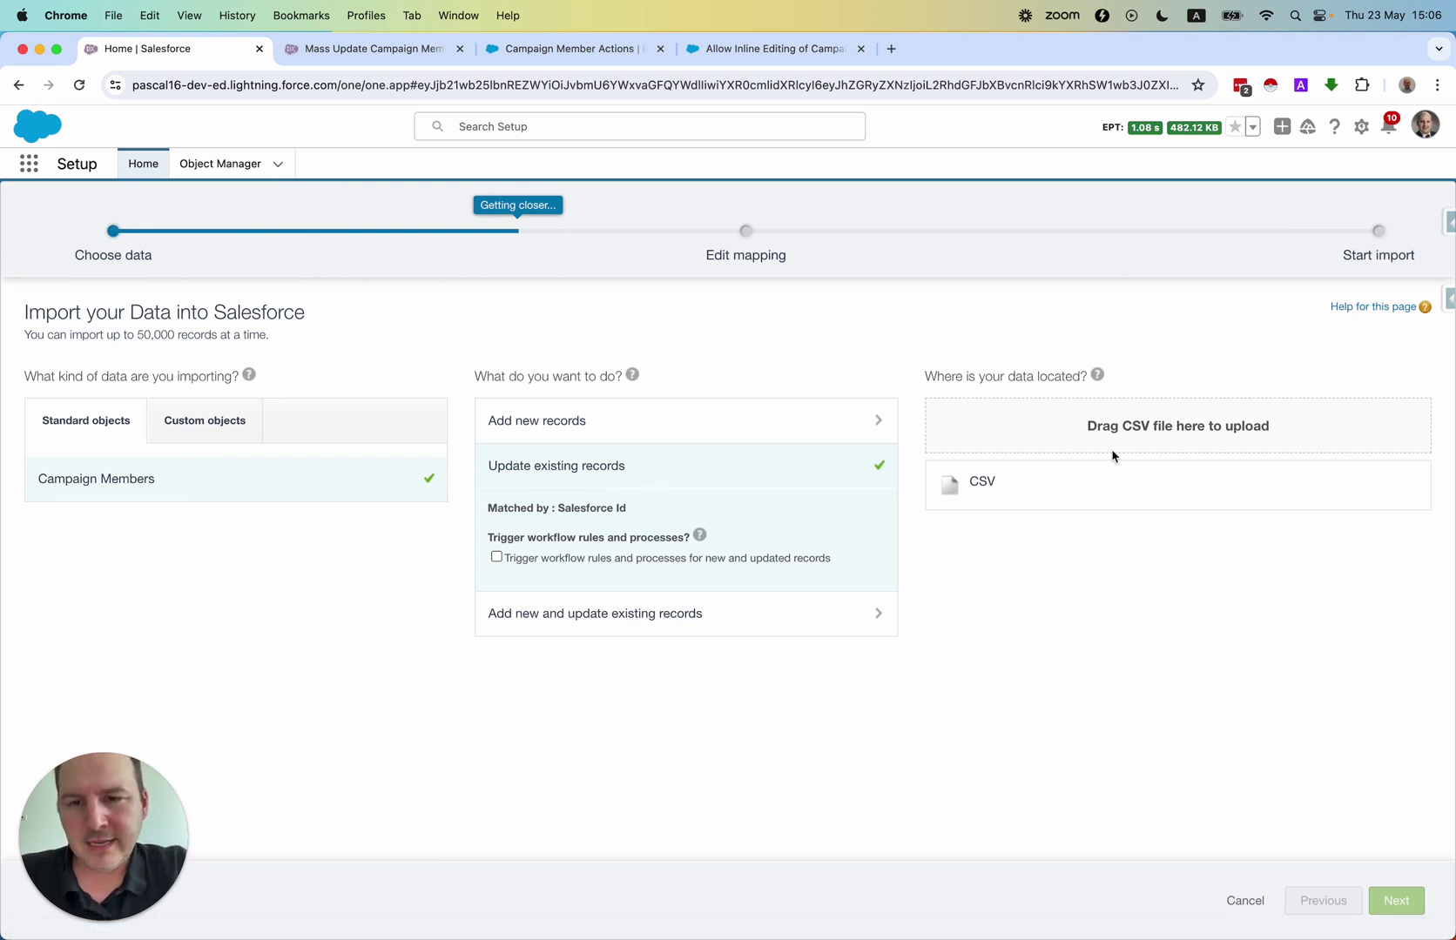
left_click_drag(622, 509, 555, 511)
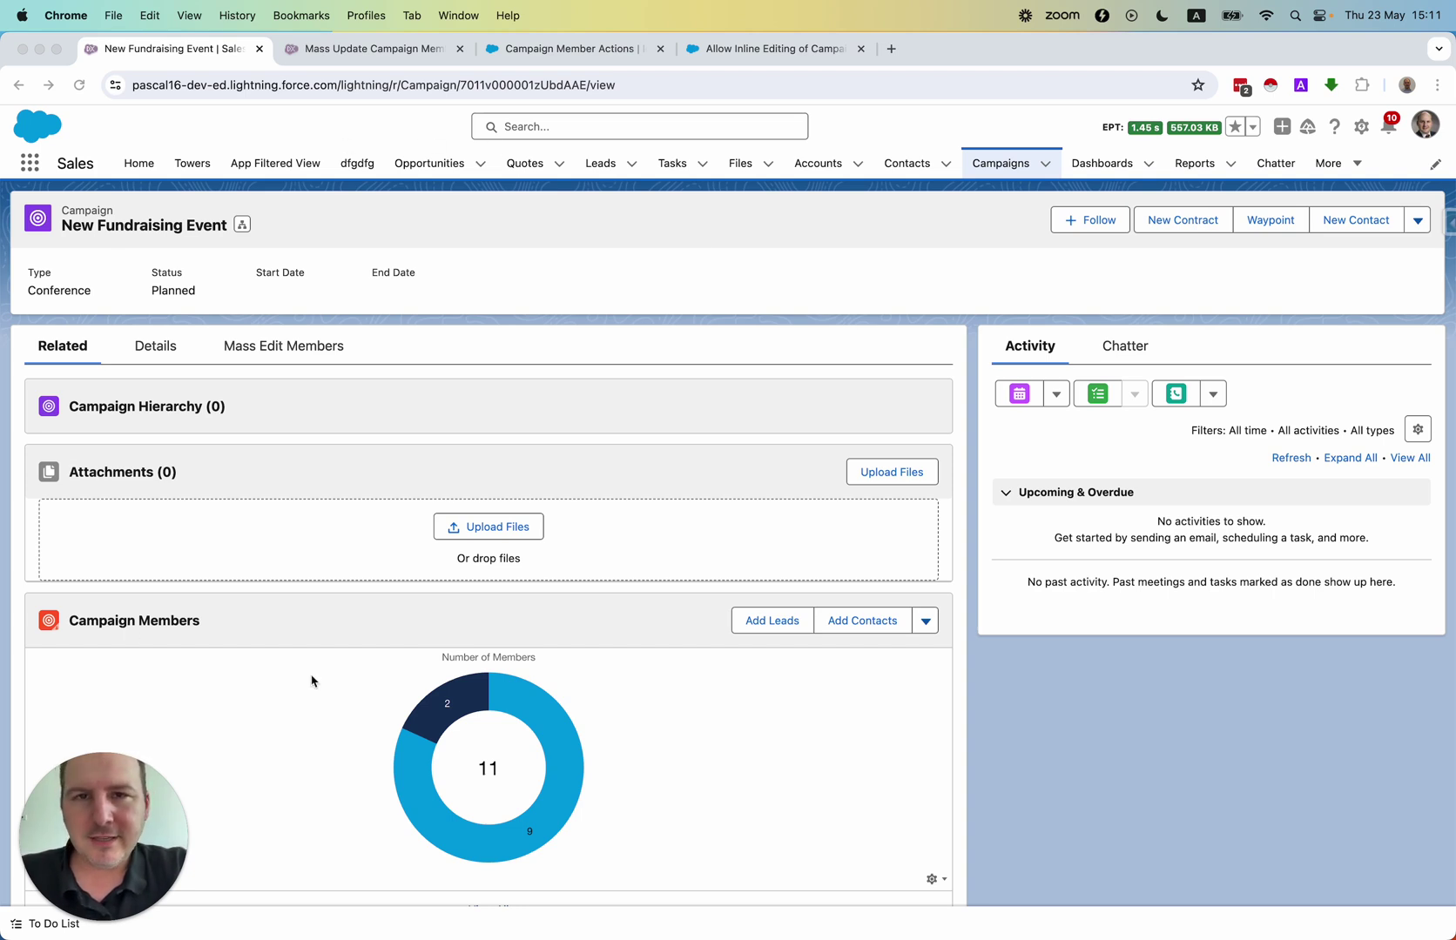
left_click(142, 228)
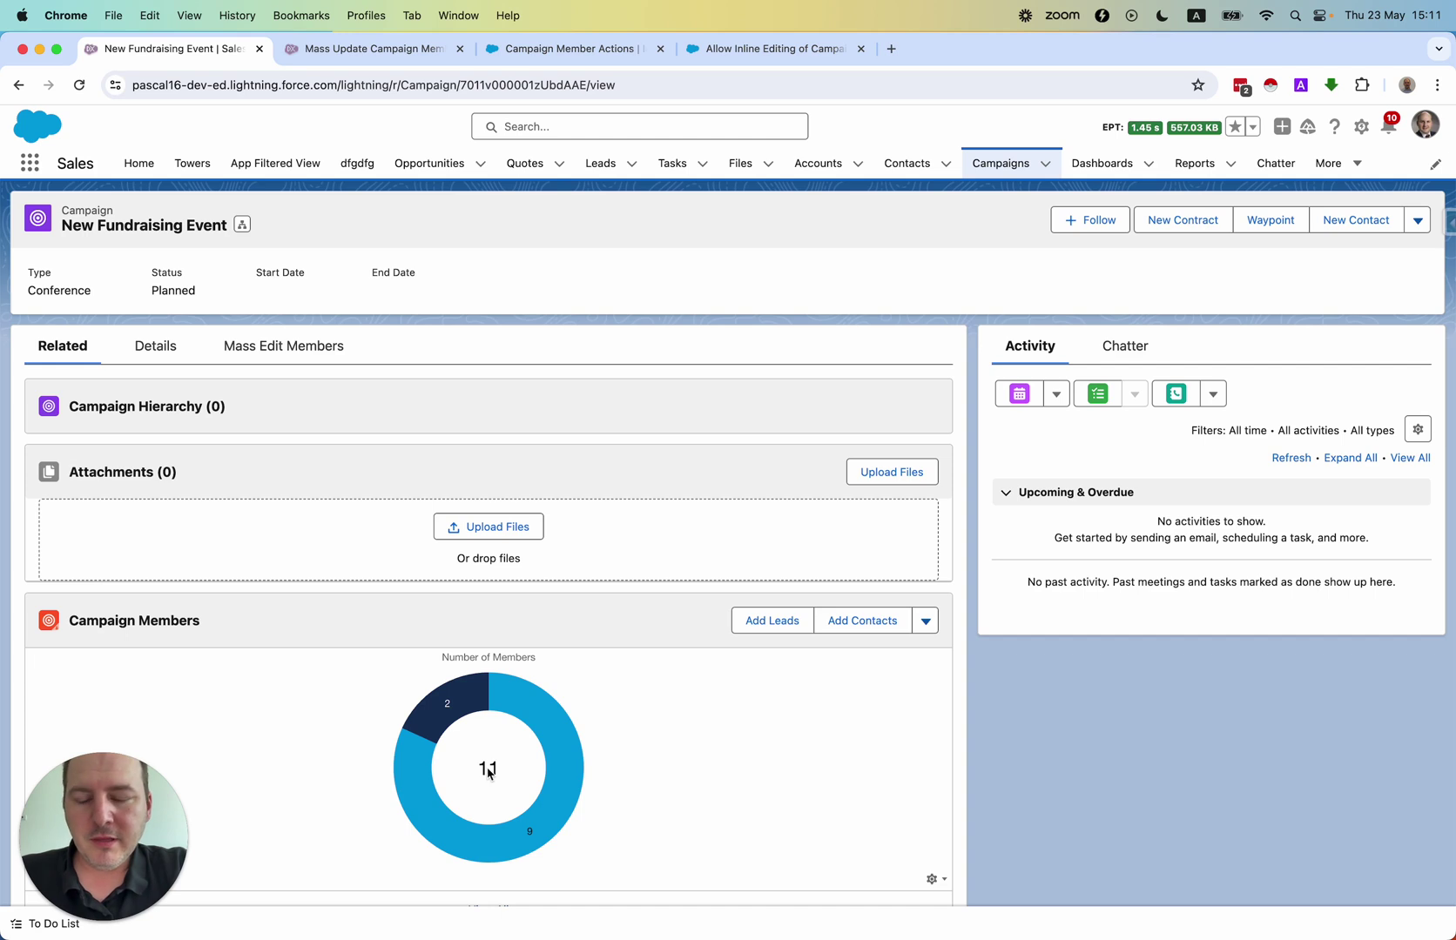
double_click(145, 226)
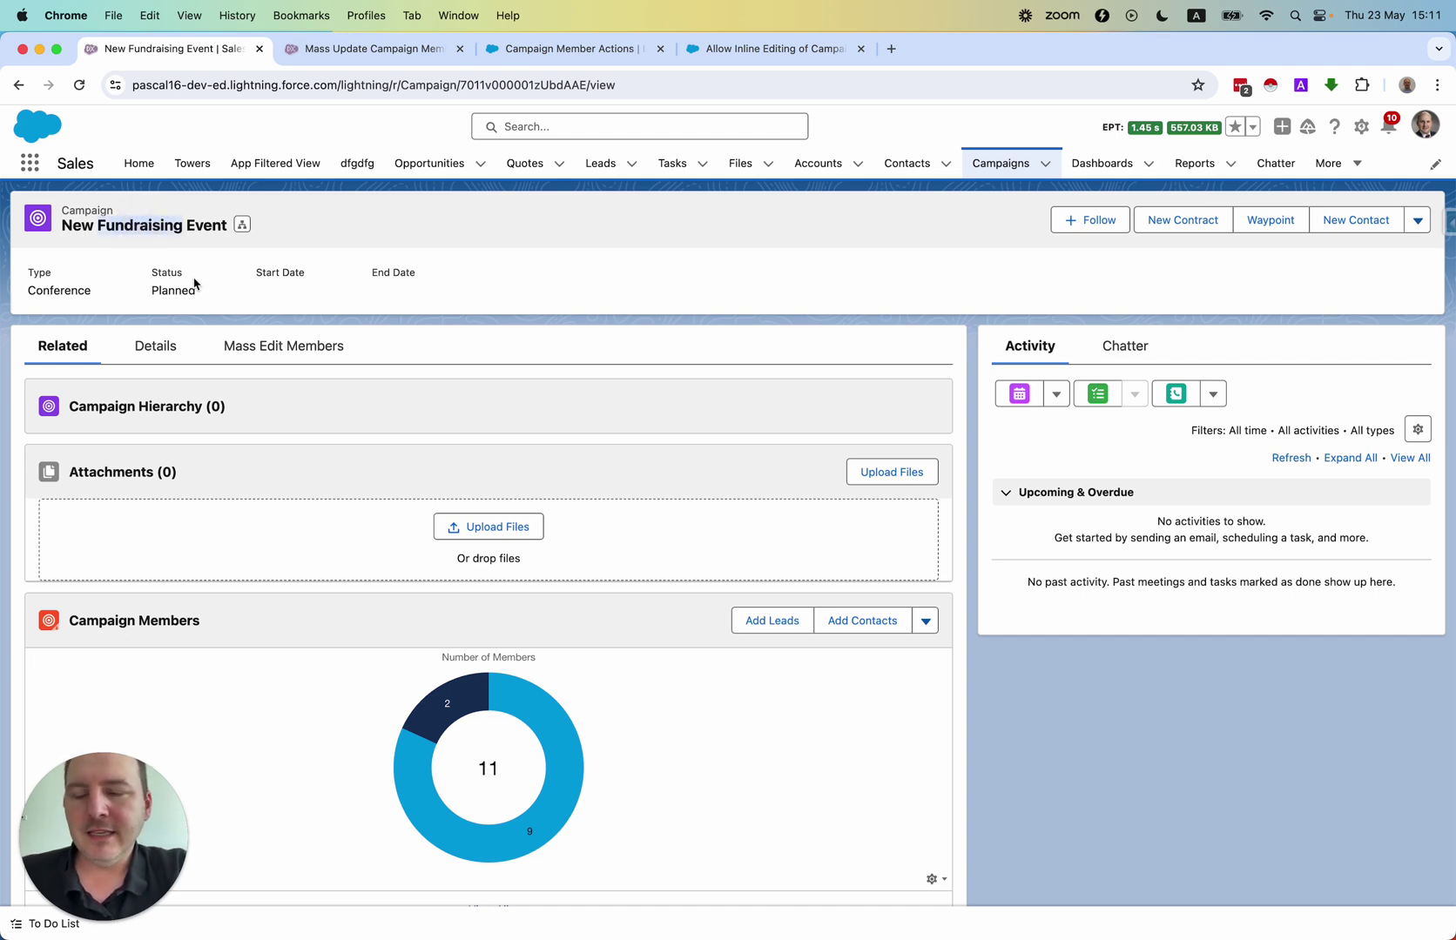
mouse_move(454, 715)
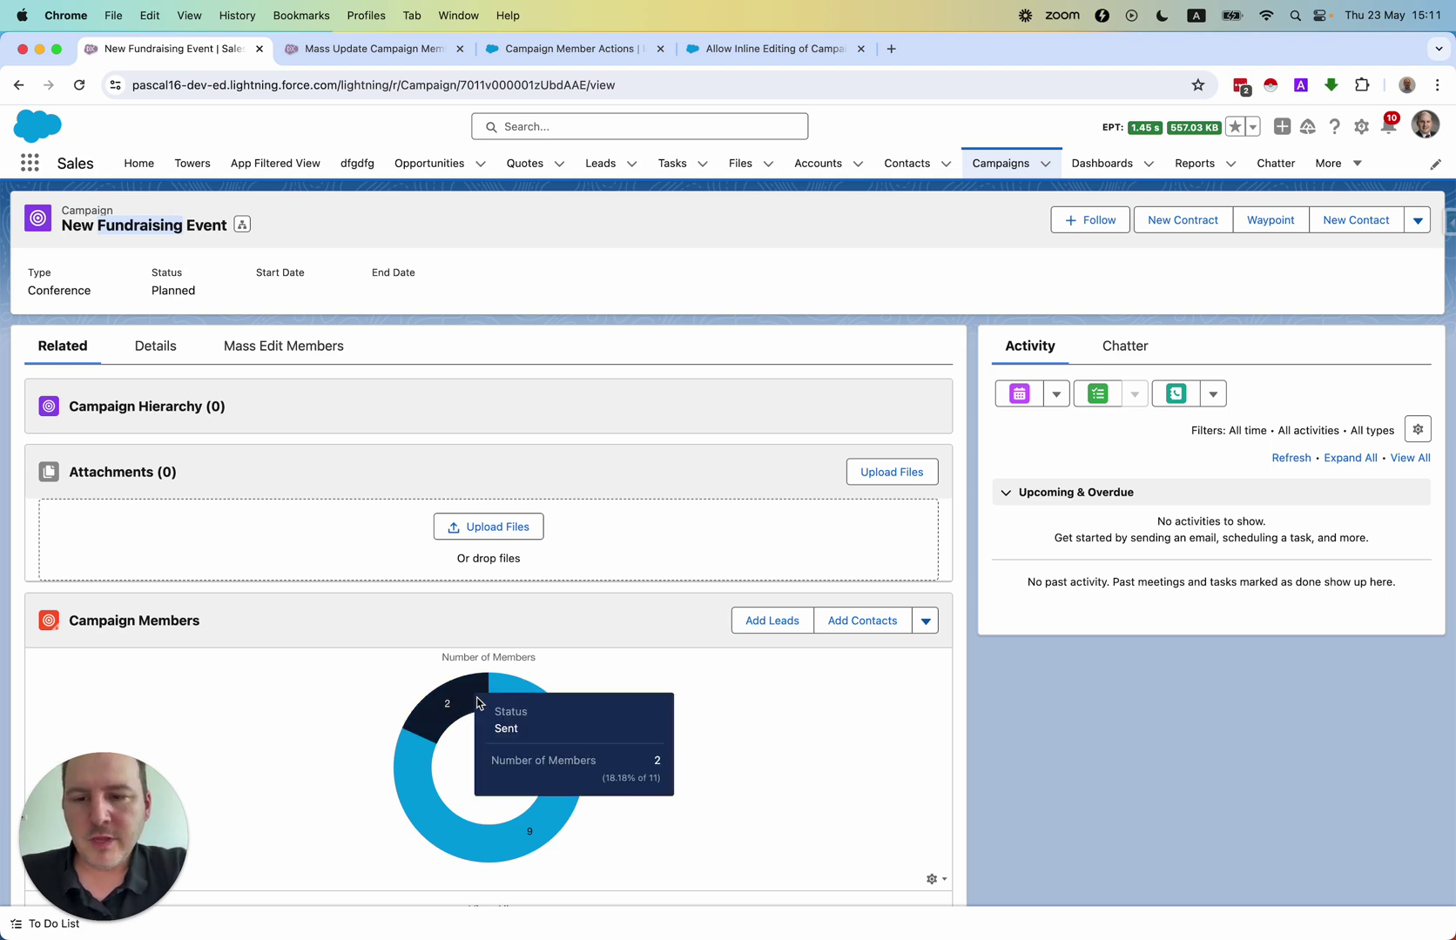
mouse_move(553, 721)
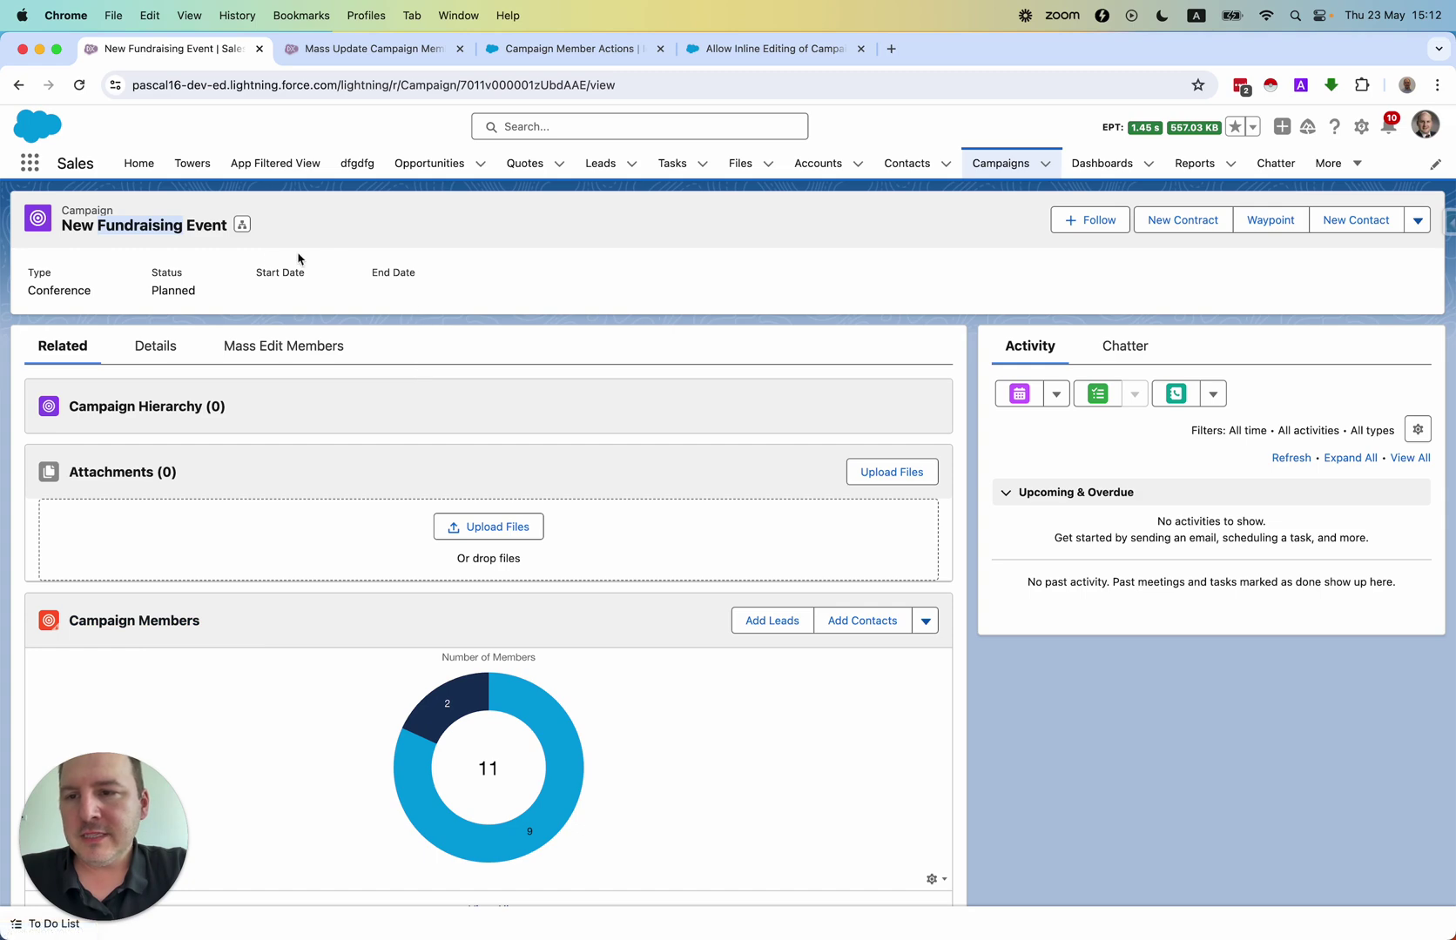
Open the Mass Edit Members form and review its nine Responded members and table options
left_click(277, 349)
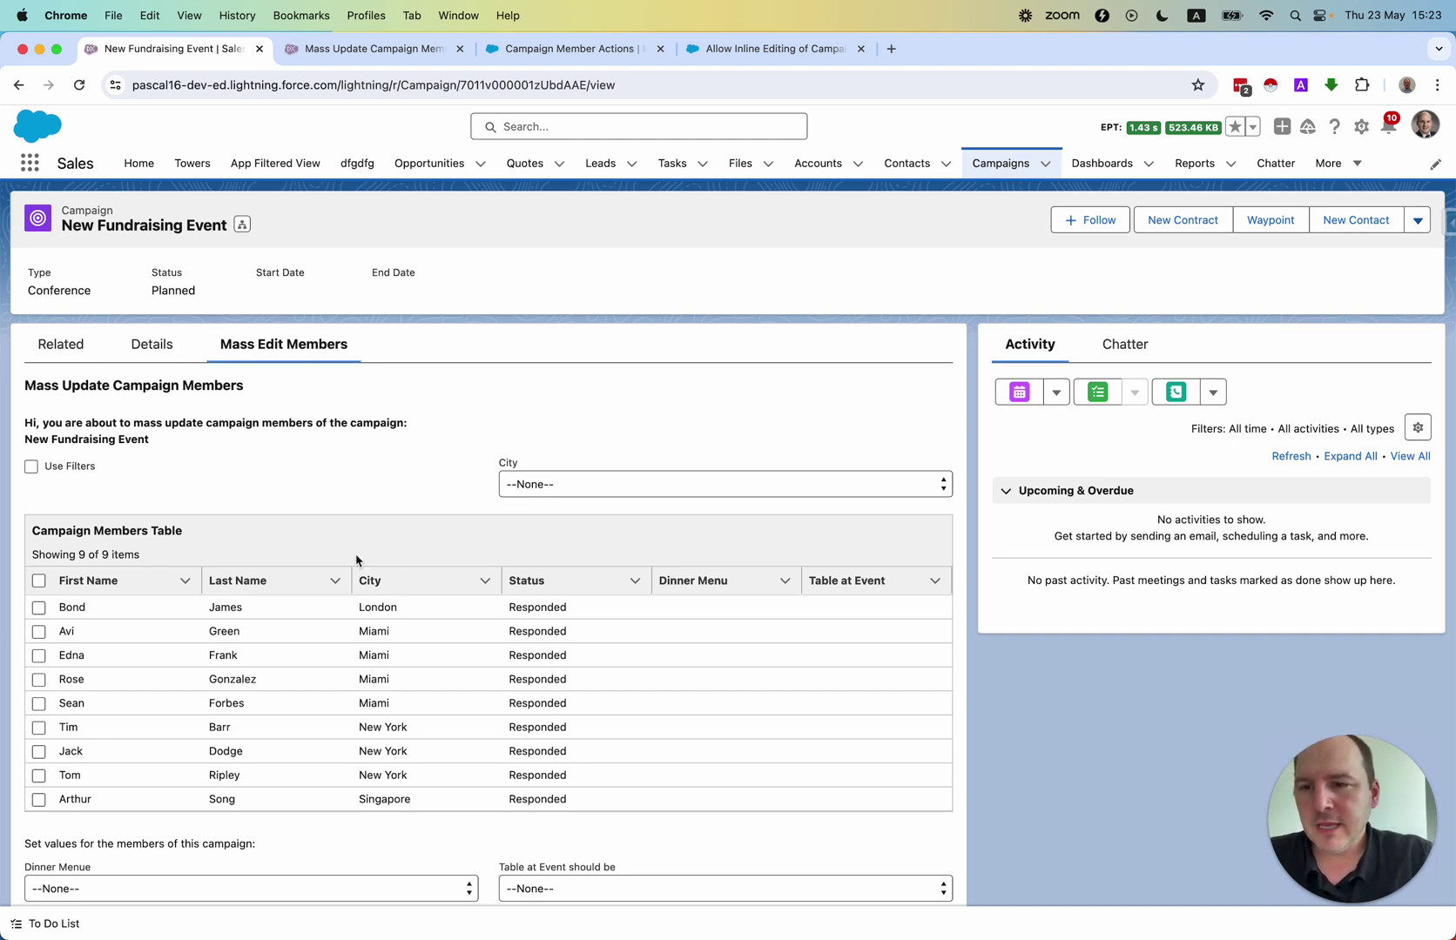
scroll(470, 679, "down", 2)
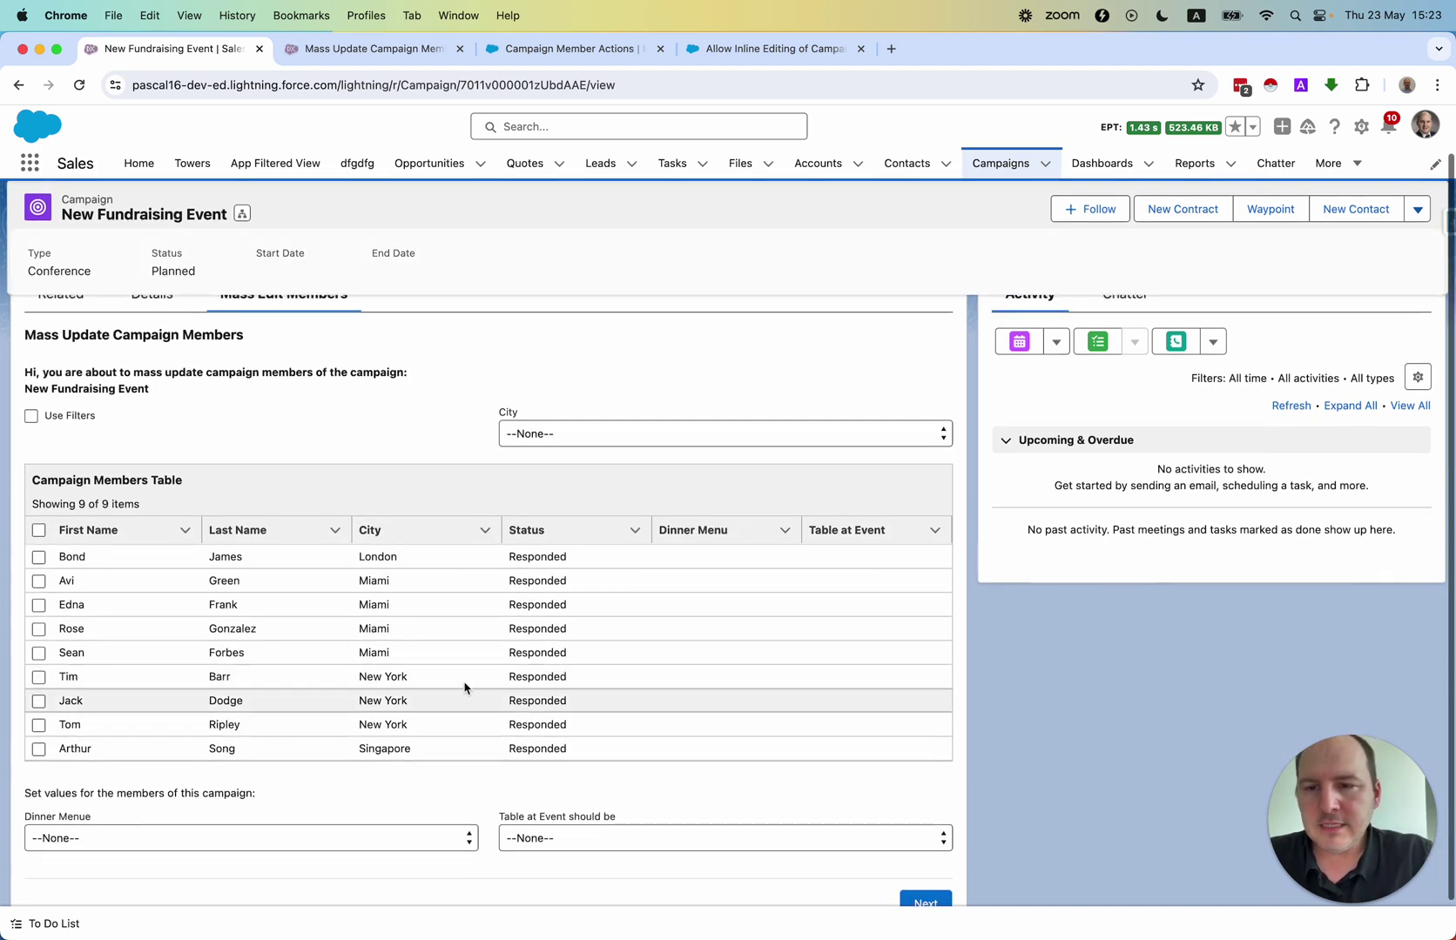
scroll(279, 689, "down", 1)
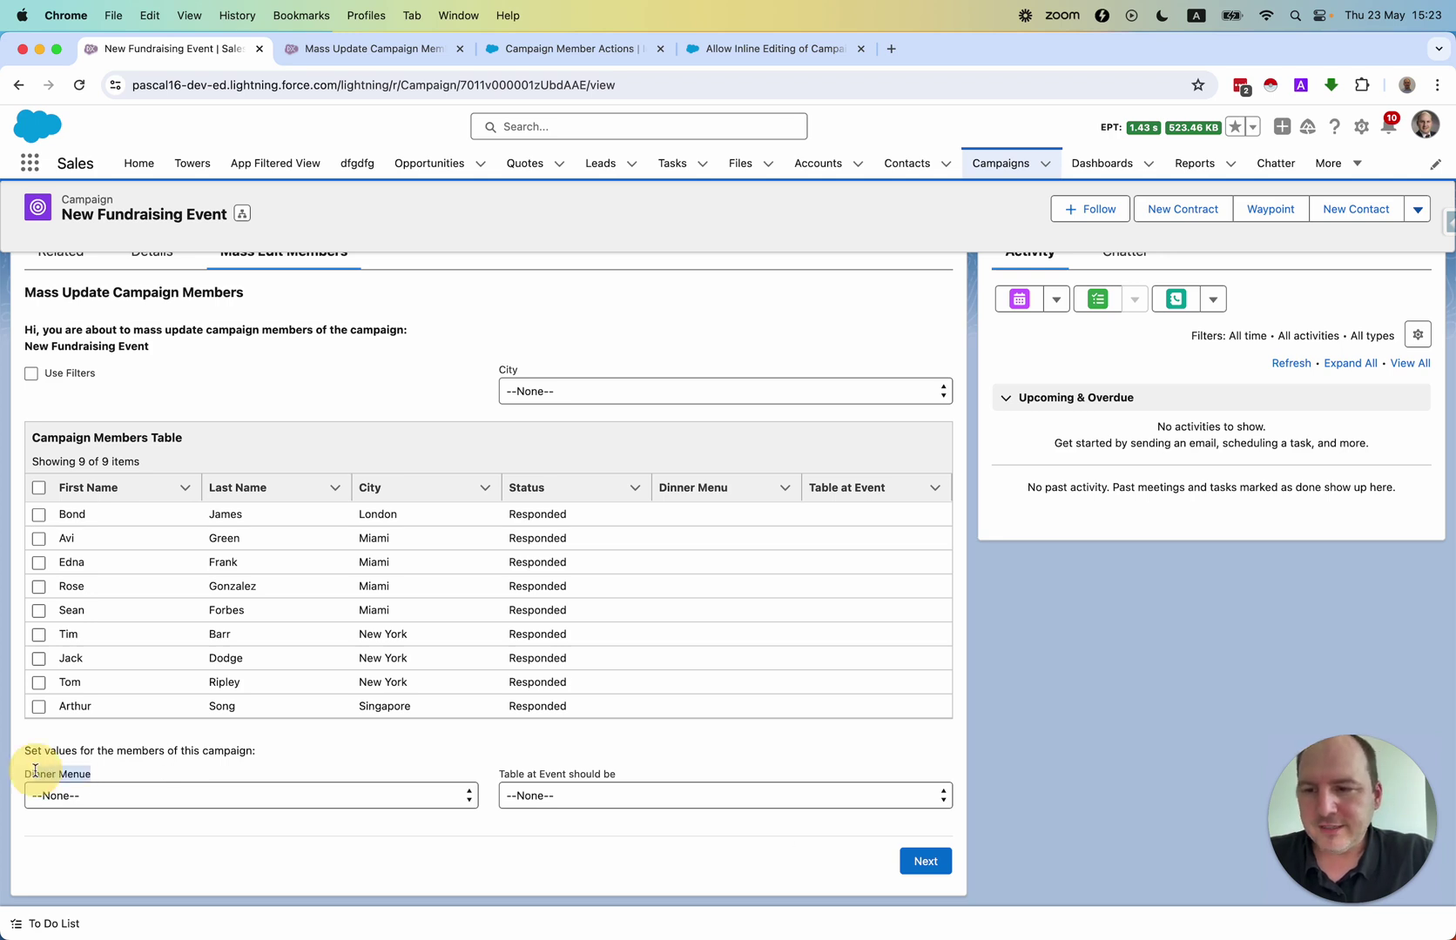
left_click_drag(600, 774, 514, 786)
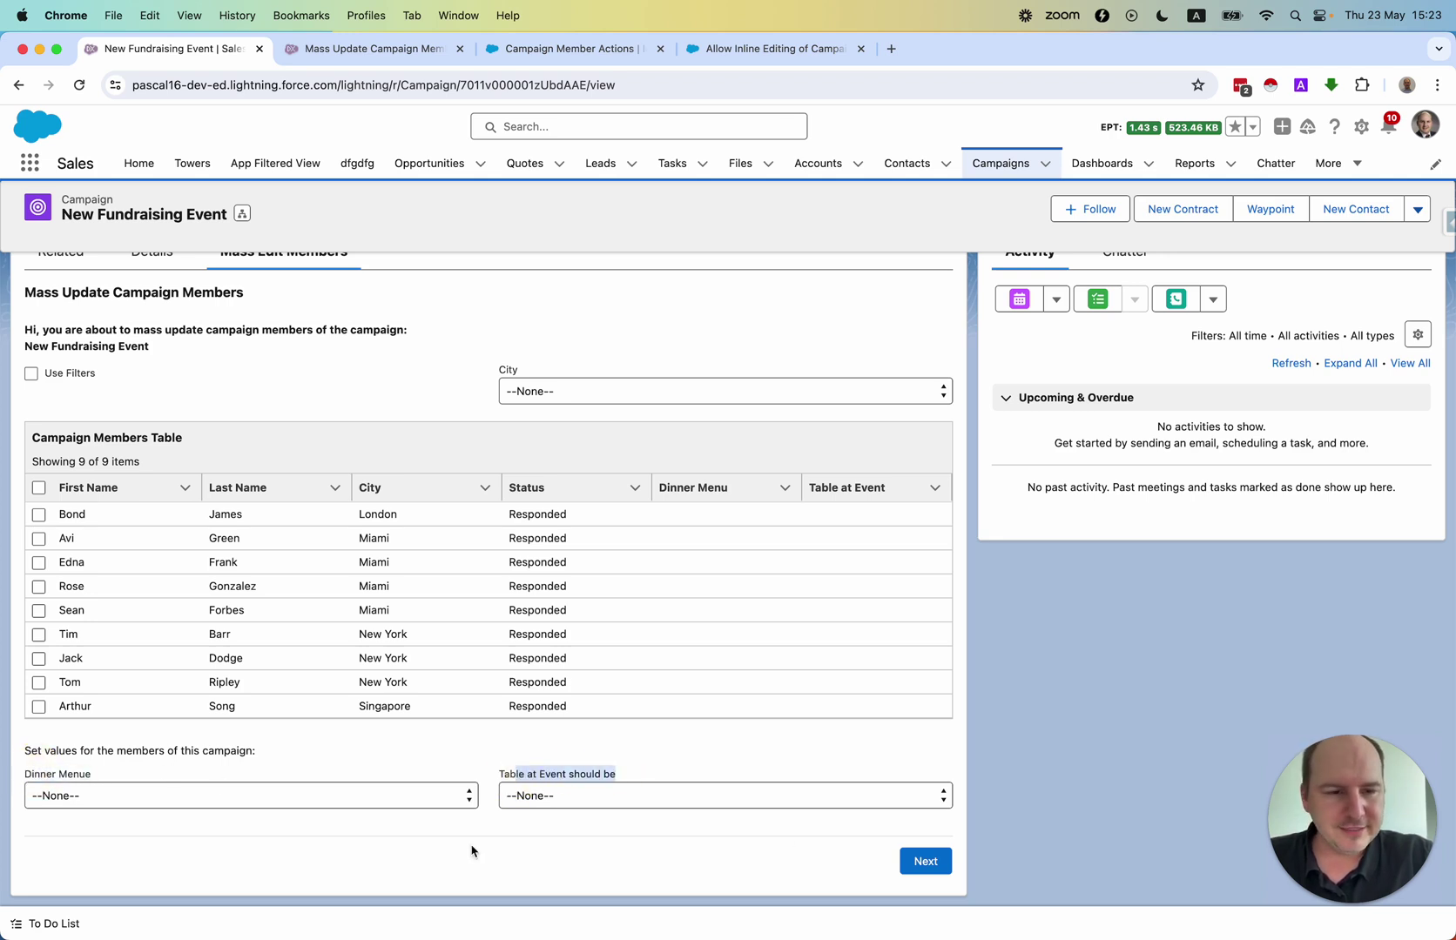
left_click(1051, 647)
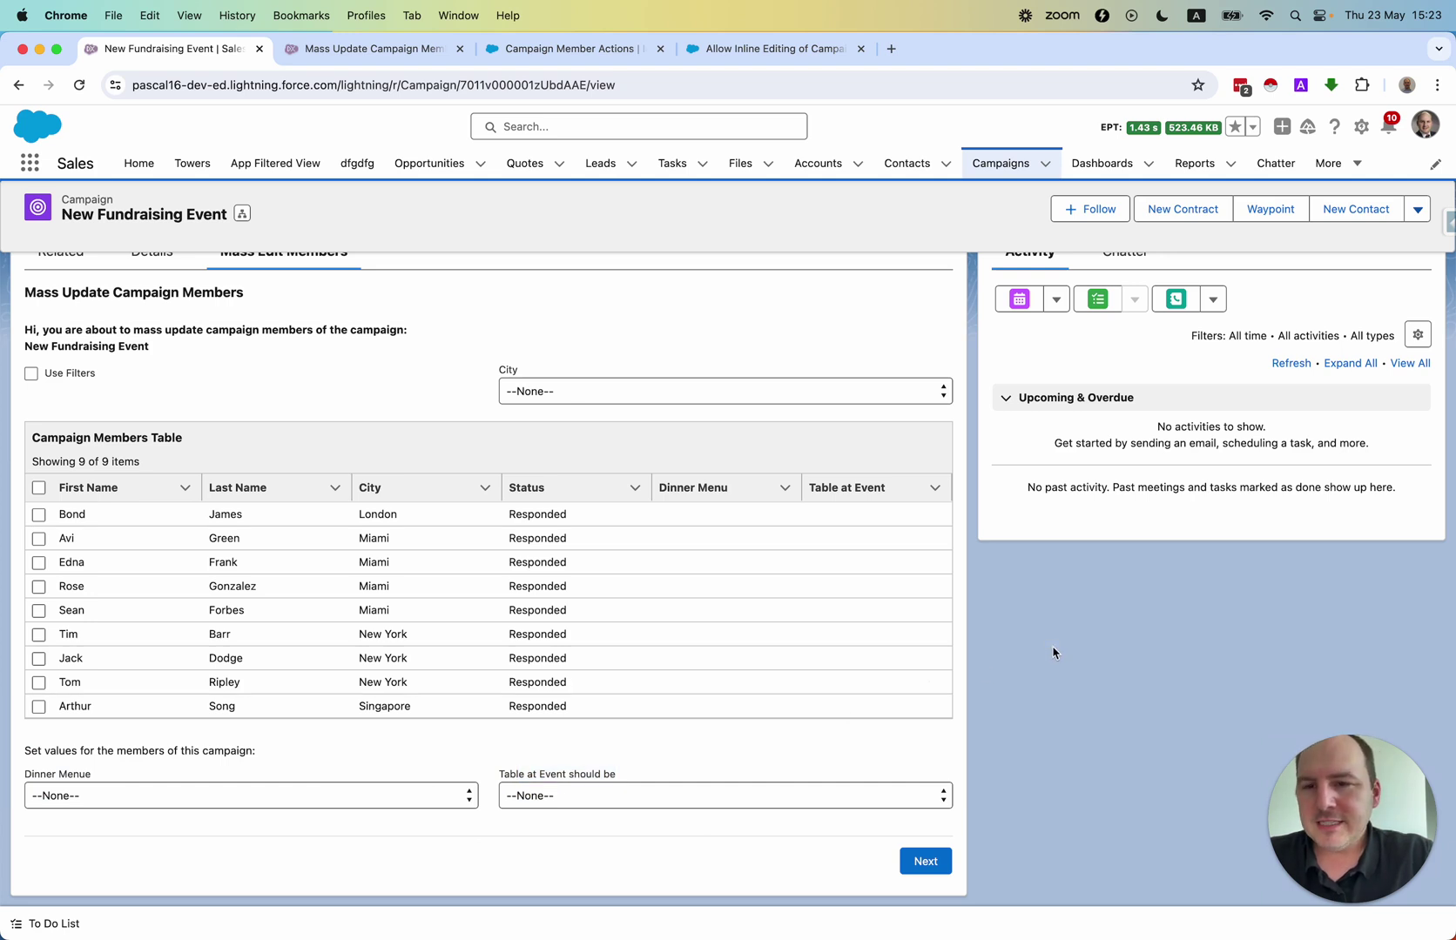
scroll(406, 630, "up", 1)
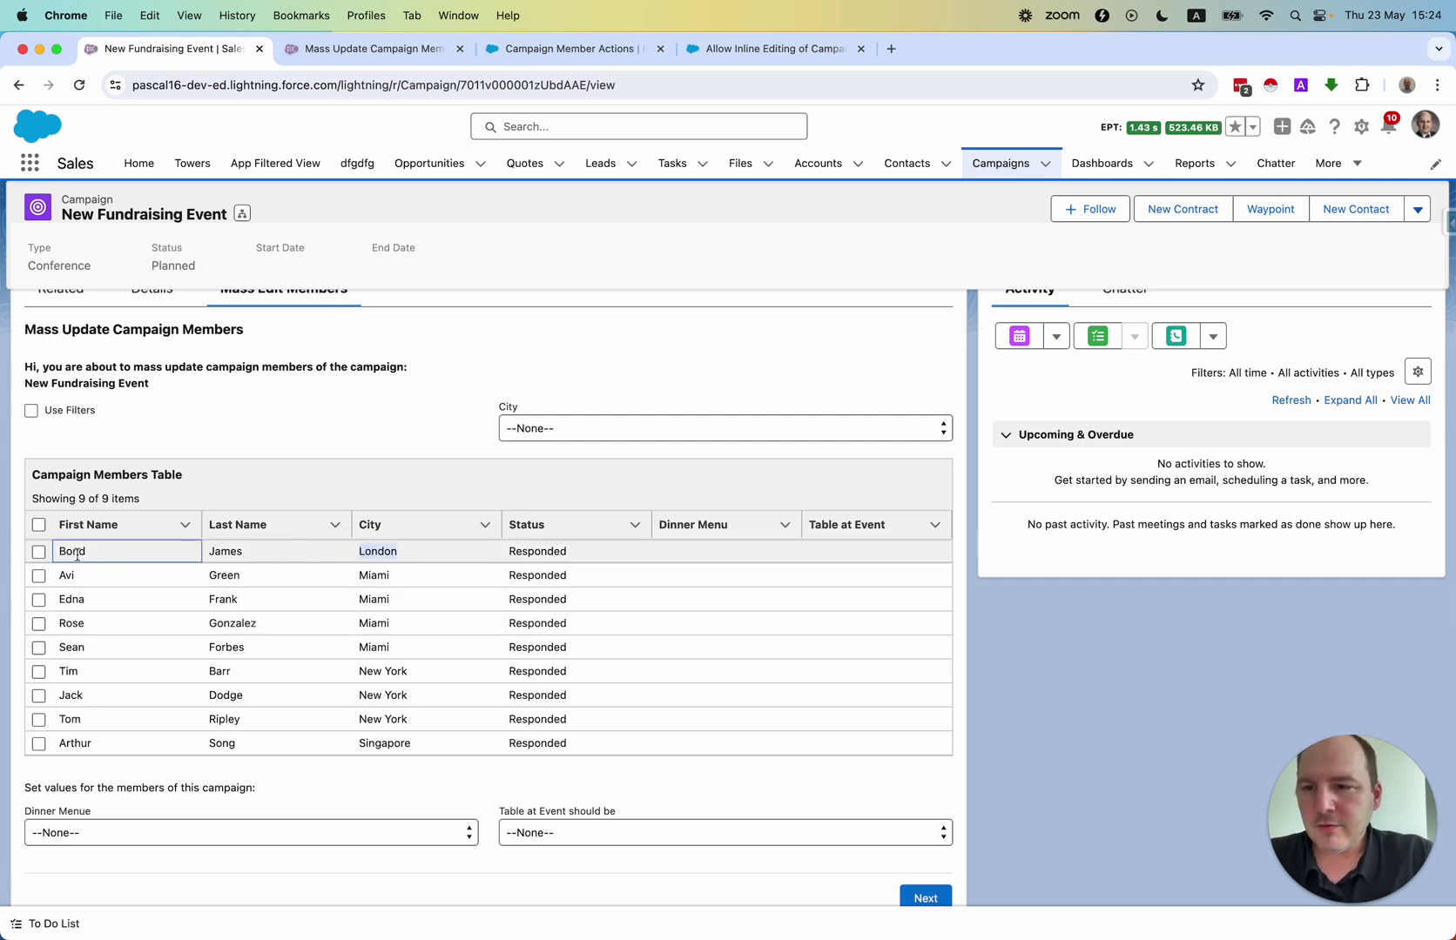
Seat the London and Singapore members at table 1
left_click(38, 552)
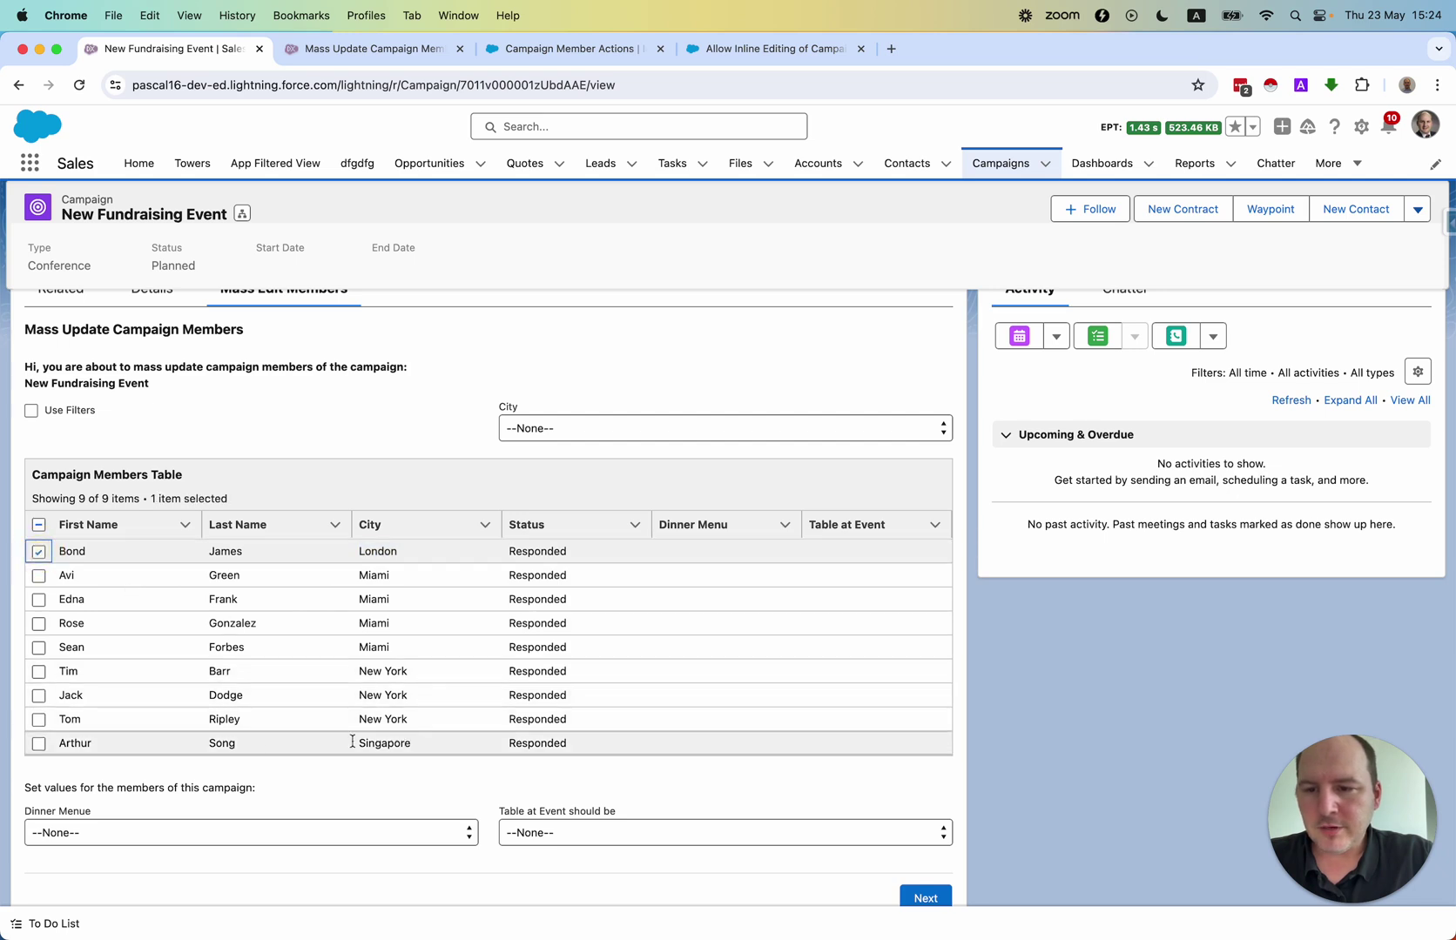
left_click(38, 744)
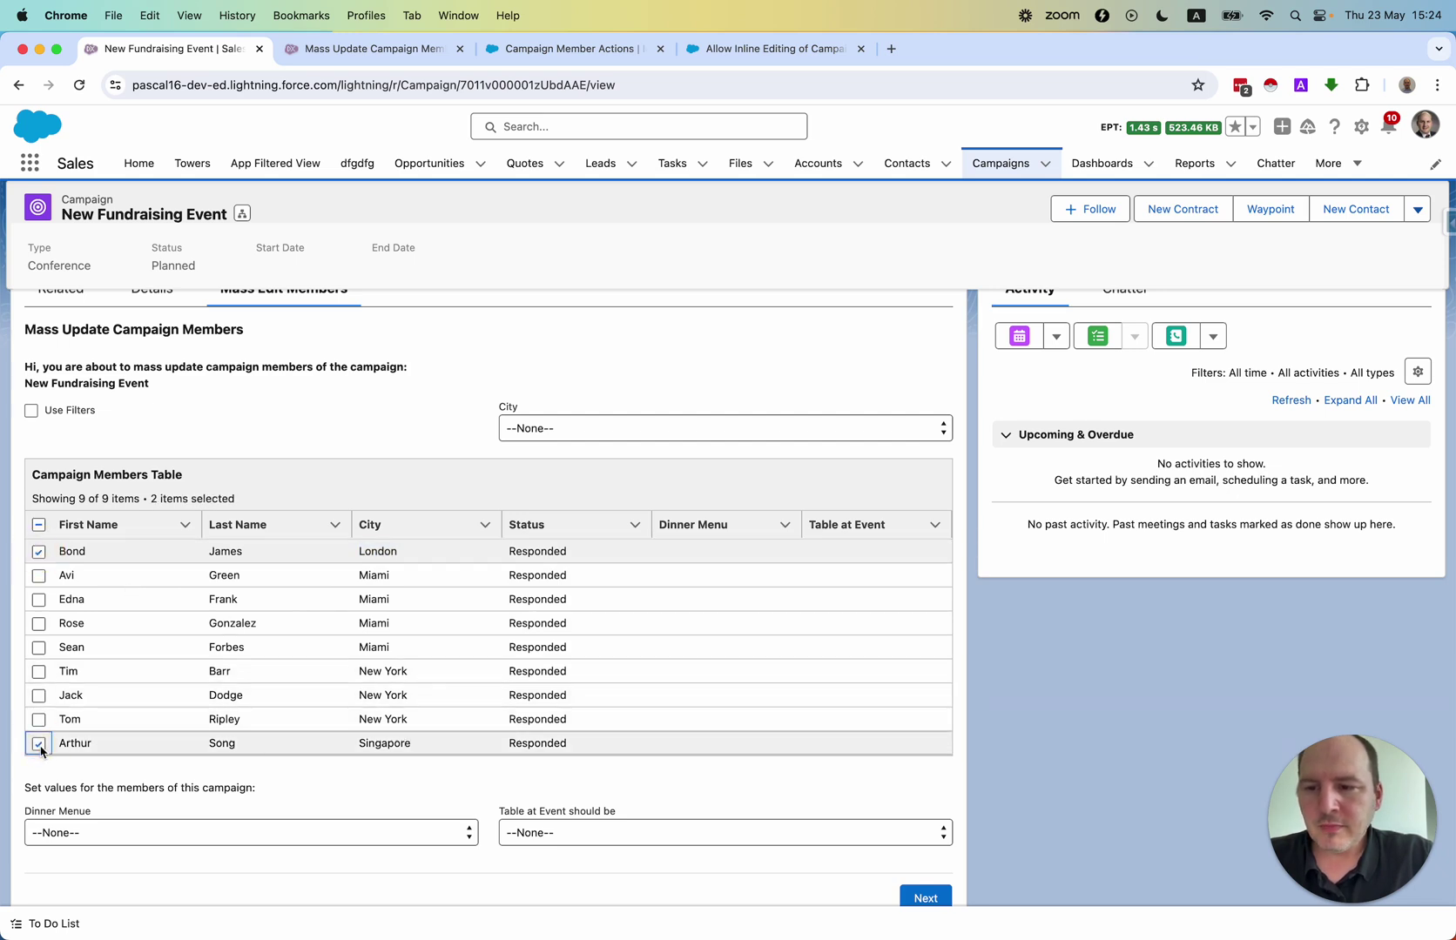
left_click(544, 834)
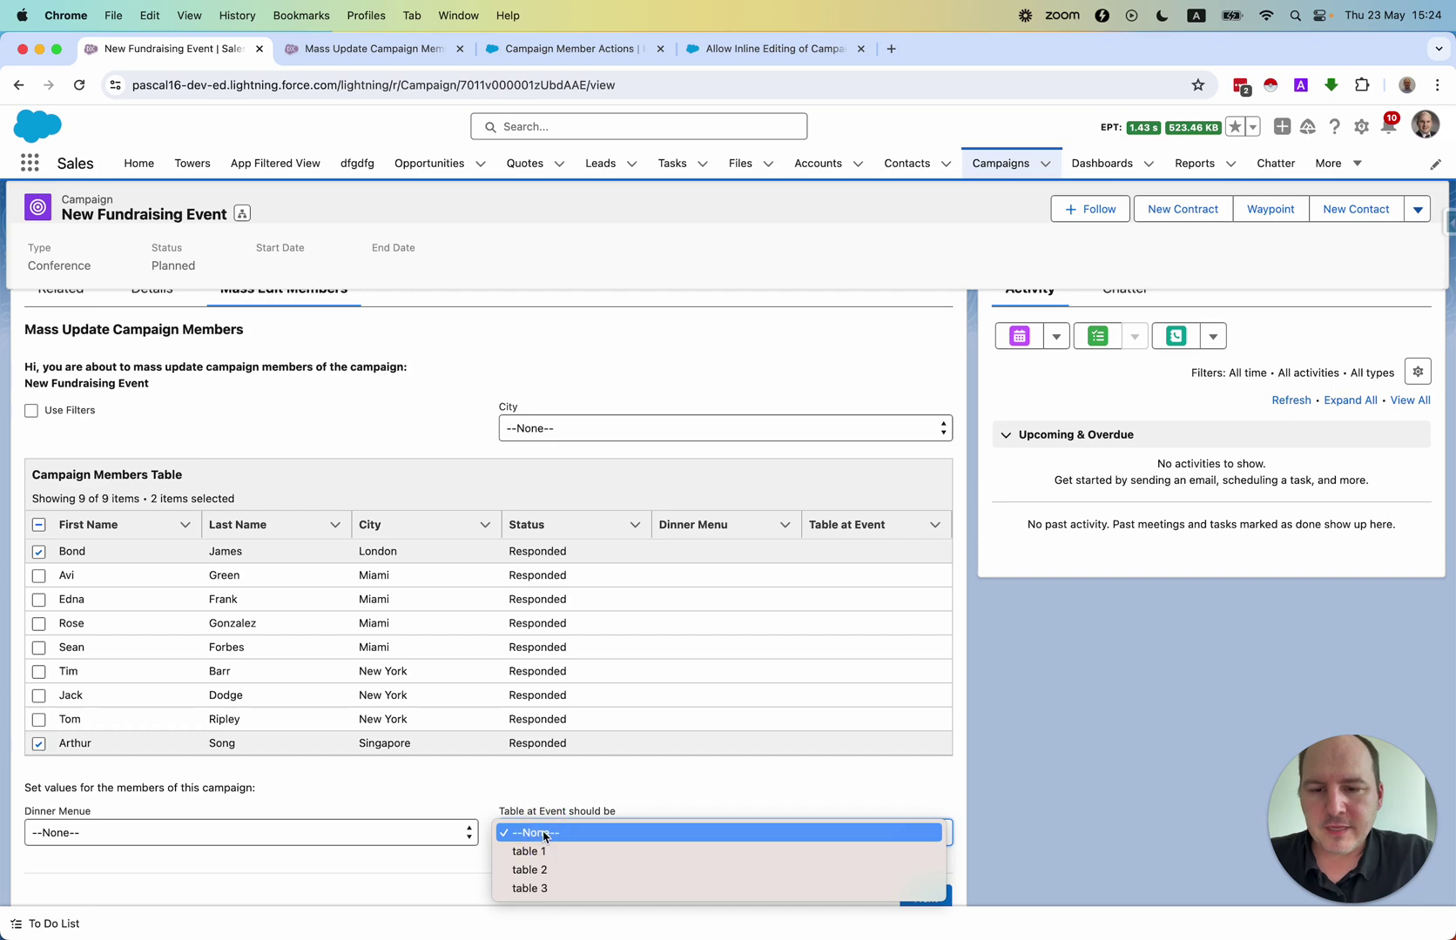
left_click(557, 852)
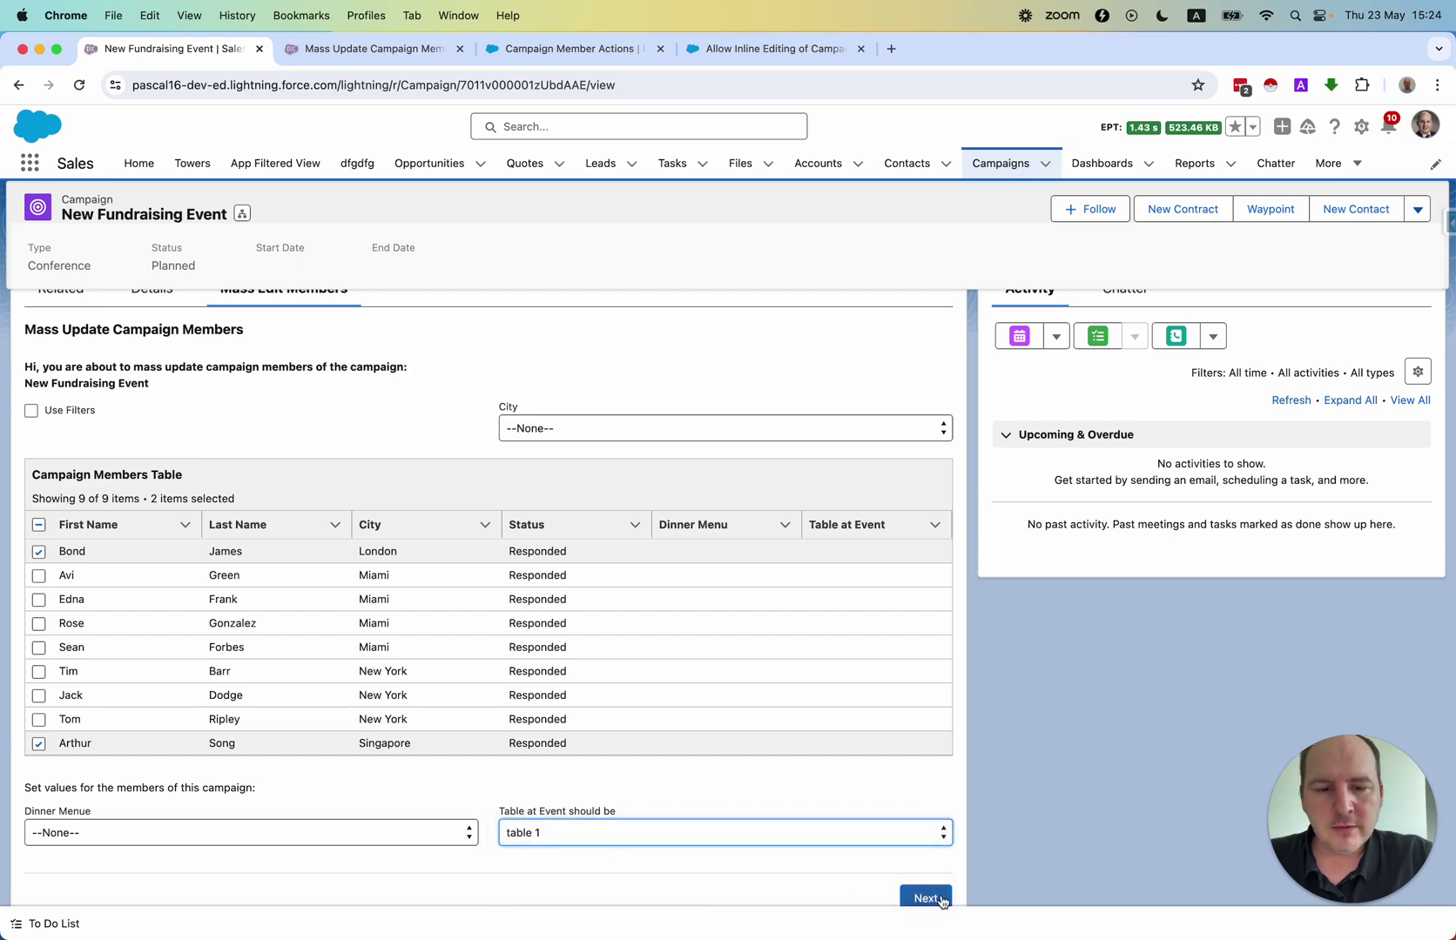
scroll(957, 897, "down", 1)
left_click(943, 866)
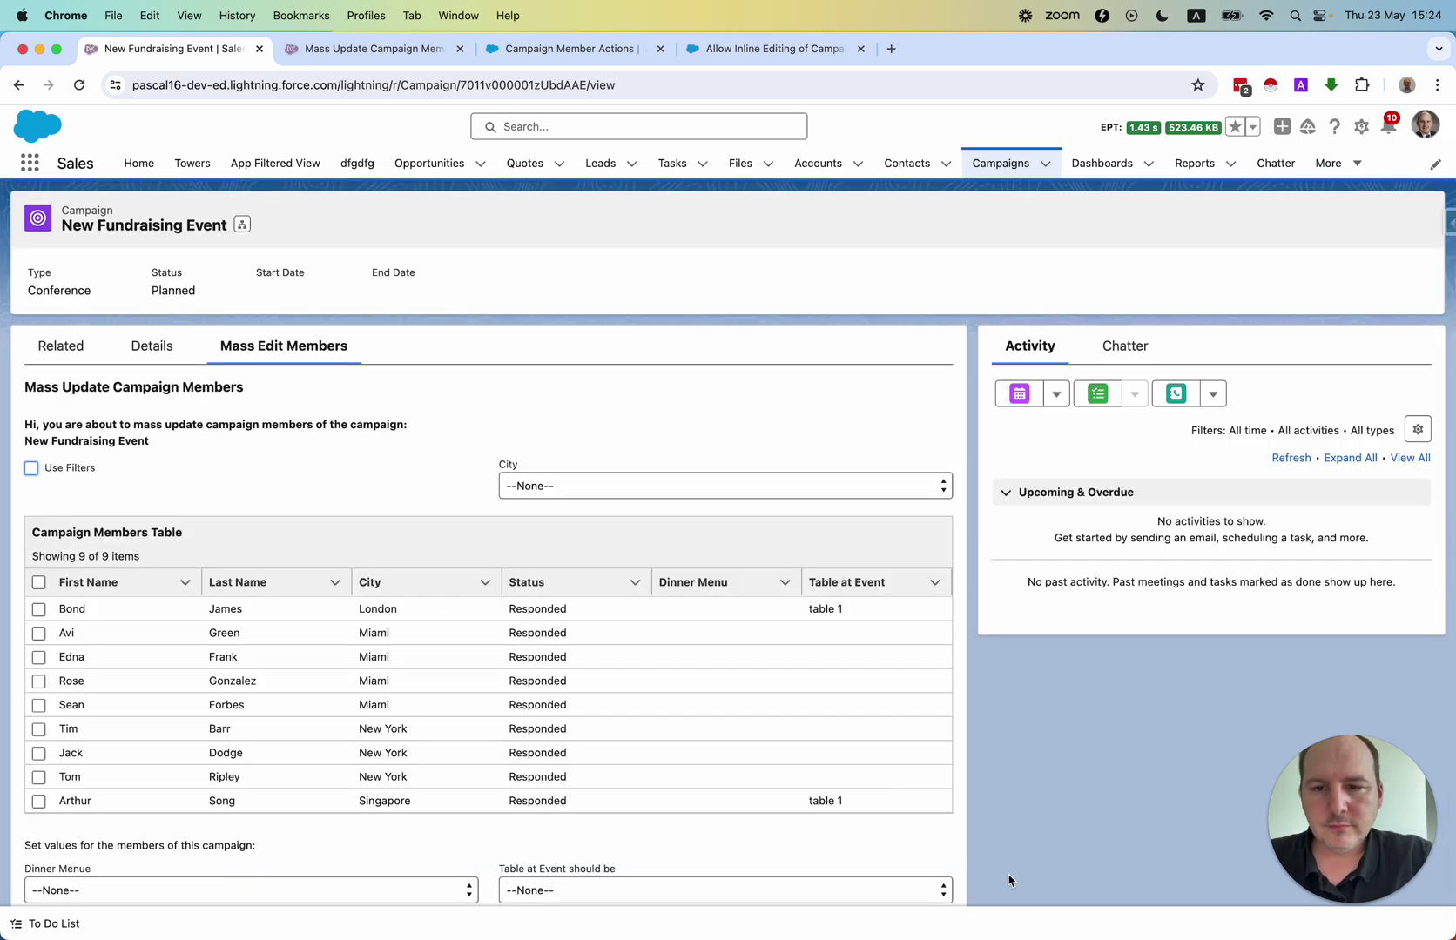
double_click(818, 608)
double_click(822, 800)
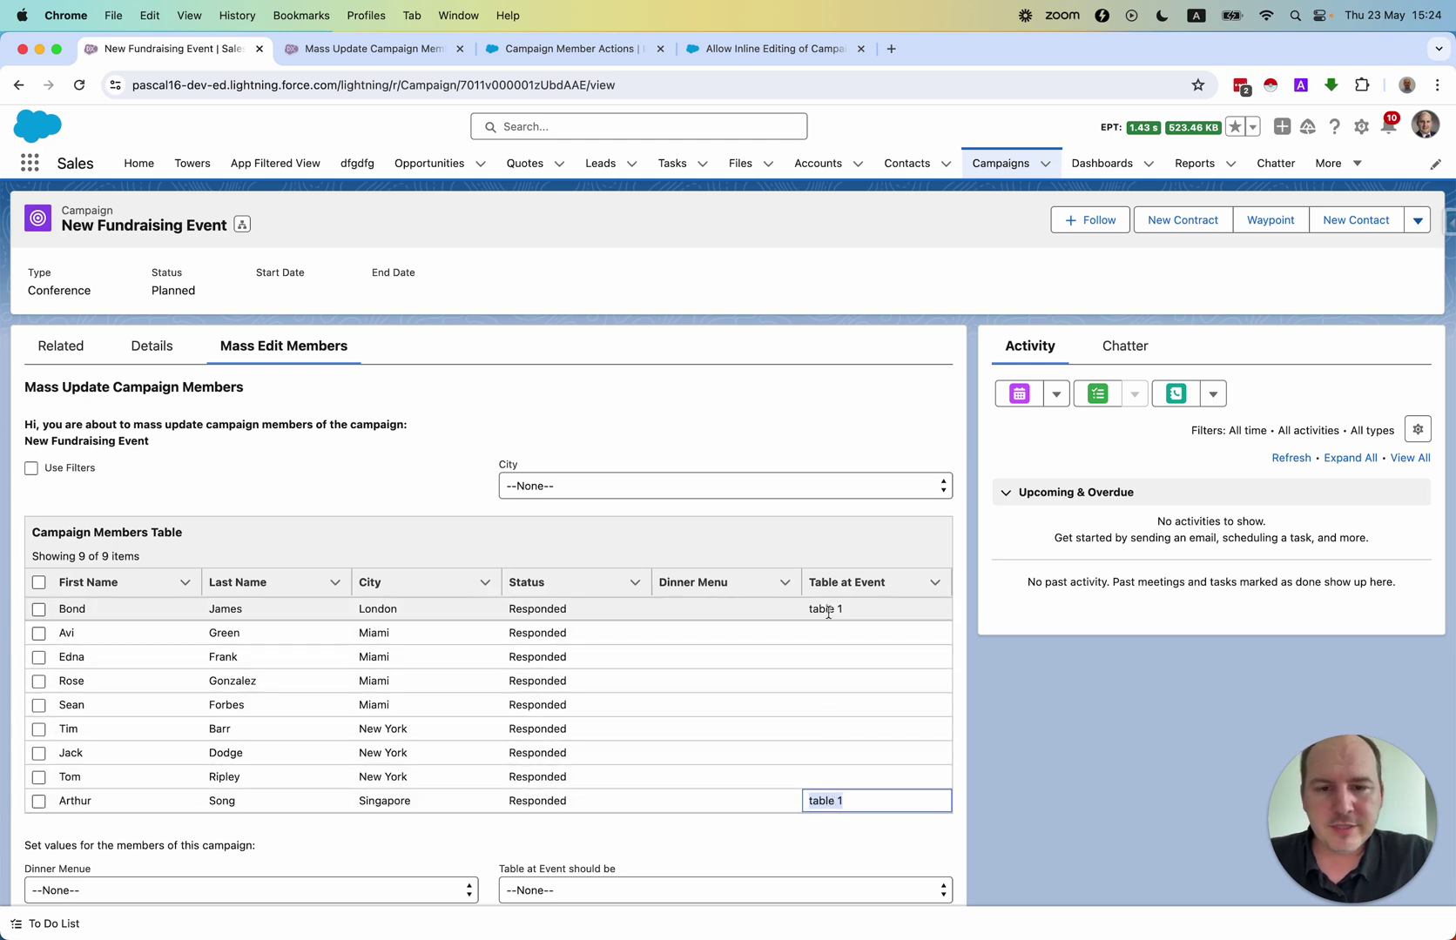
Seat three Miami members at table 2
left_click(38, 633)
left_click(40, 658)
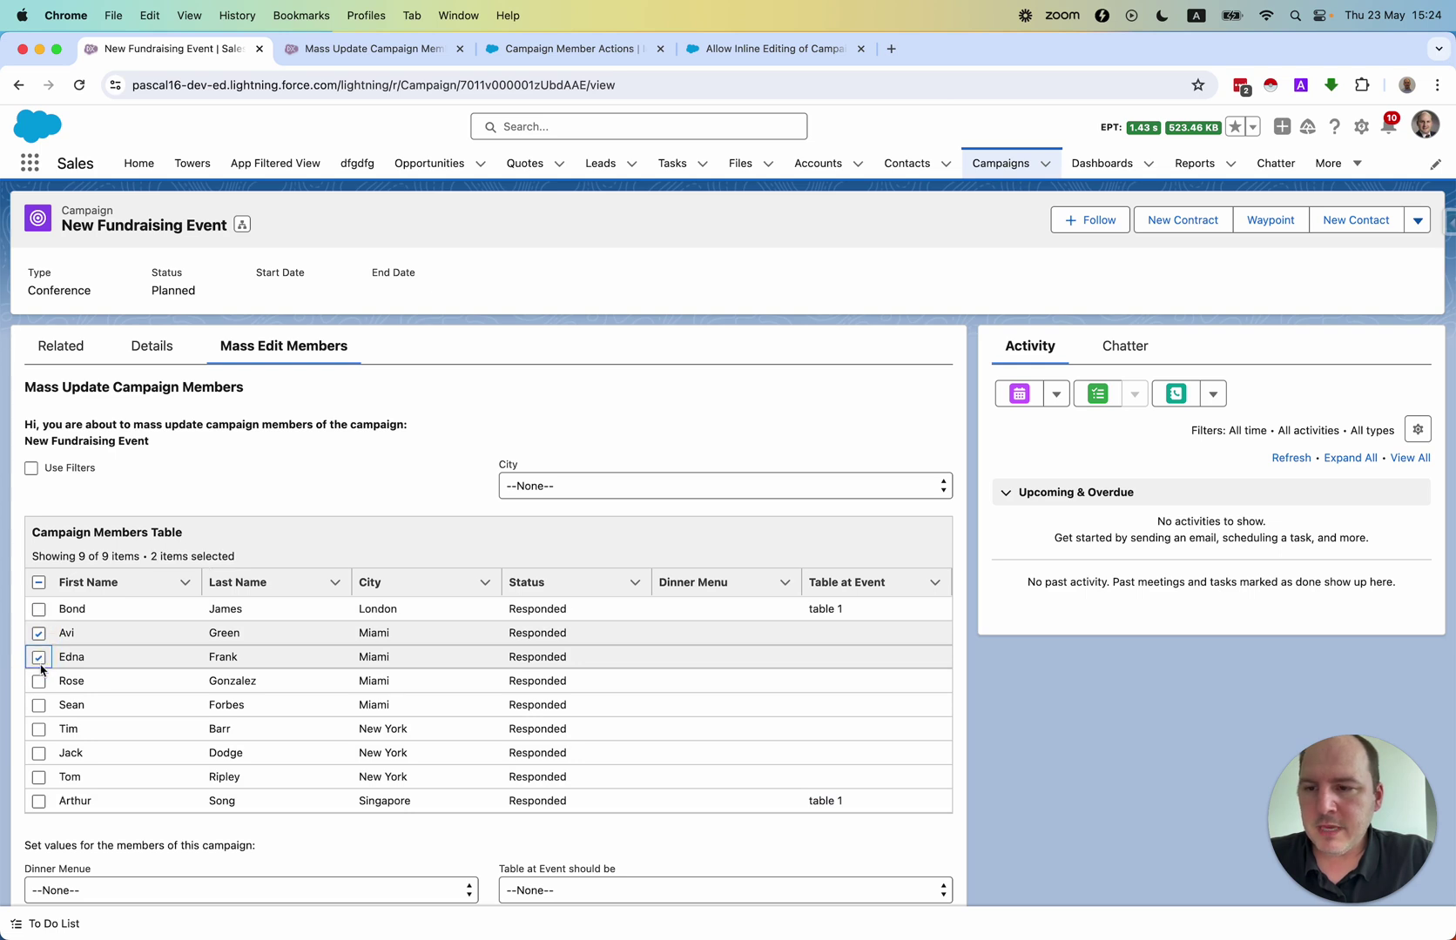
left_click(38, 682)
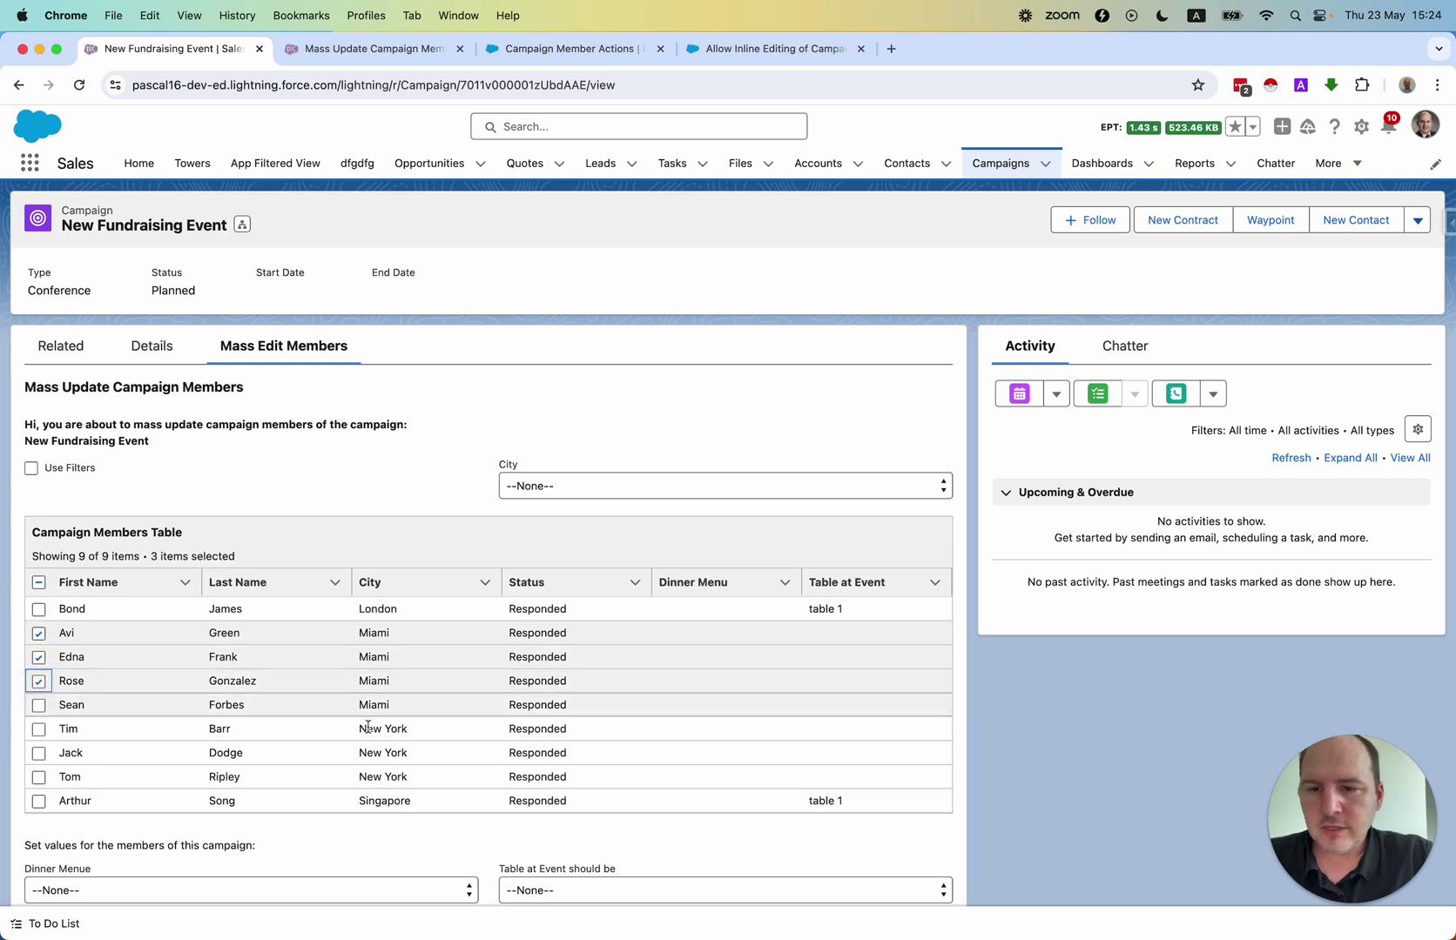
left_click(554, 890)
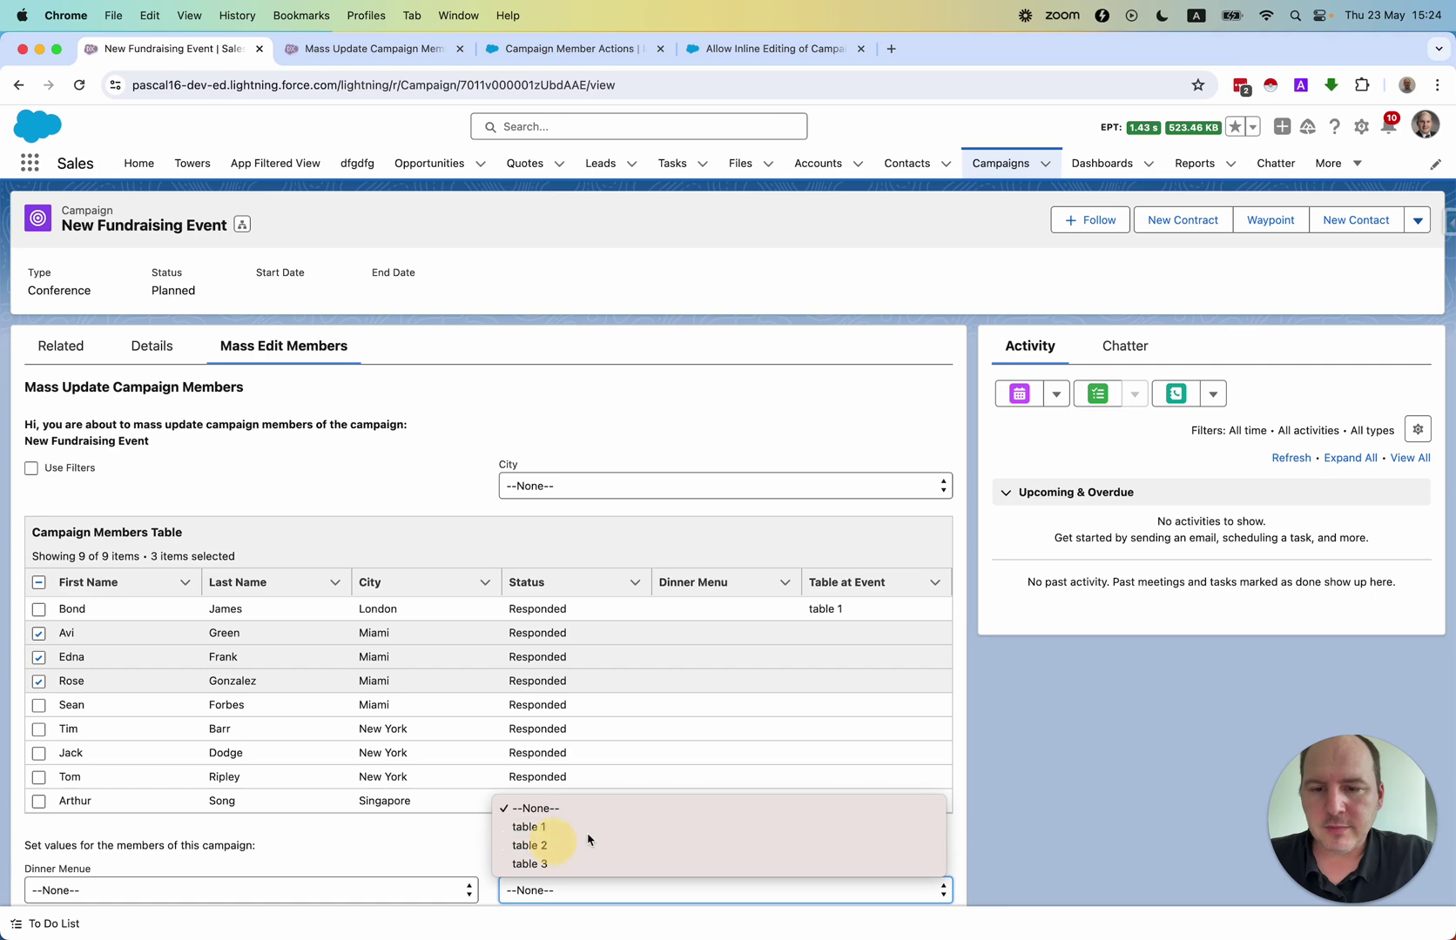
left_click(631, 843)
scroll(819, 783, "down", 2)
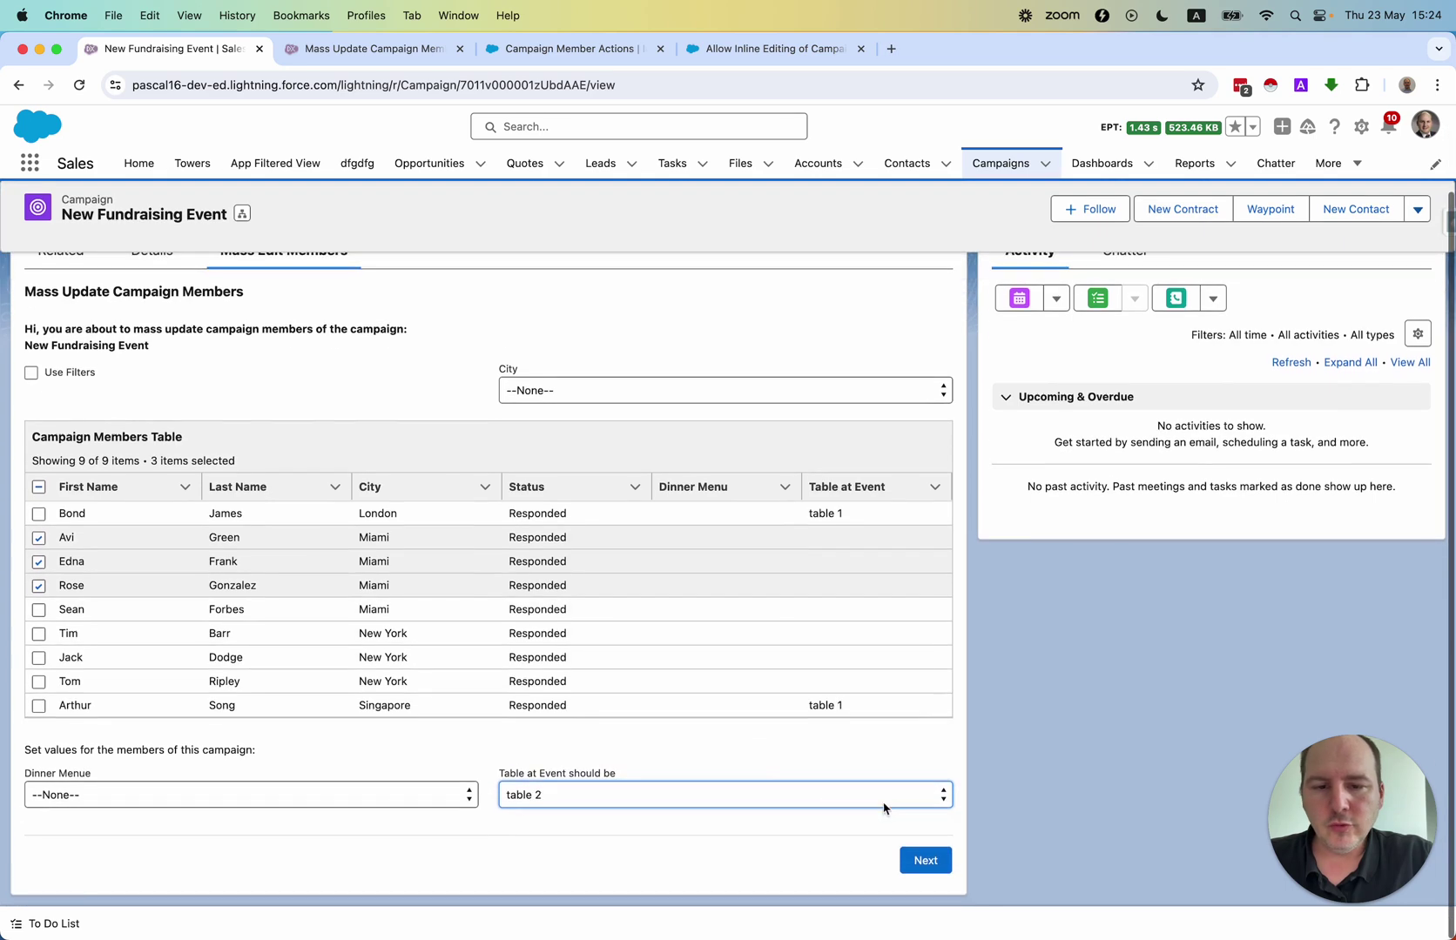
left_click(925, 862)
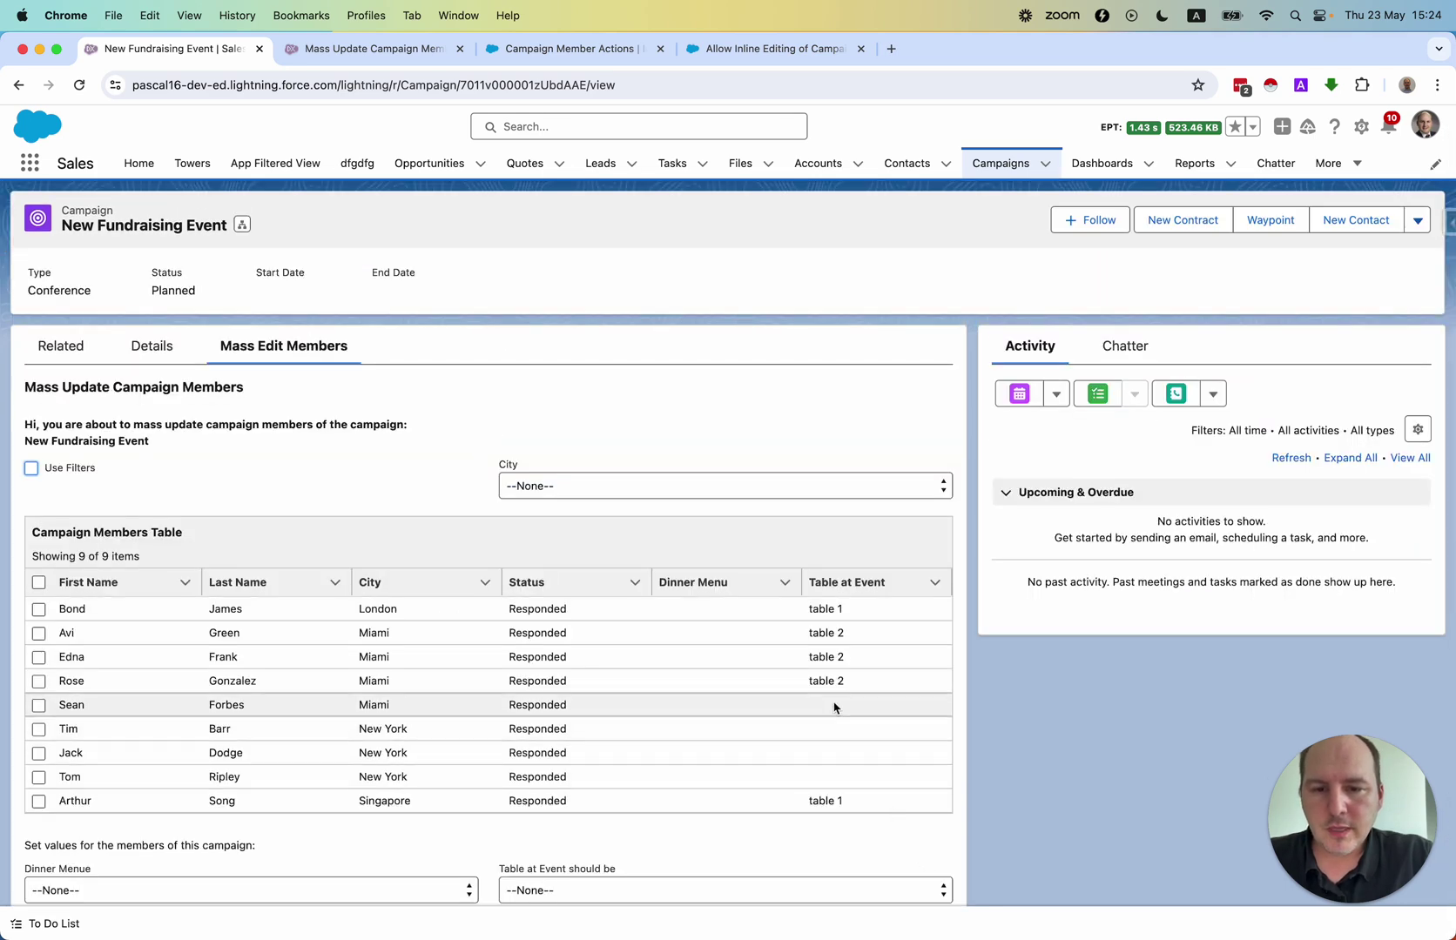
Seat the remaining Miami member and three New York members at table 3
left_click(38, 705)
left_click(38, 729)
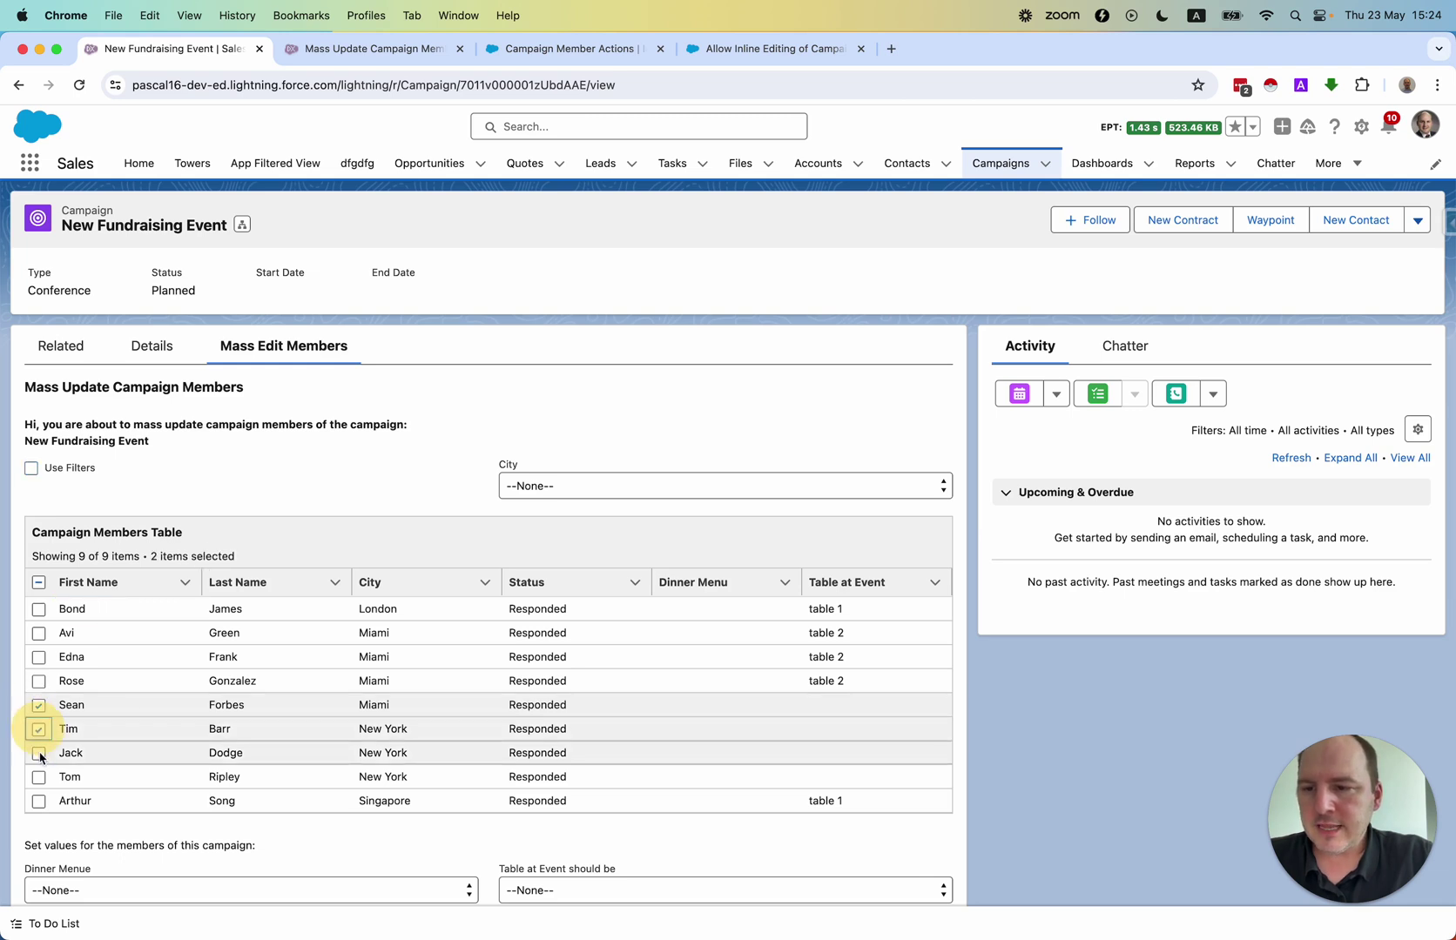
left_click(39, 753)
left_click(38, 777)
scroll(647, 835, "down", 1)
left_click(647, 834)
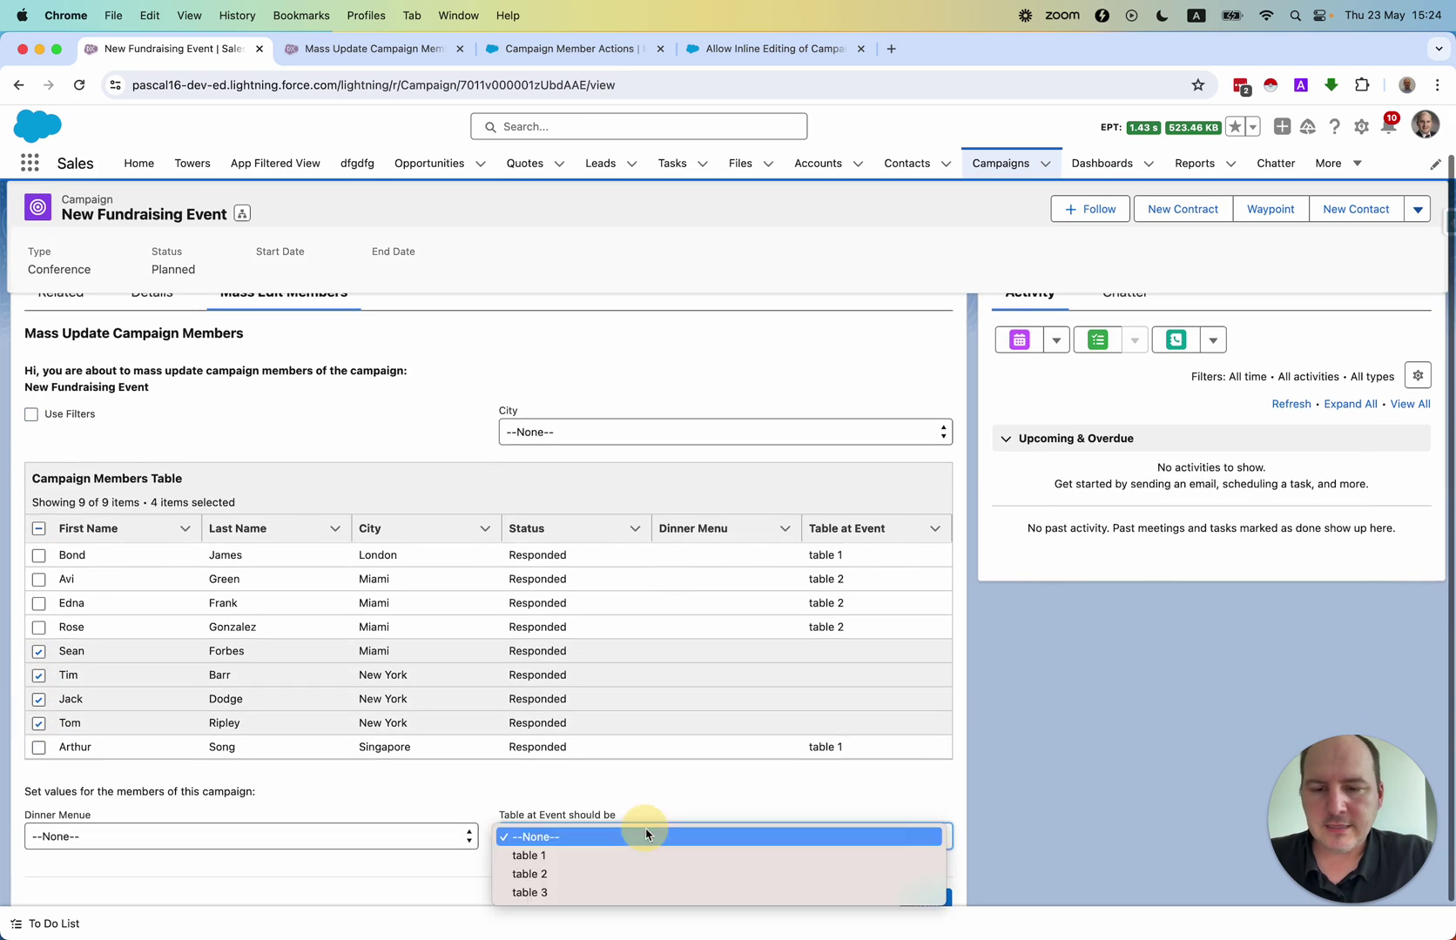
left_click(609, 891)
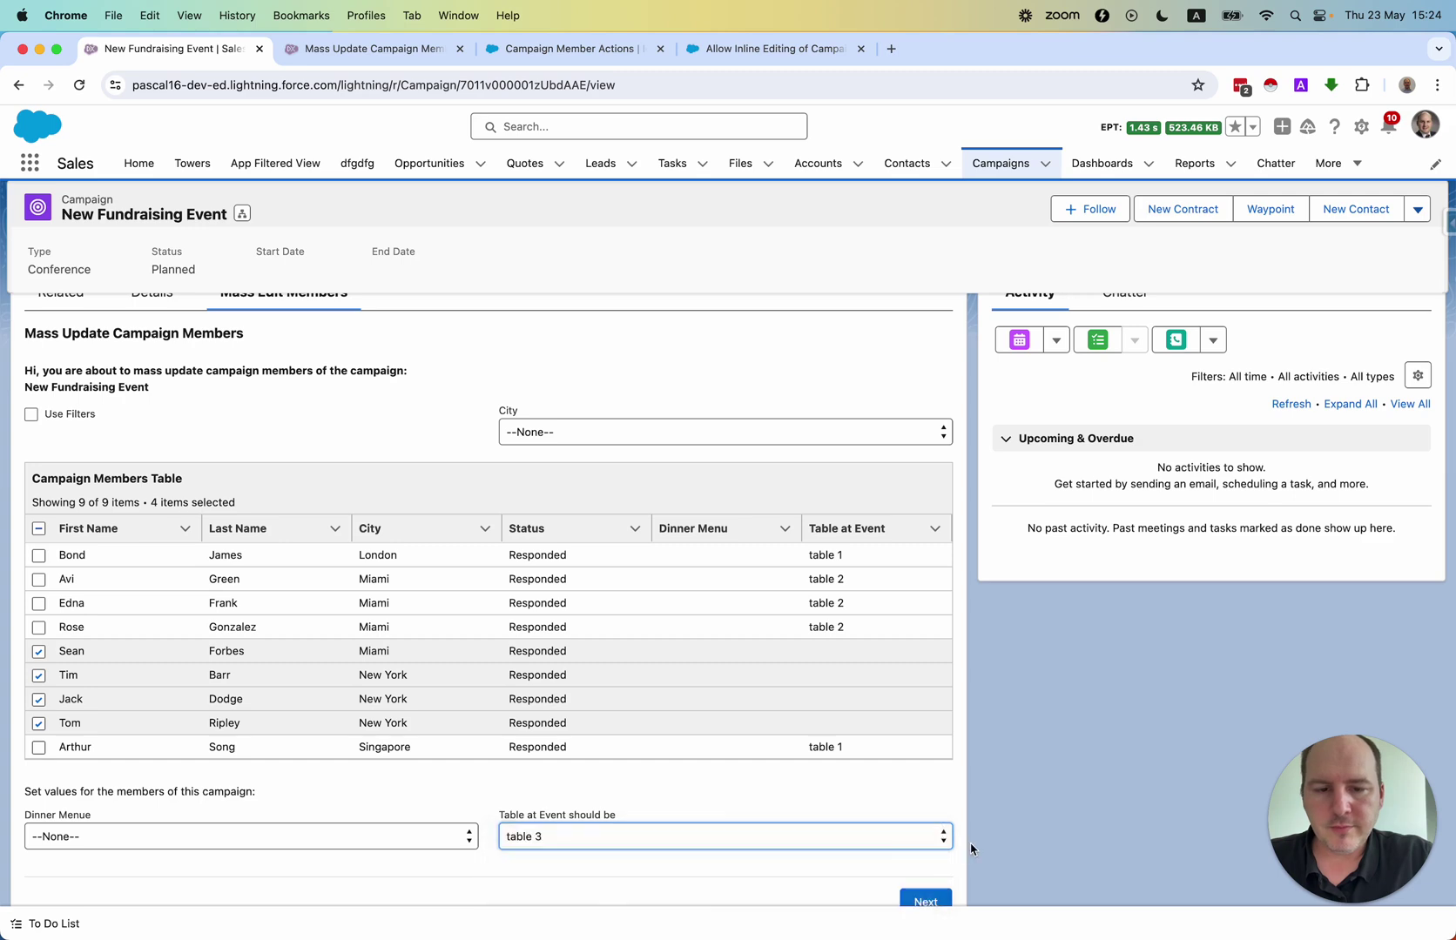
scroll(971, 846, "down", 1)
left_click(924, 858)
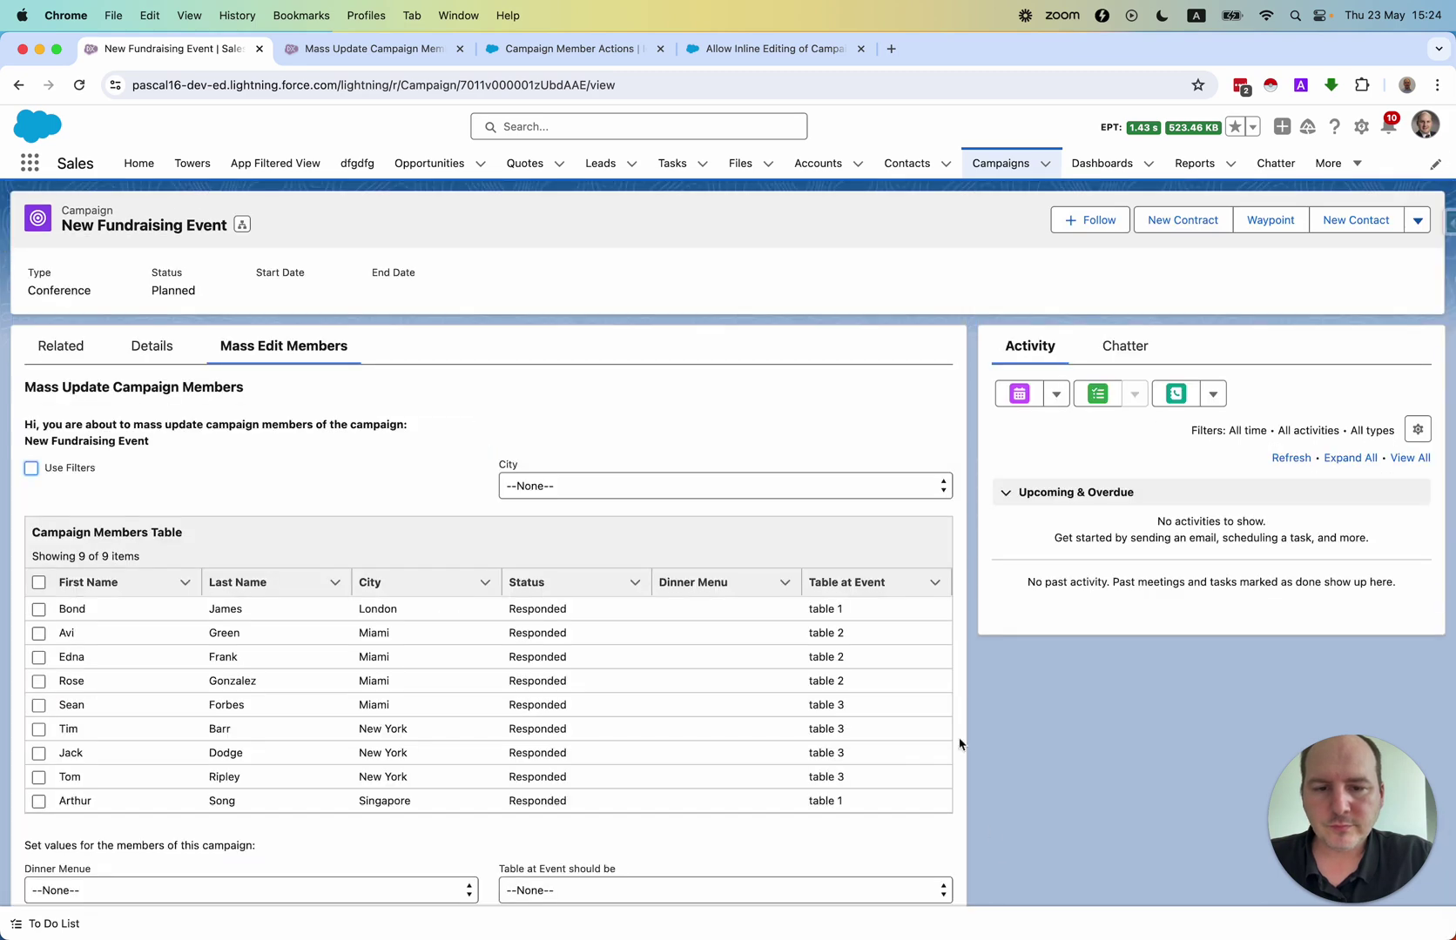
Give one London, one Miami and one New York member the Vegetarian dinner
scroll(857, 750, "down", 1)
scroll(866, 748, "down", 1)
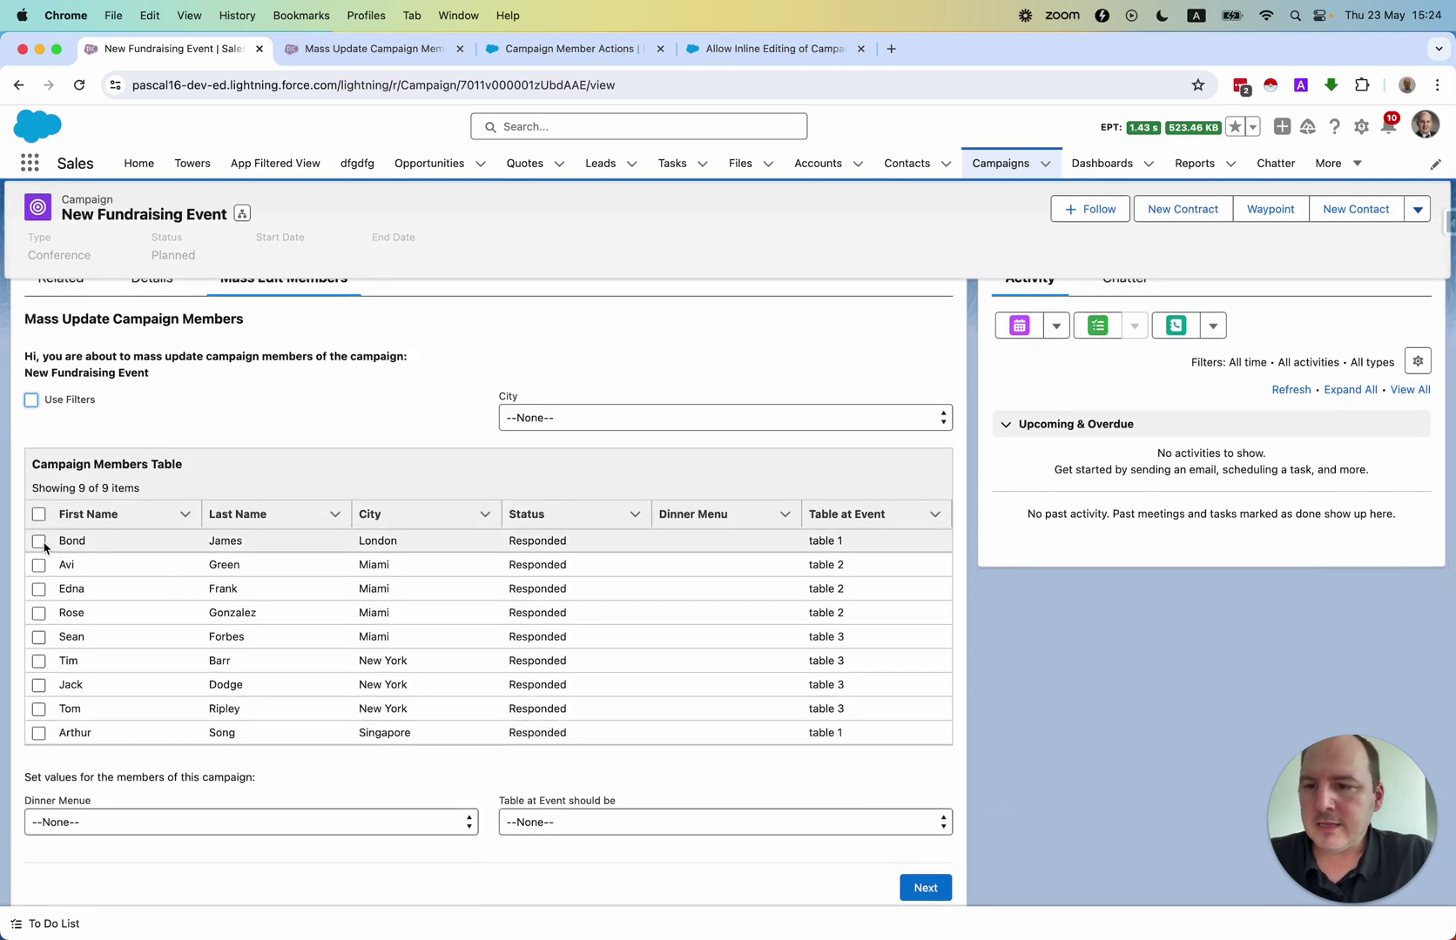
left_click(38, 541)
left_click(39, 613)
left_click(38, 709)
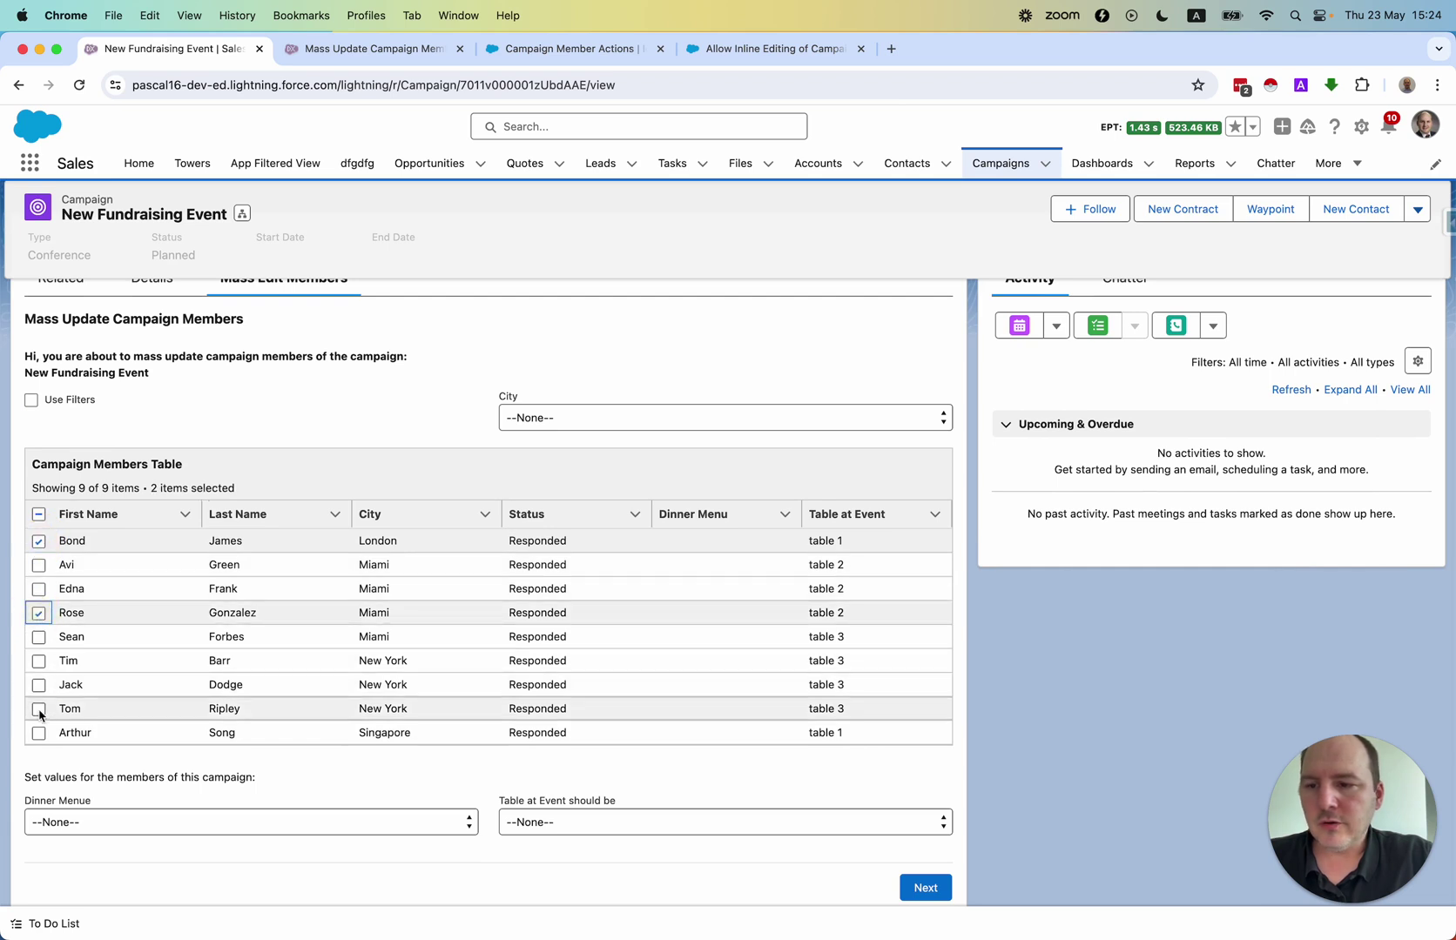
left_click(138, 823)
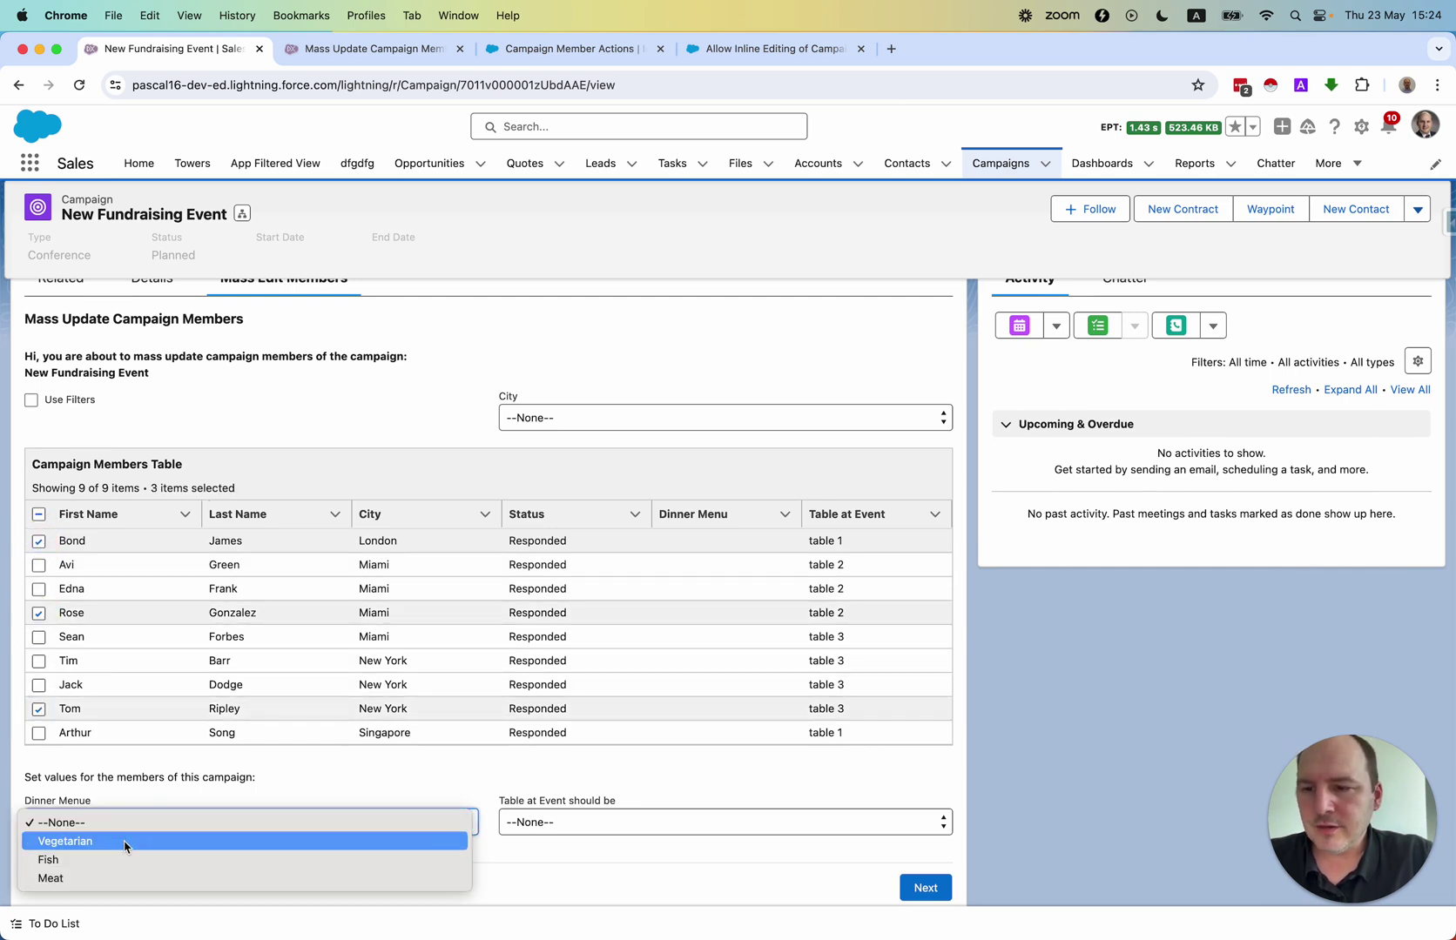
left_click(124, 840)
left_click(925, 887)
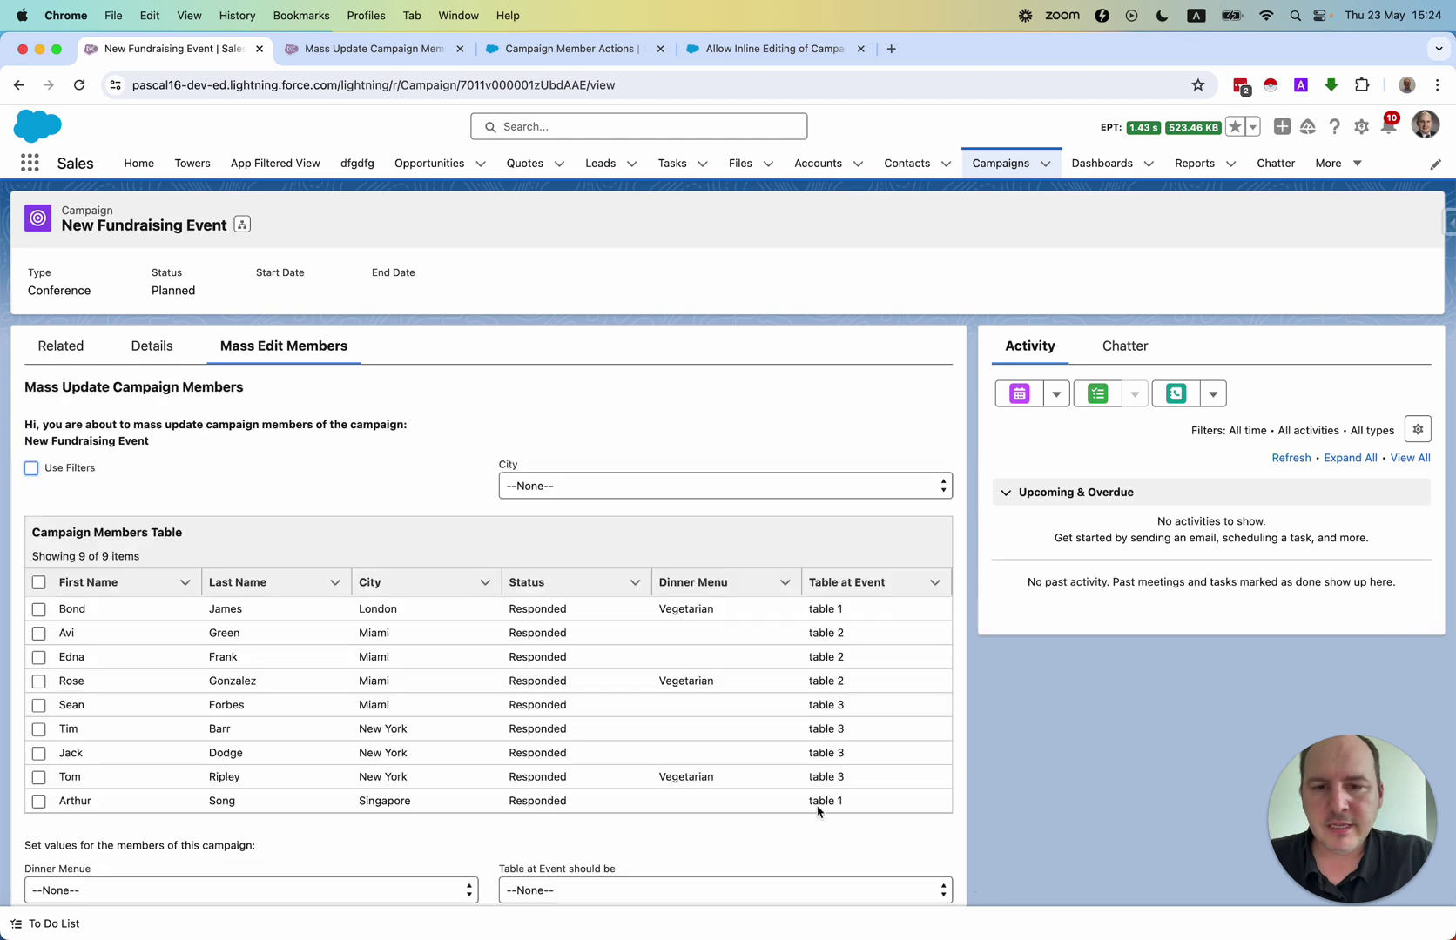
Give three Miami and two New York members the Fish dinner
left_click(38, 632)
left_click(39, 657)
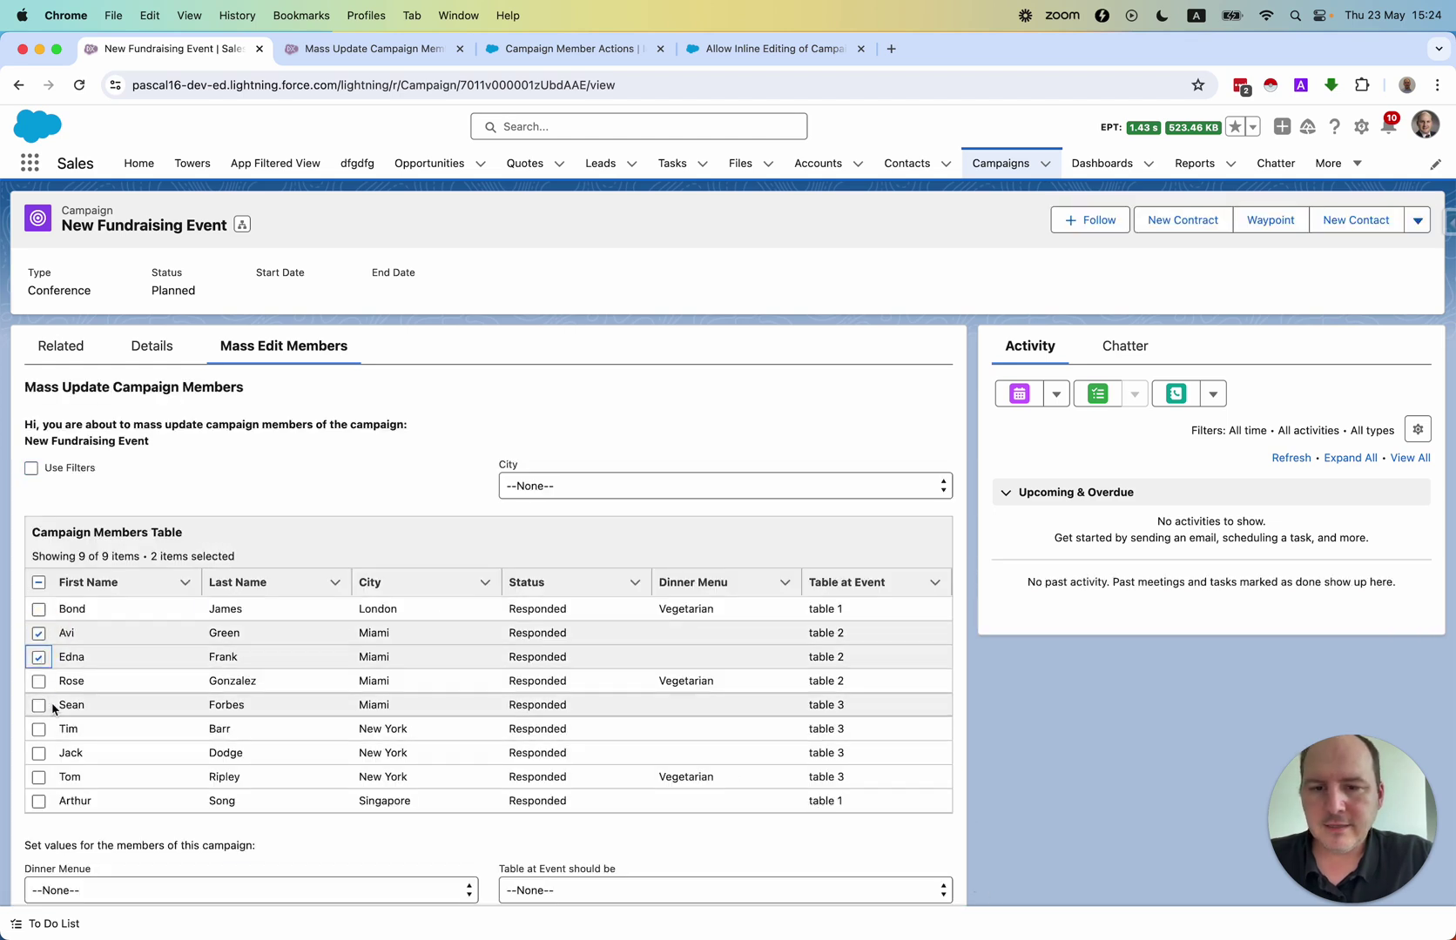
left_click(38, 705)
left_click(38, 728)
left_click(38, 753)
scroll(624, 663, "down", 2)
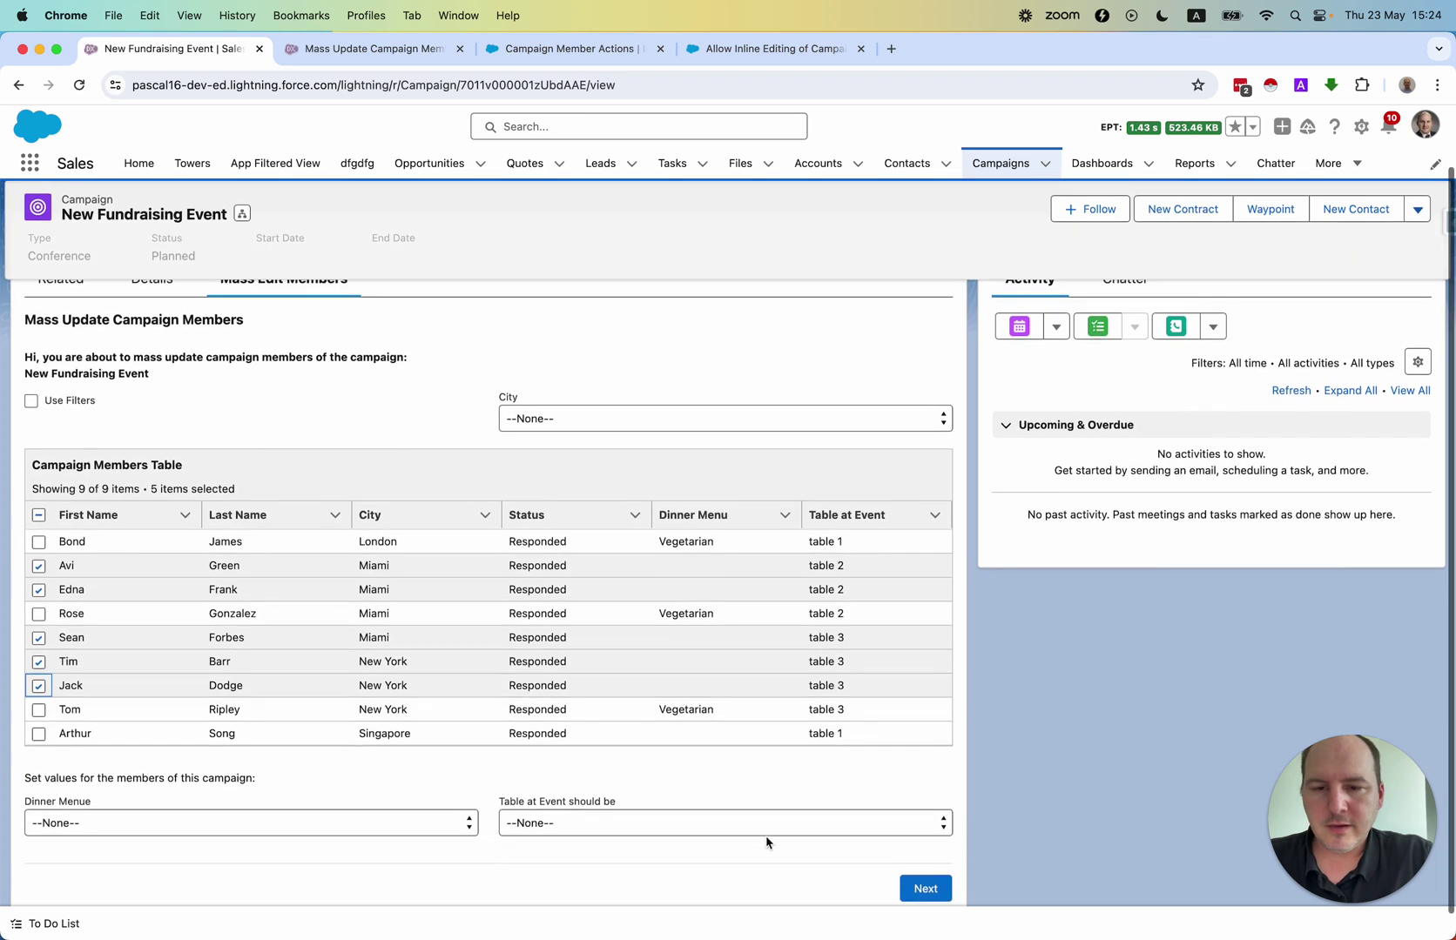
left_click(766, 823)
left_click(364, 817)
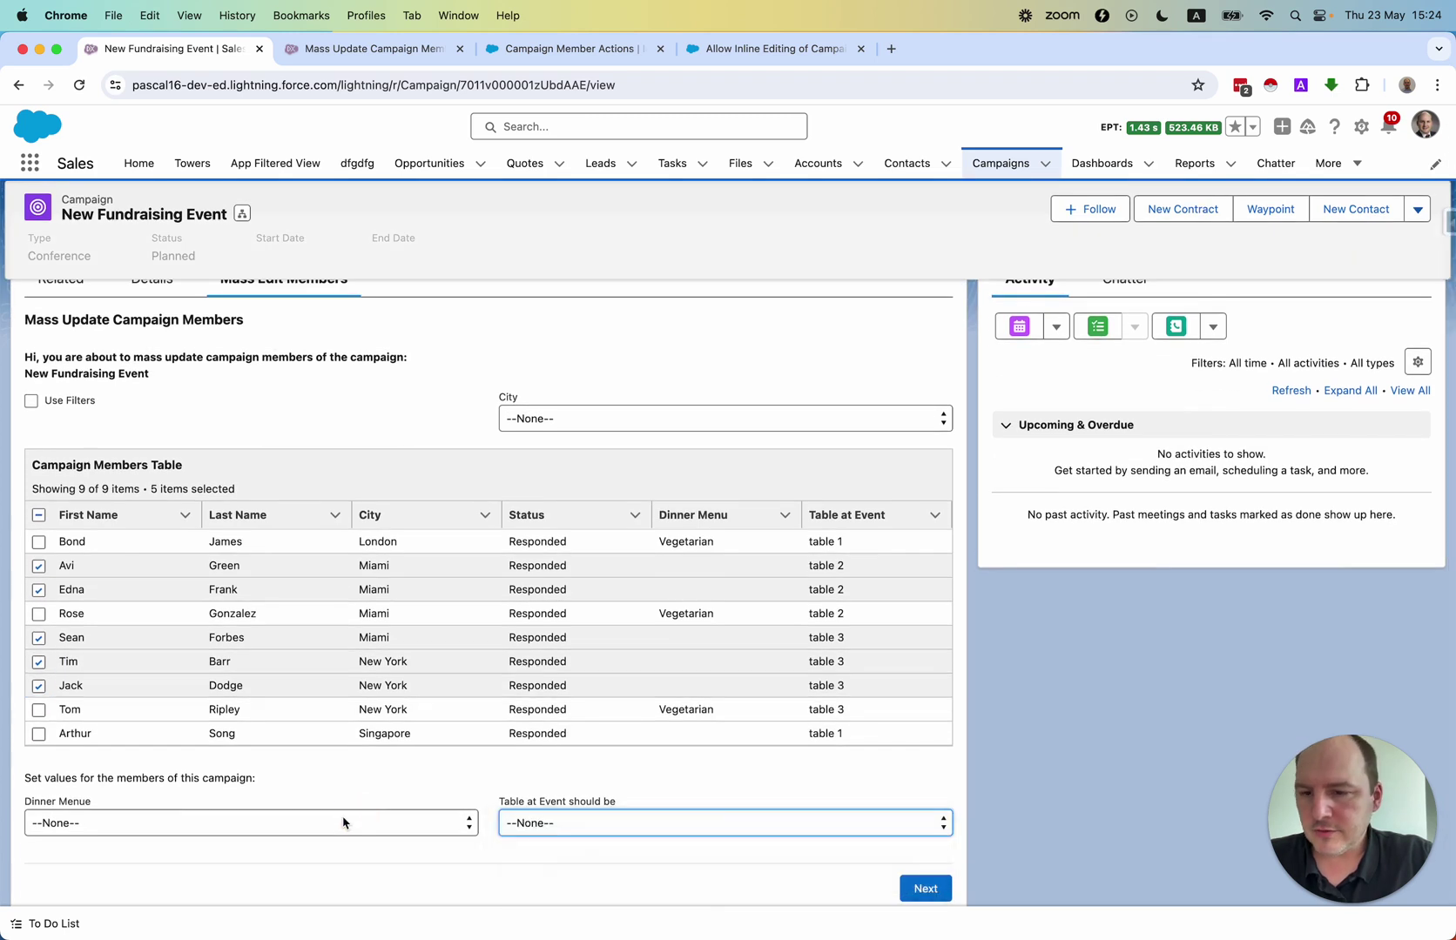
left_click(364, 821)
left_click(137, 860)
left_click(940, 888)
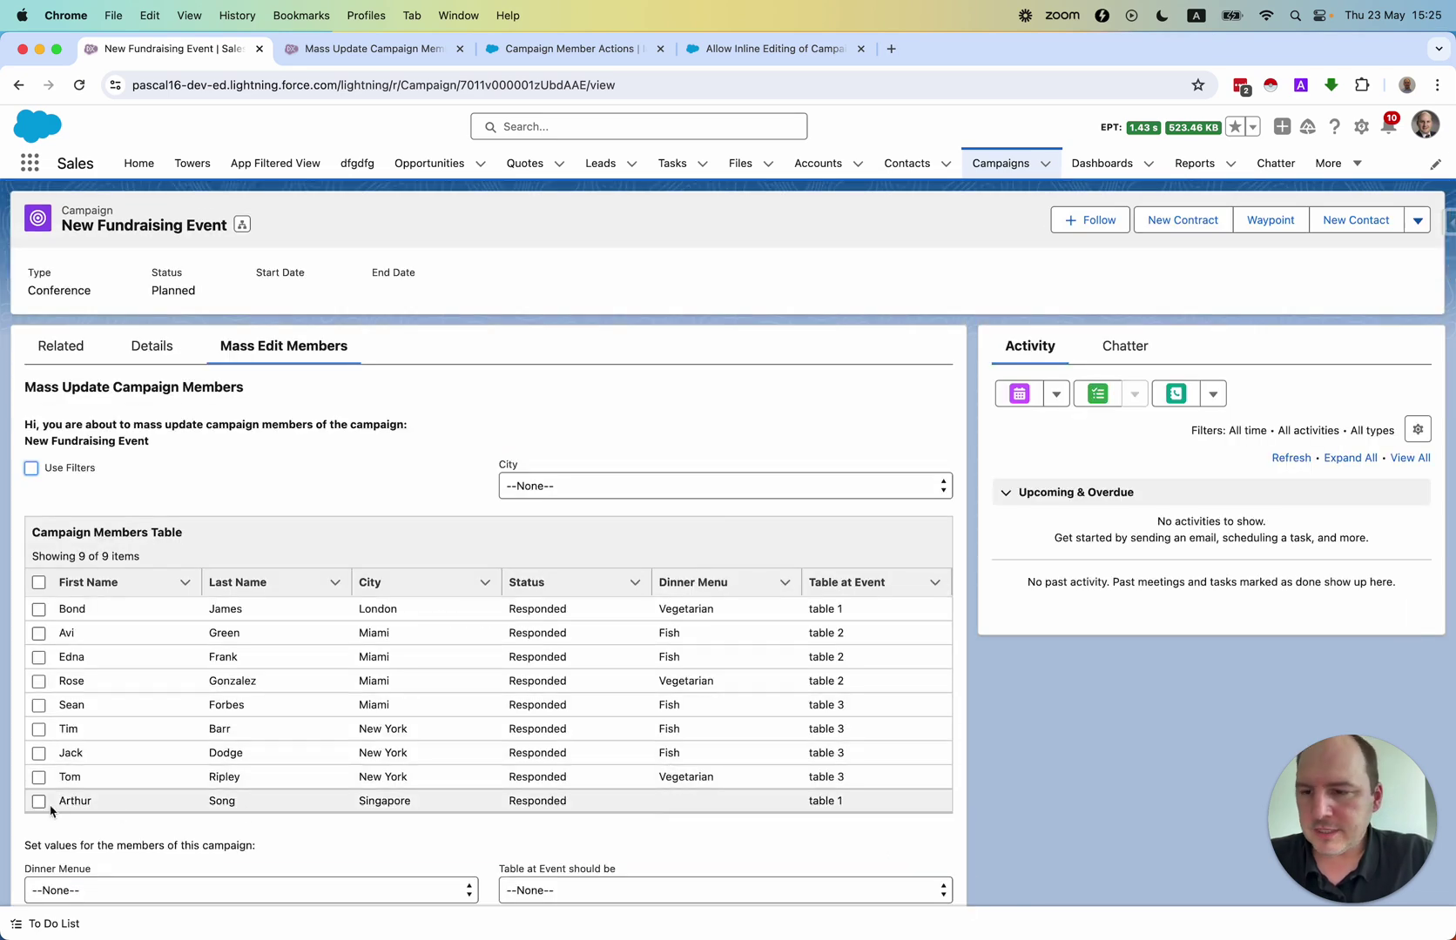
Give the Singapore member the Meat dinner
left_click(38, 801)
scroll(174, 766, "down", 2)
left_click(222, 788)
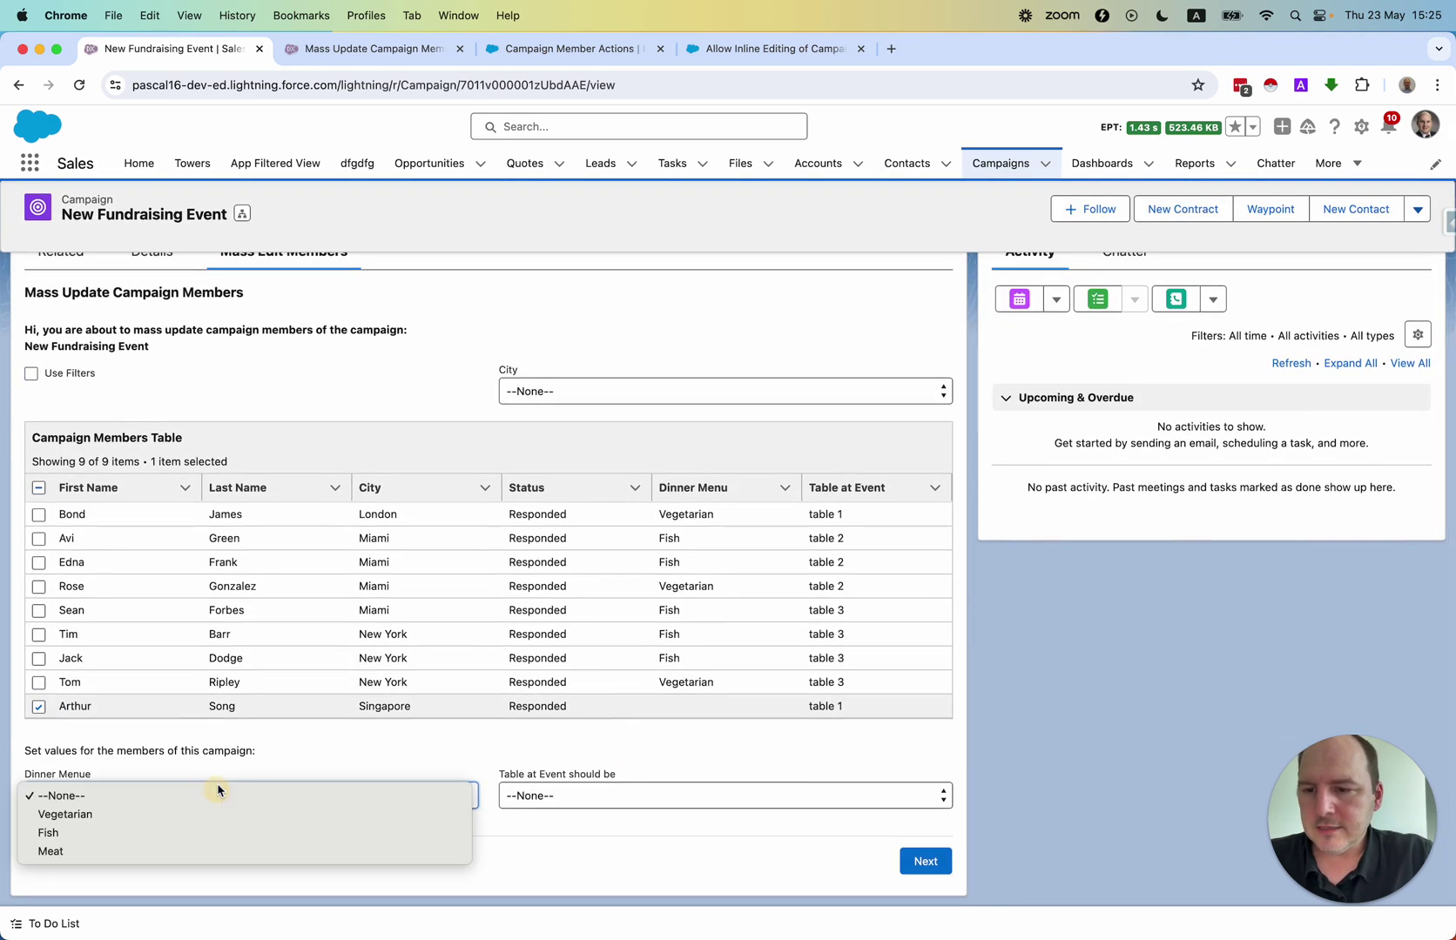
left_click(186, 850)
left_click(932, 861)
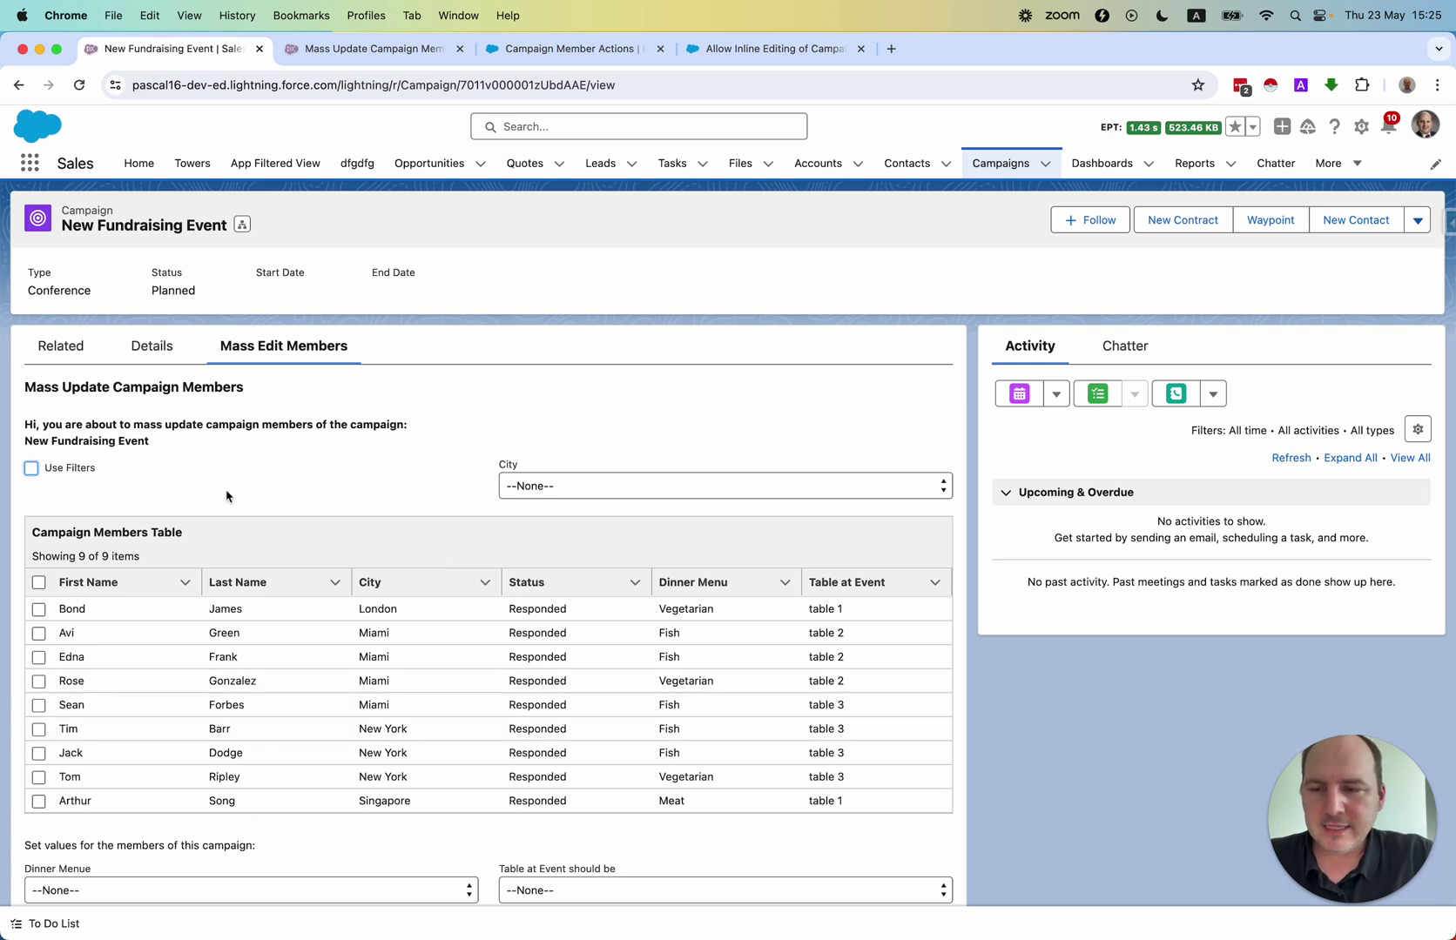
Turn on Use Filters and filter the member list to Miami
left_click(35, 473)
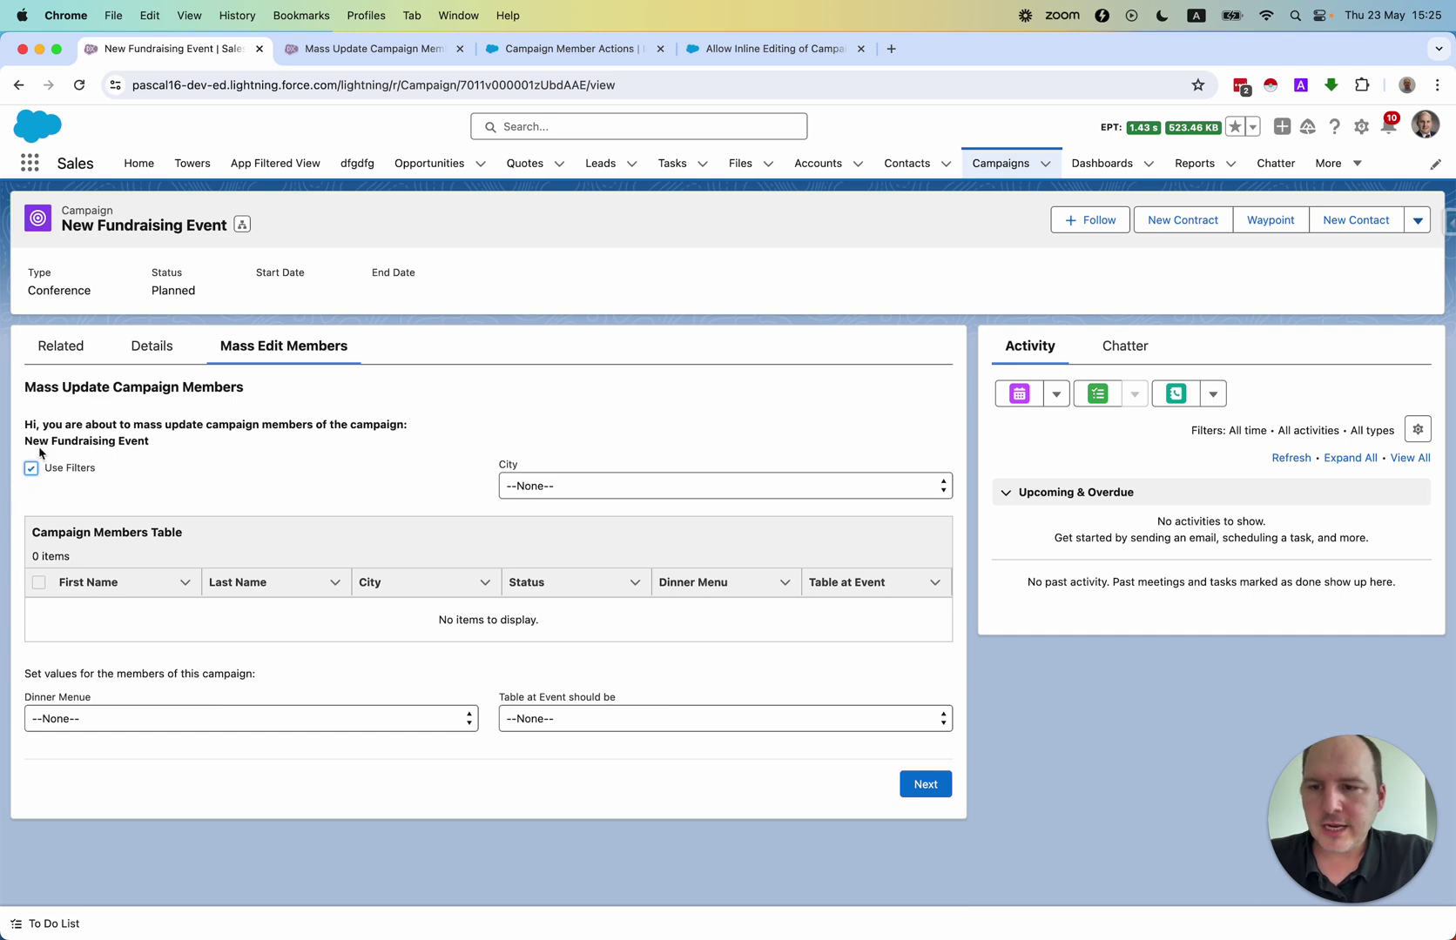
left_click(31, 468)
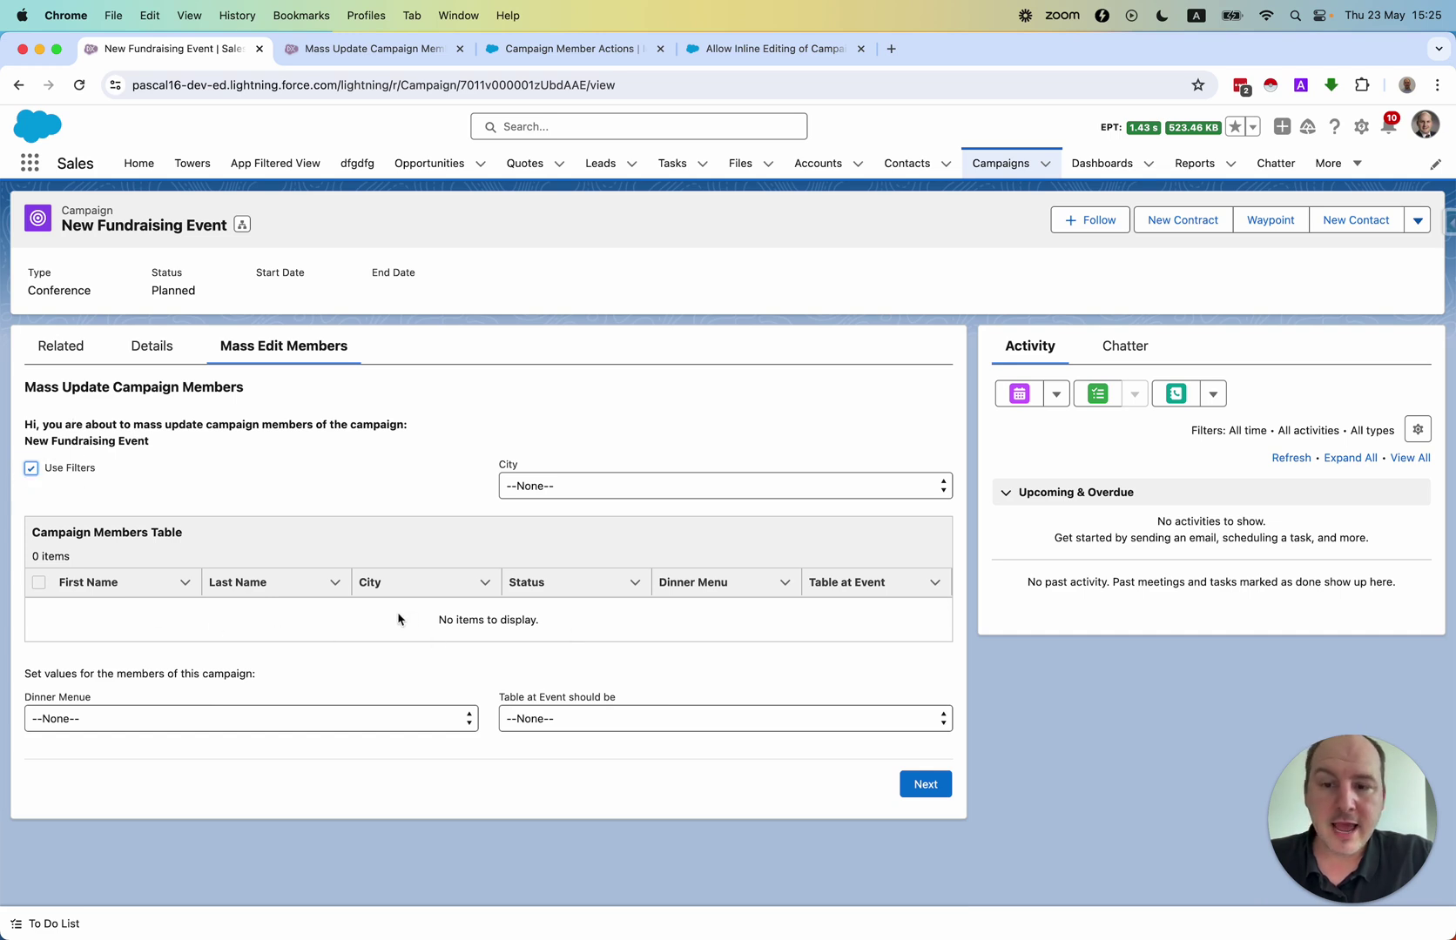
left_click(535, 488)
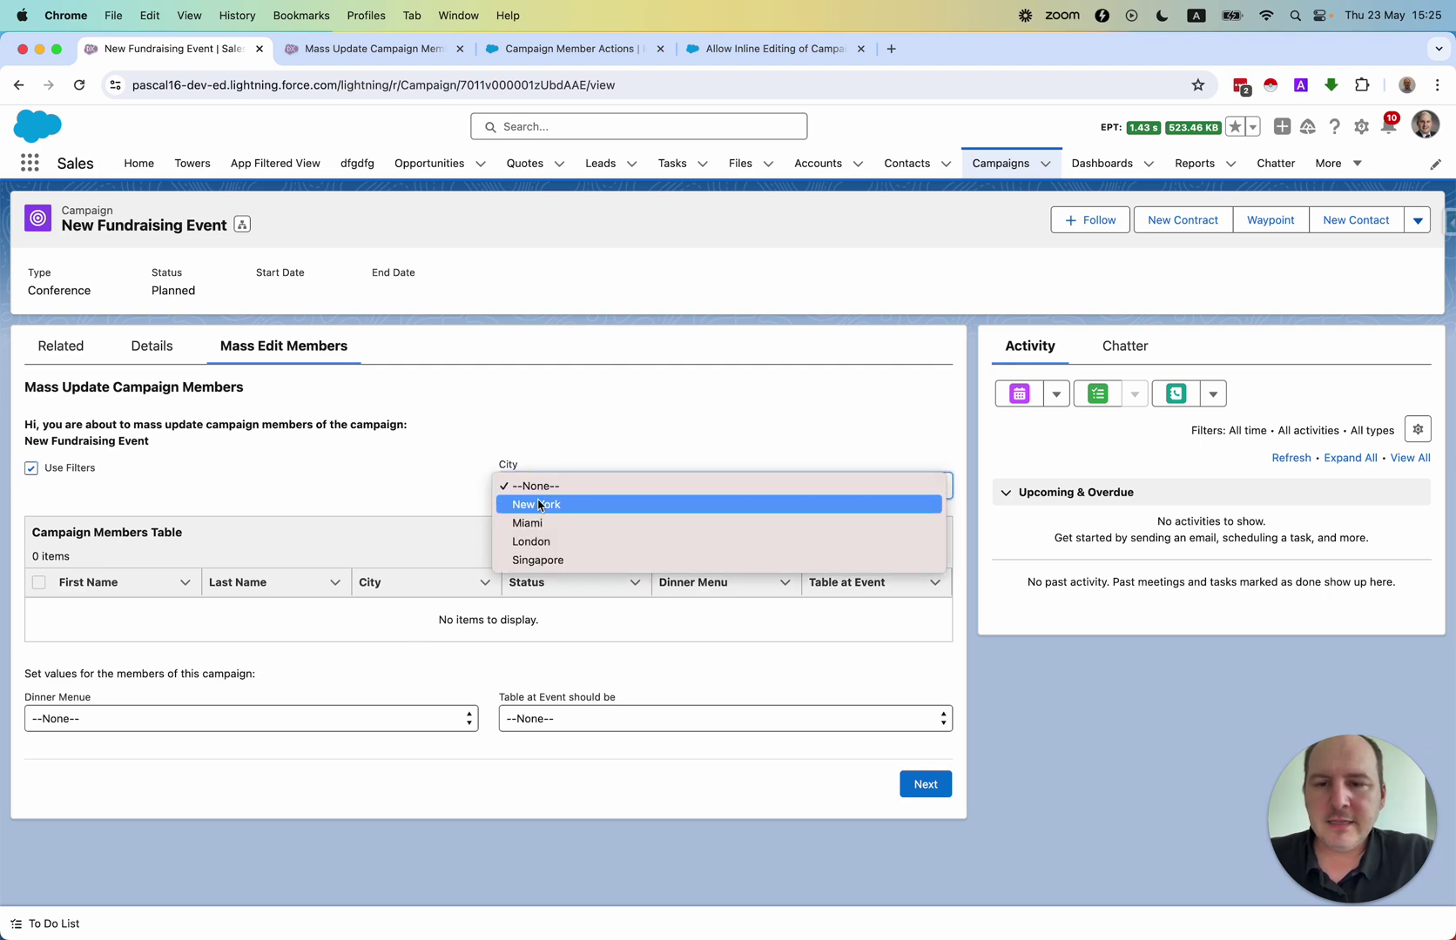
left_click(540, 505)
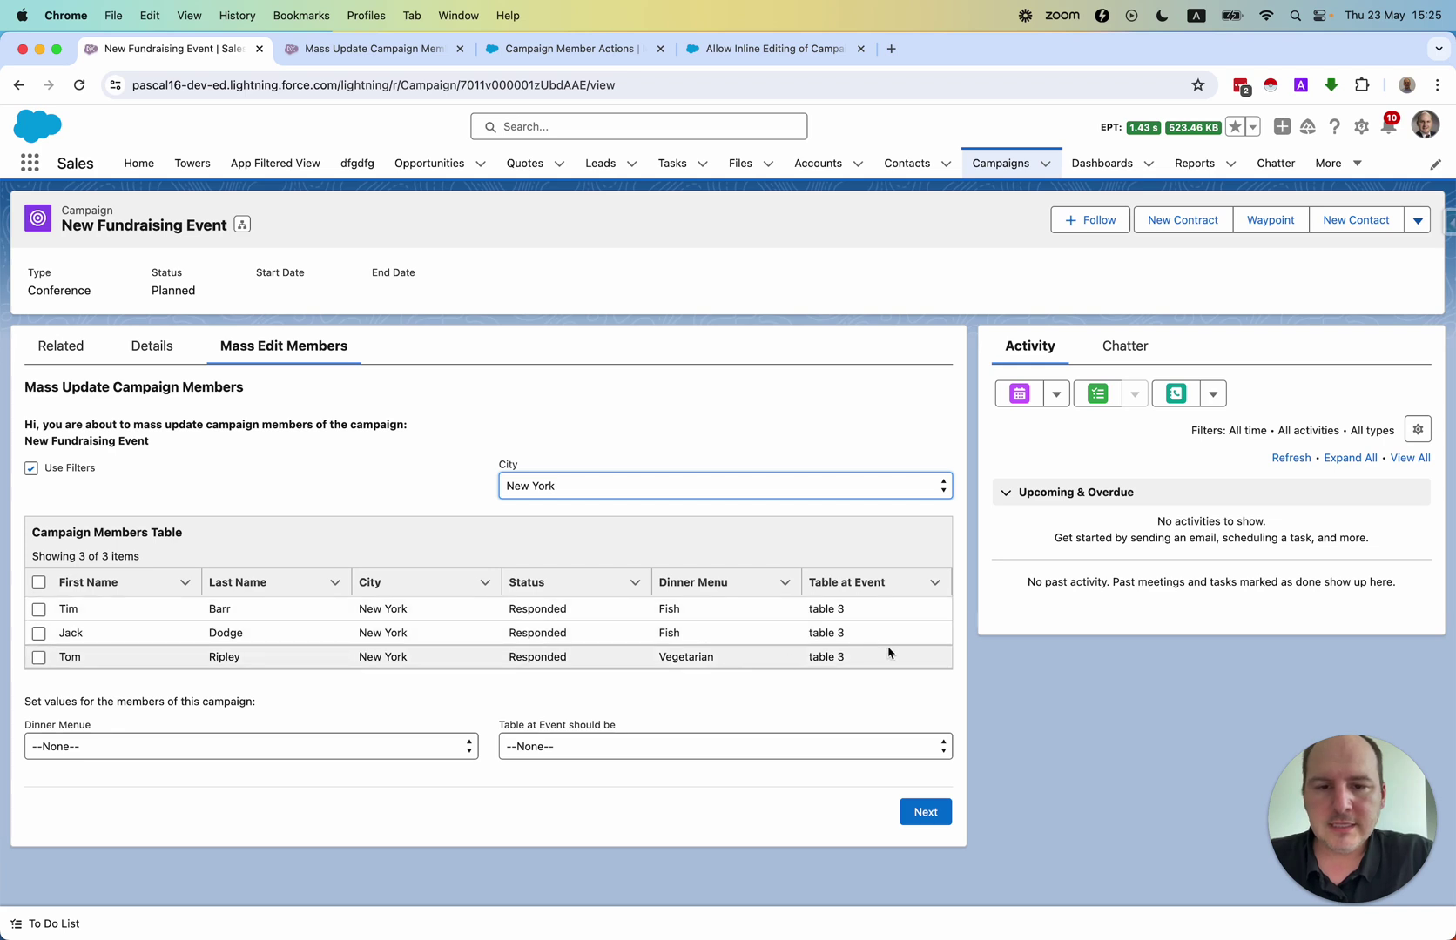
left_click(572, 490)
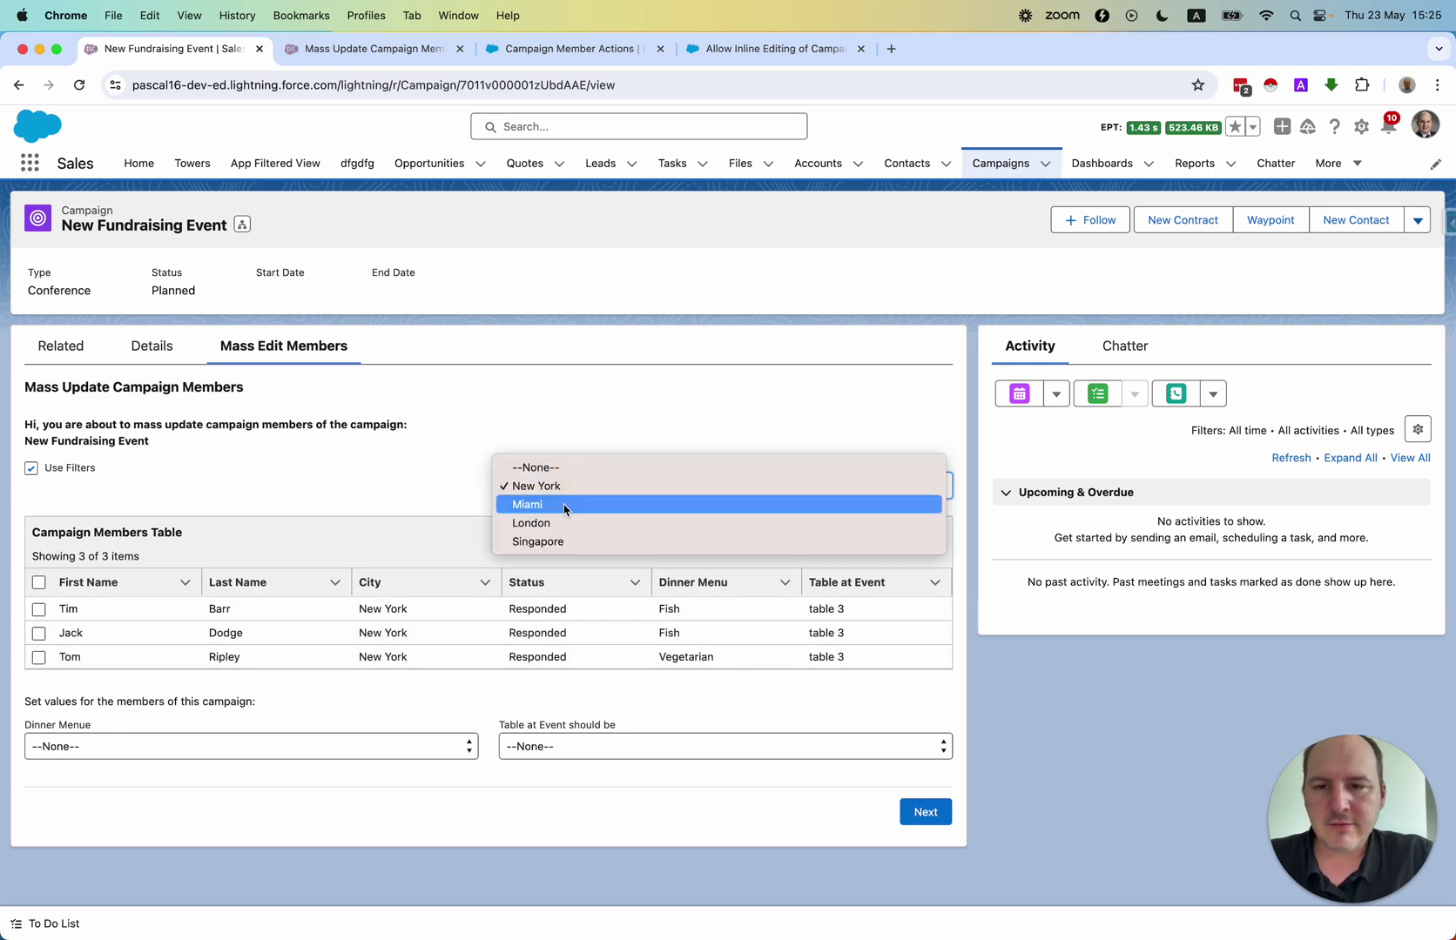
left_click(564, 508)
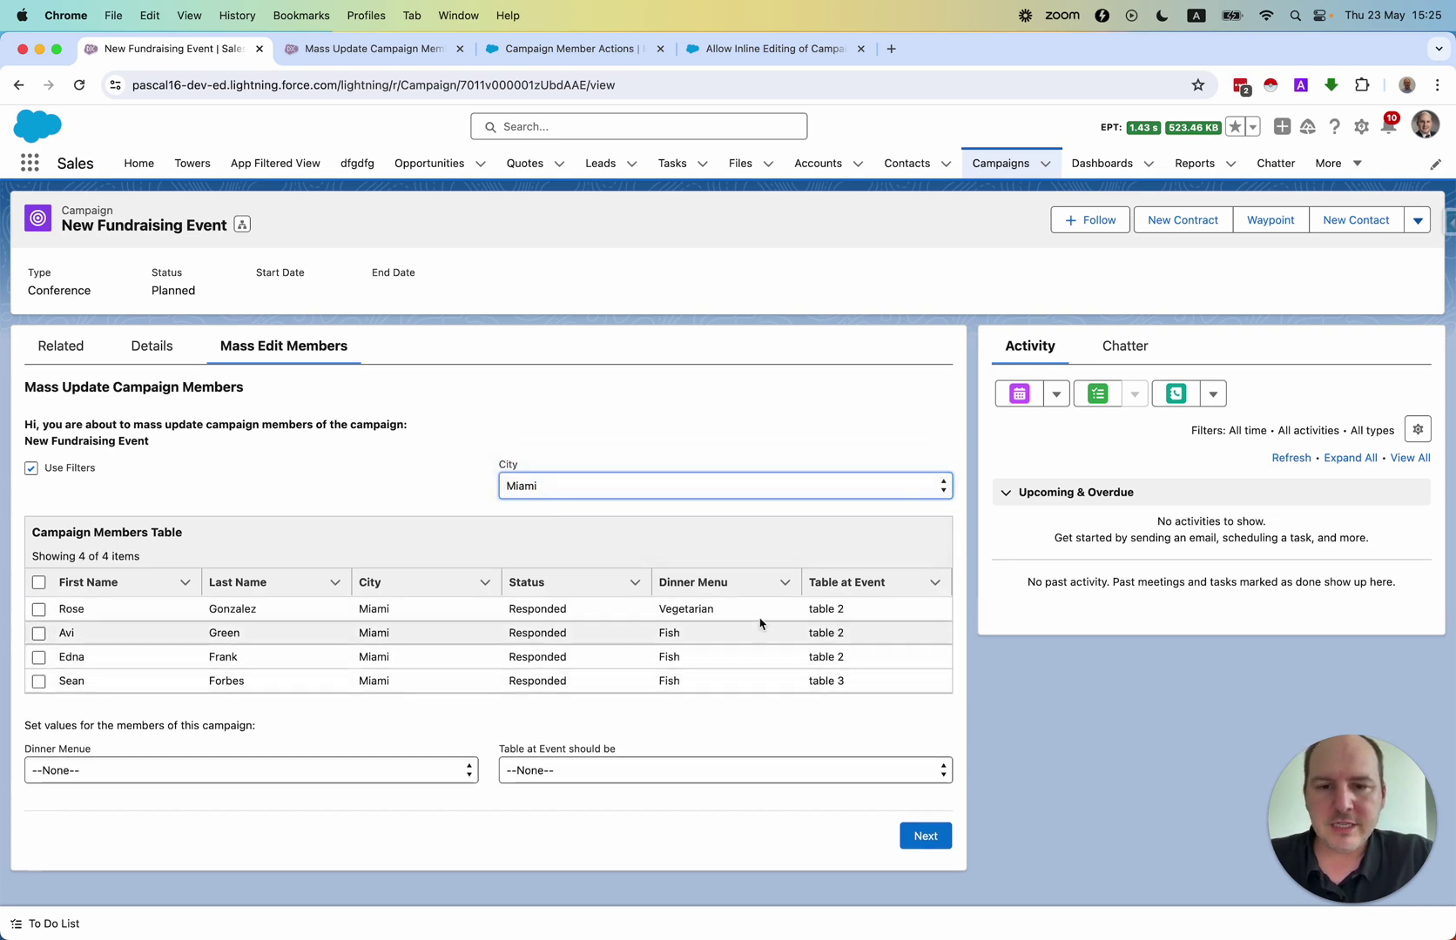
left_click(544, 490)
left_click(545, 490)
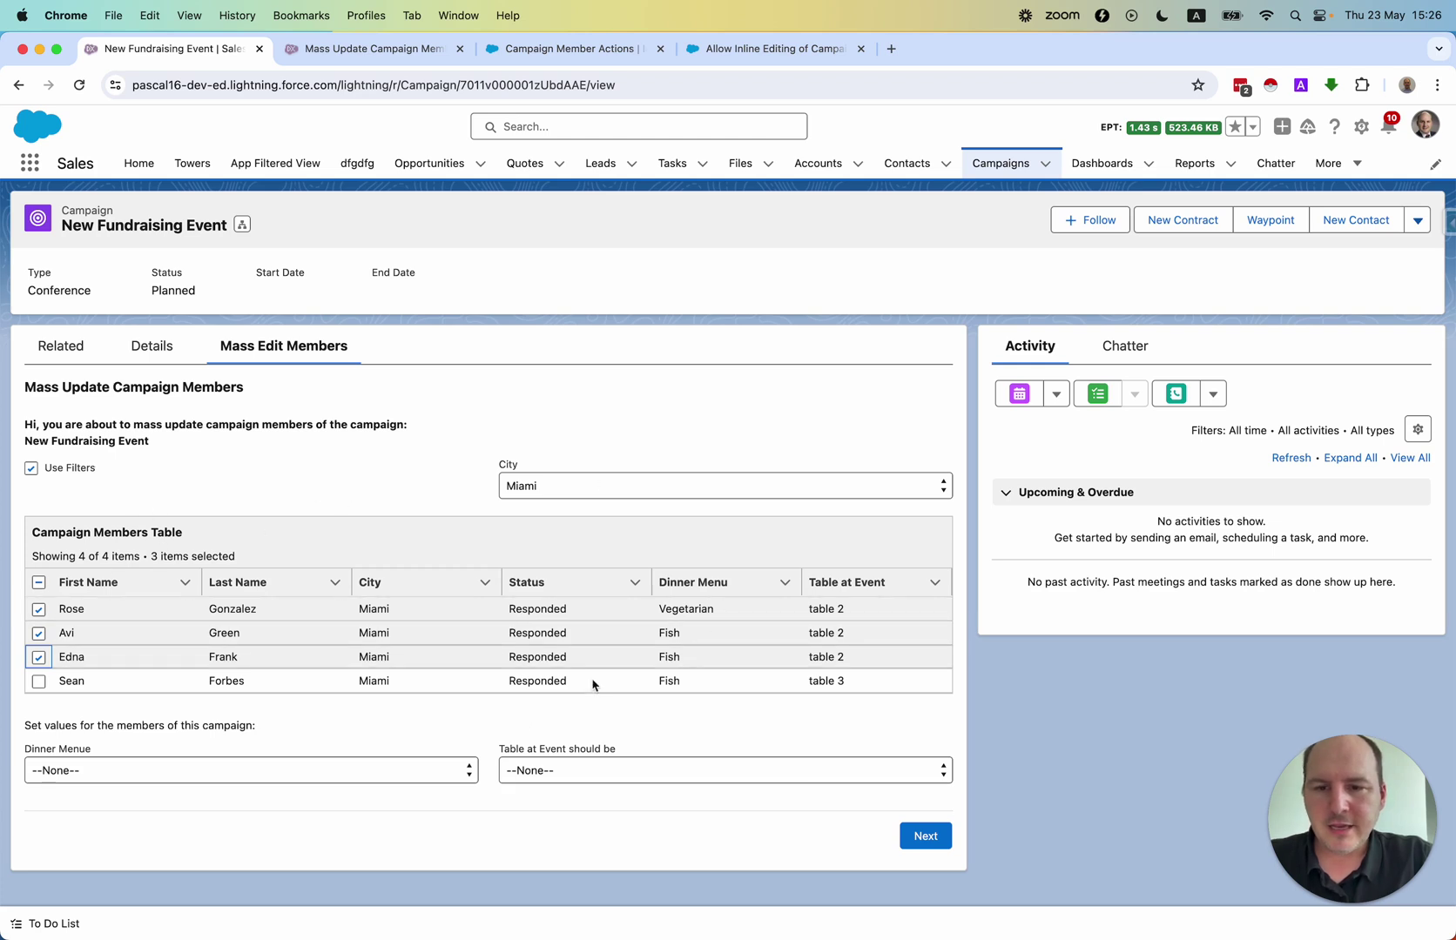
Set the three selected Miami members to Meat dinner at table 1
left_click(397, 770)
left_click(319, 826)
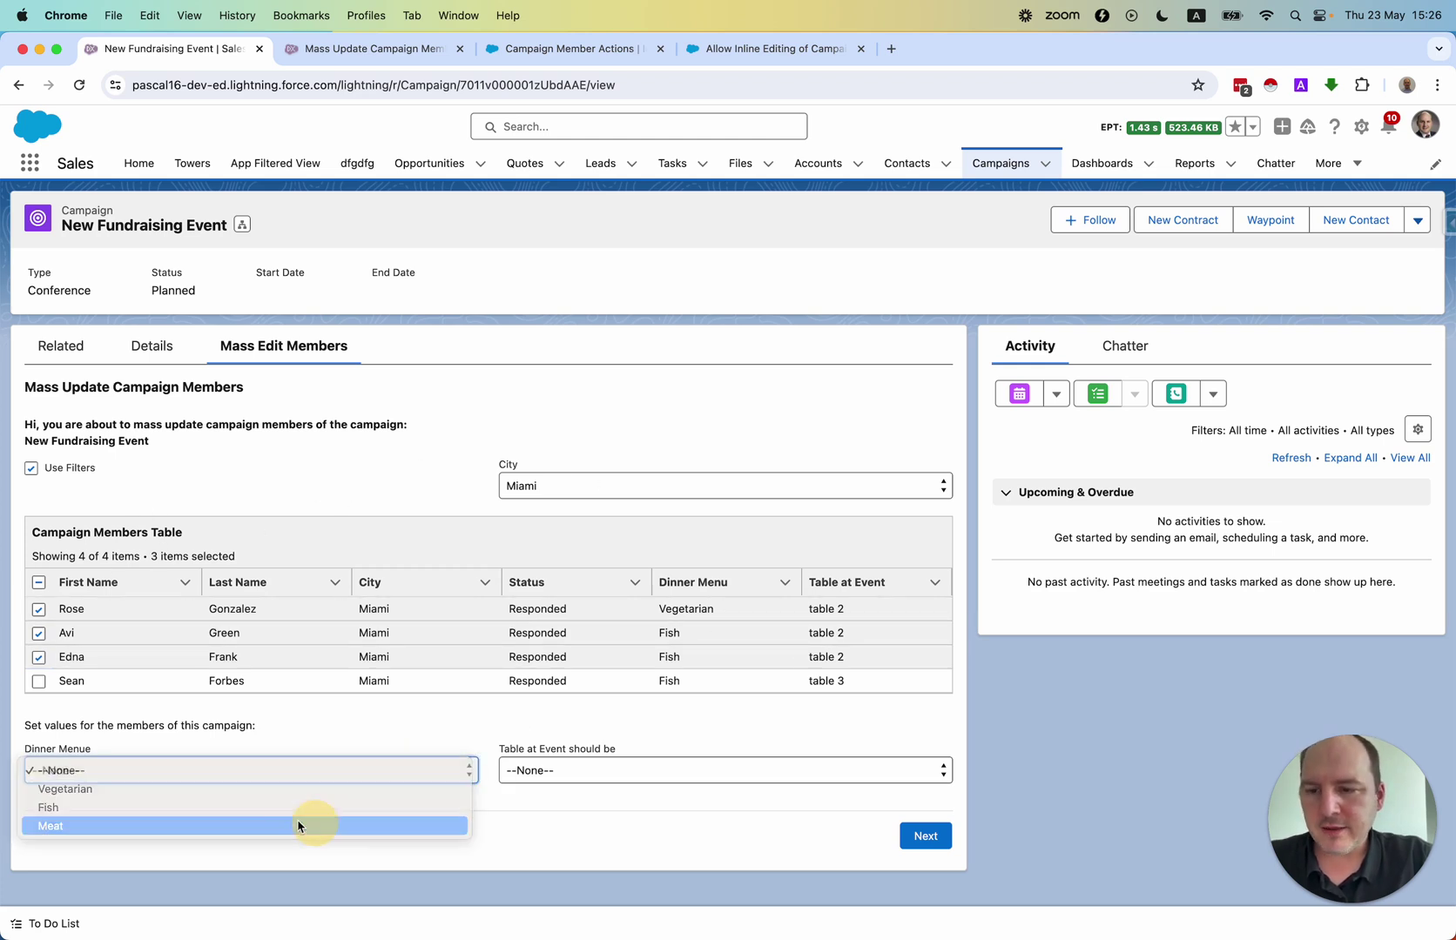
left_click(509, 774)
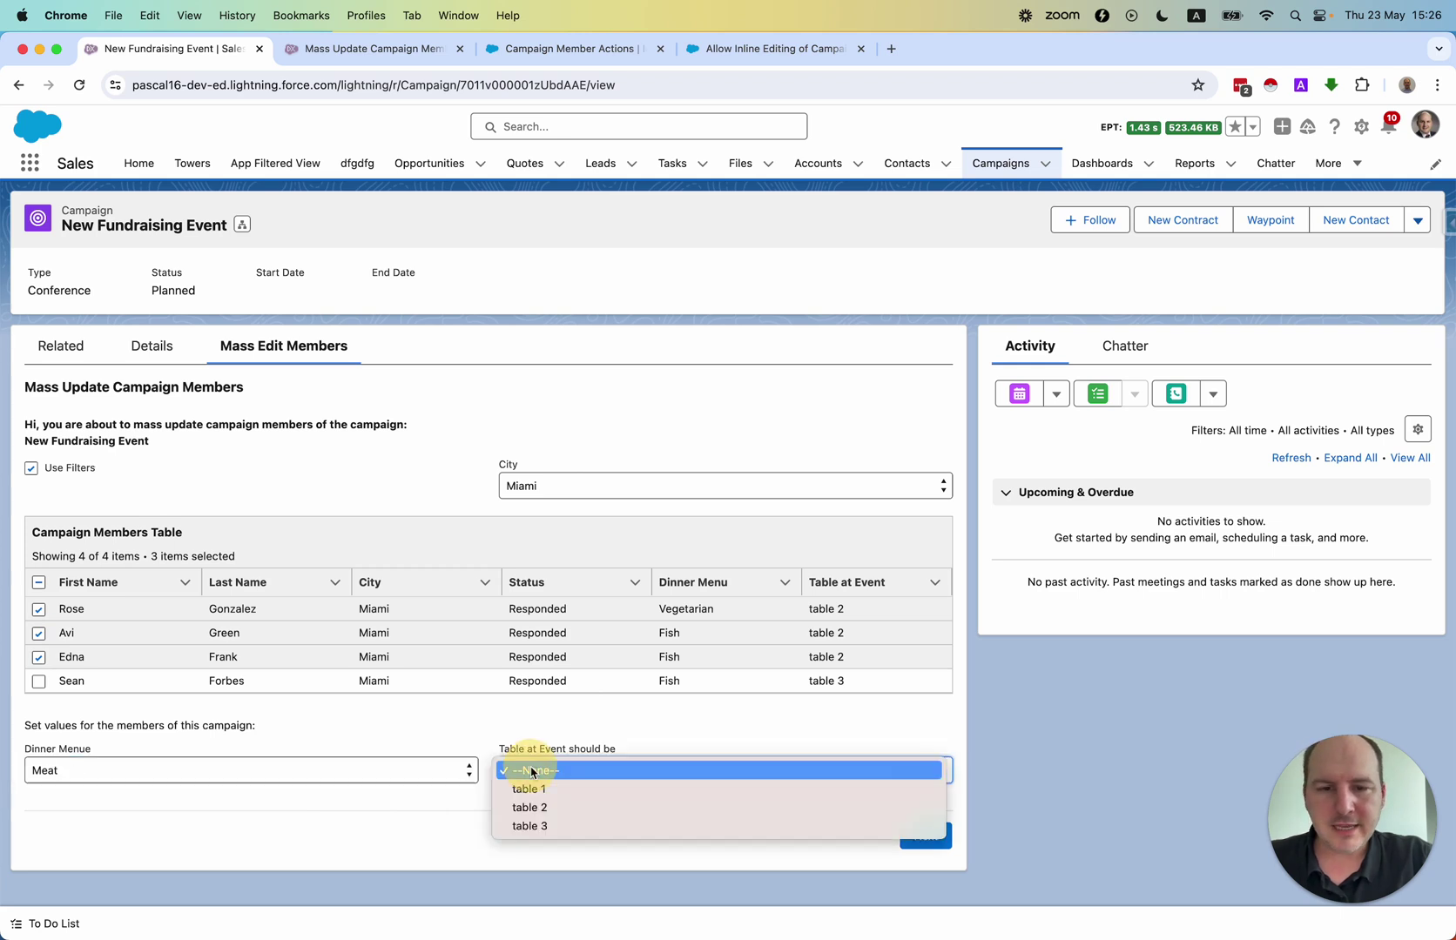
left_click(571, 790)
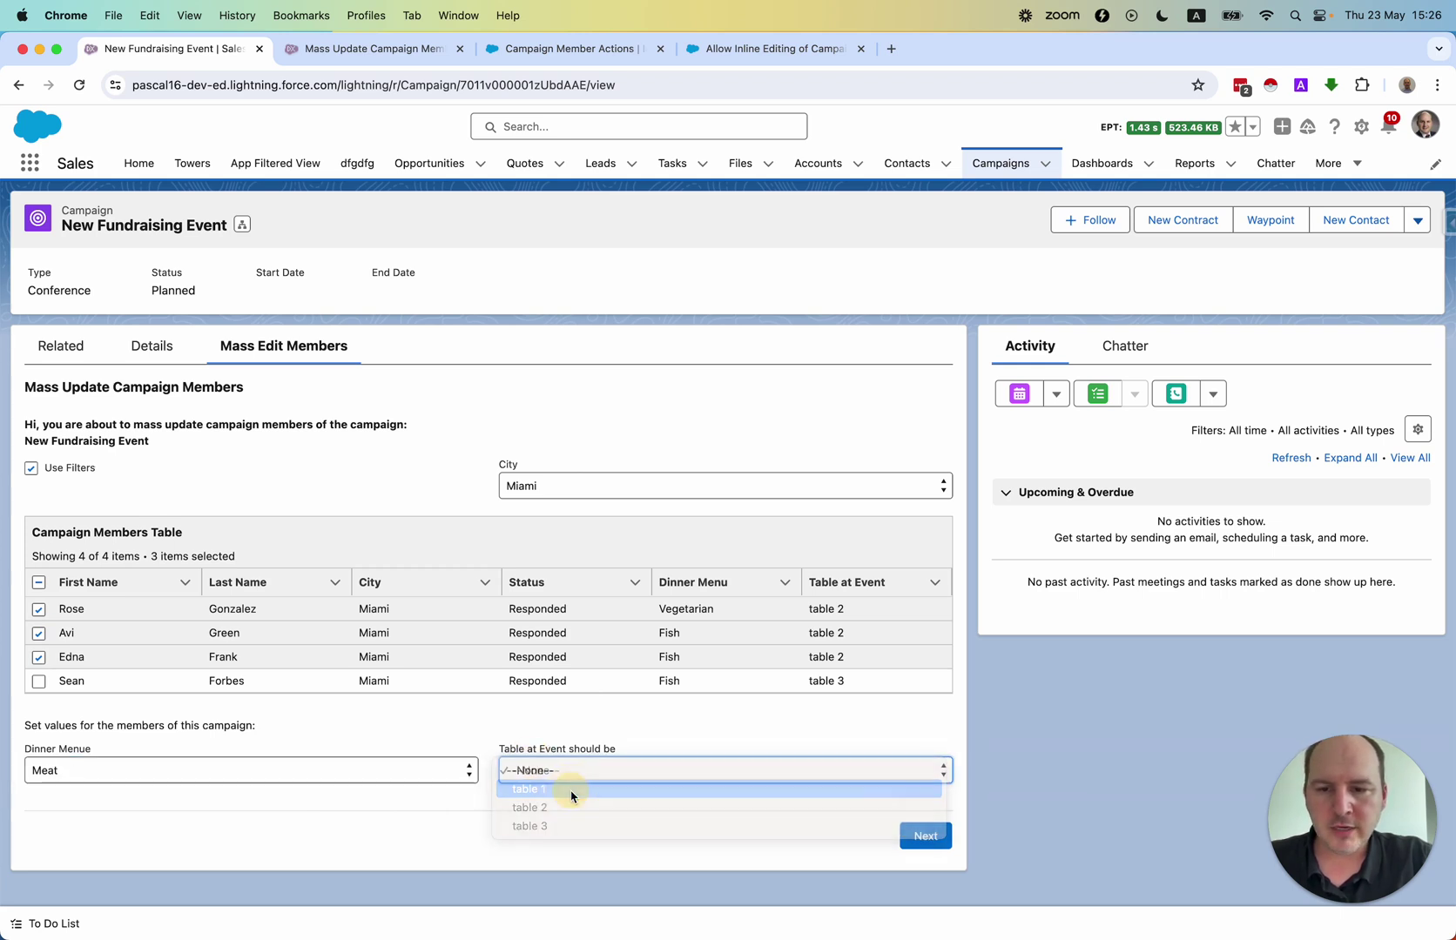
left_click(927, 834)
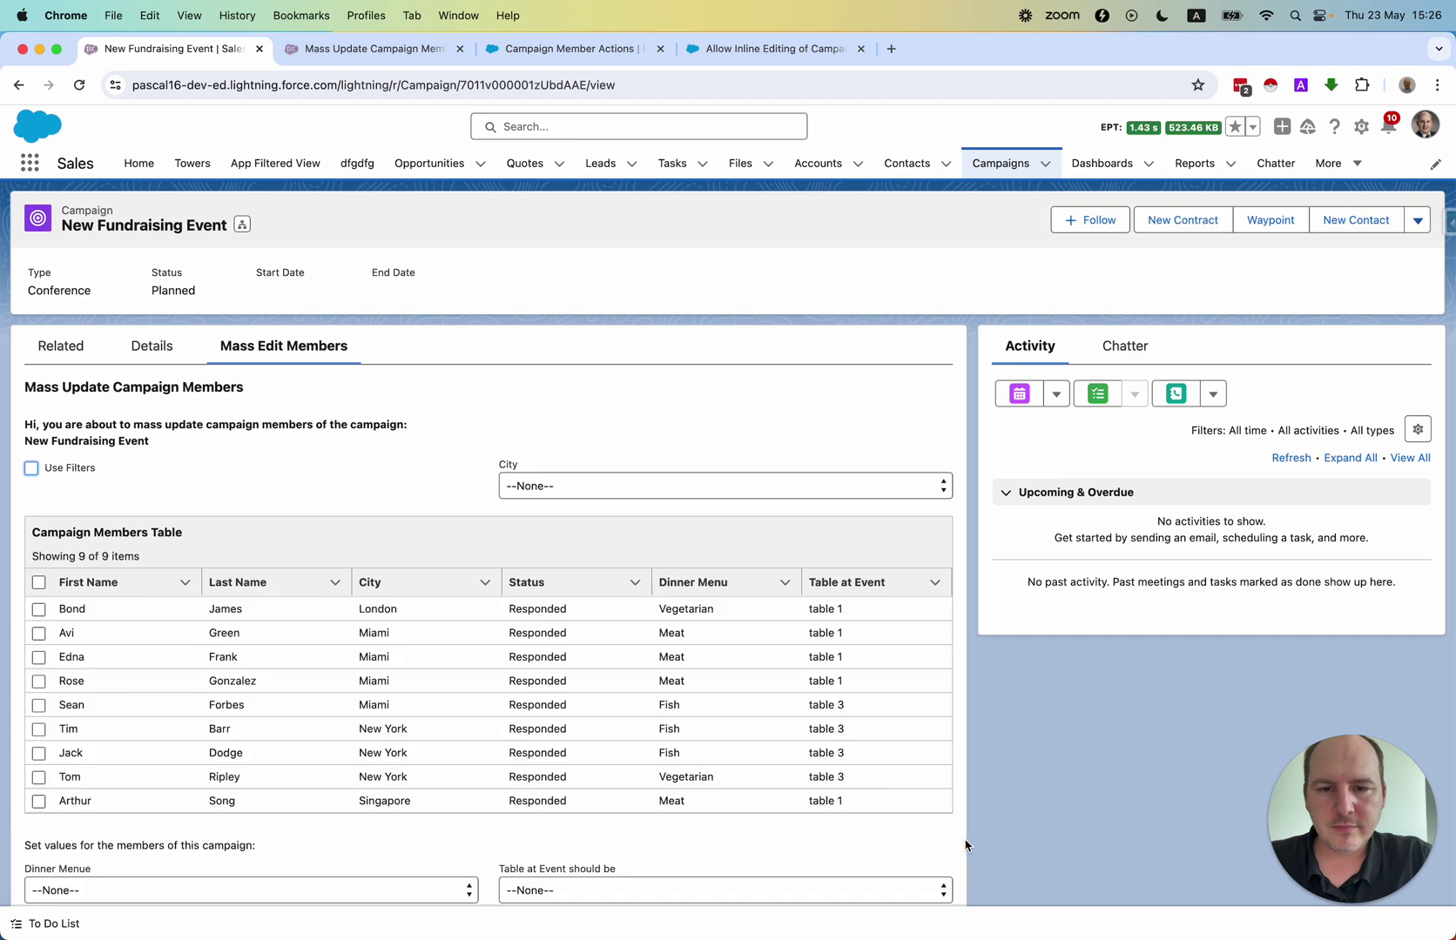
Re-filter to Miami to check the result, then turn filtering off
left_click(31, 468)
left_click(546, 484)
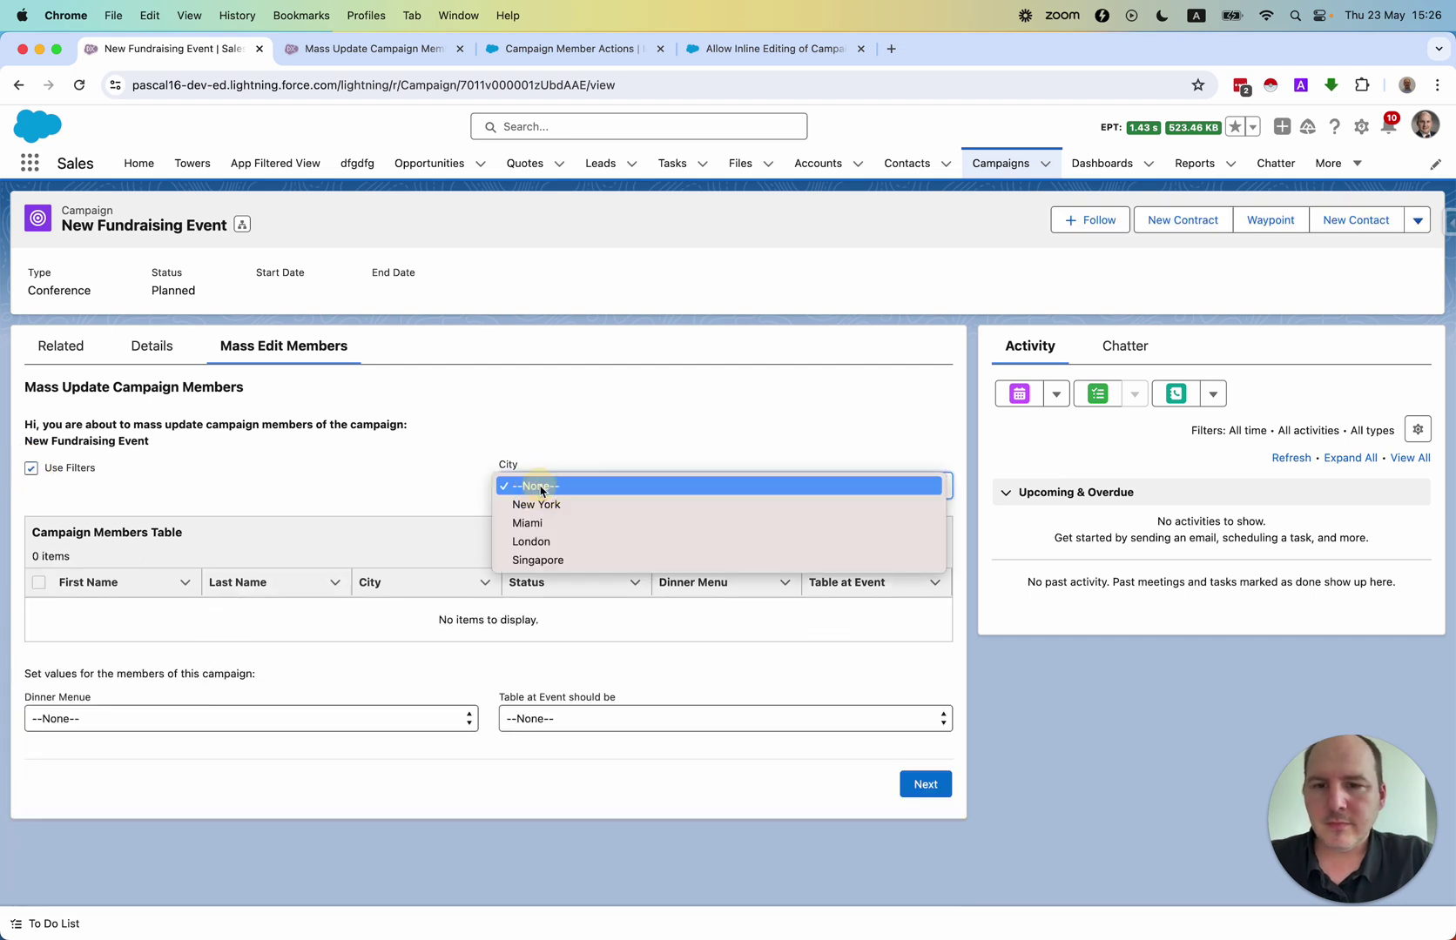
left_click(546, 527)
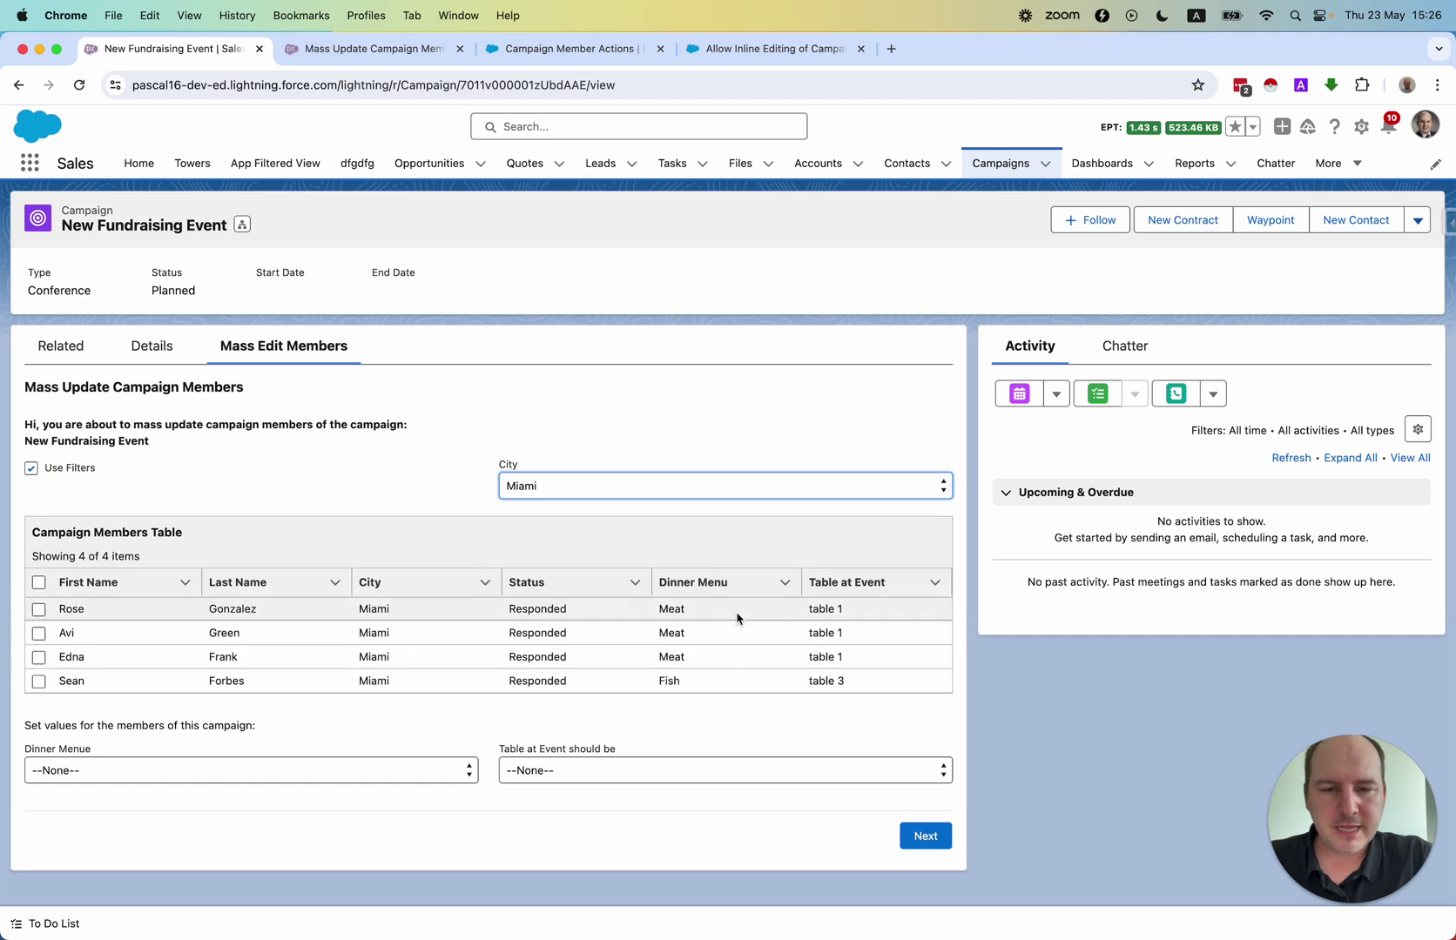
left_click(31, 469)
left_click(534, 489)
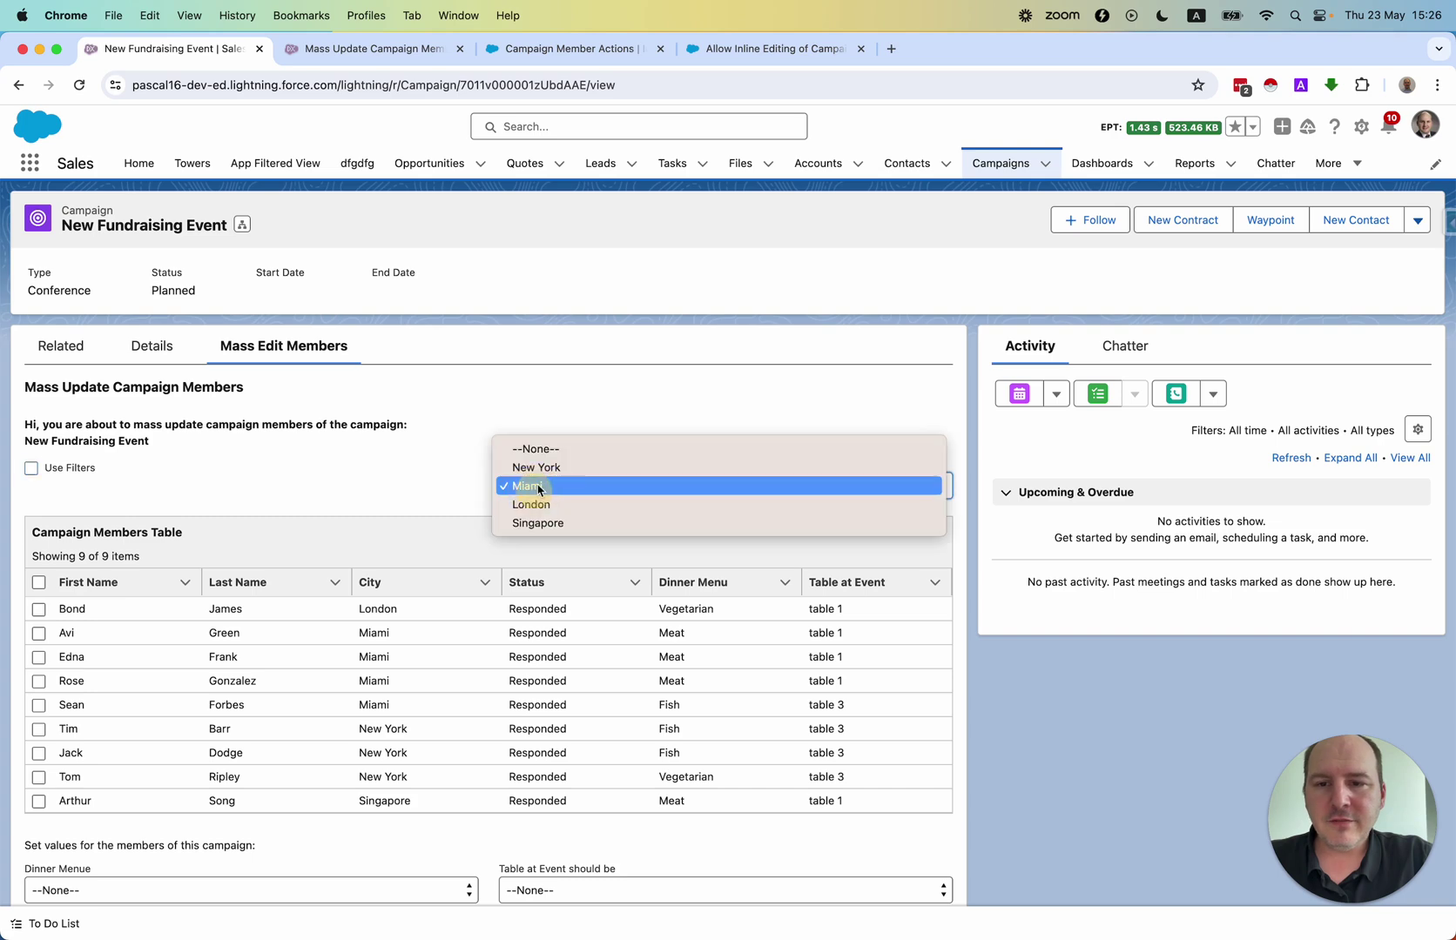
Set the City filter to --None-- and review all nine members' table assignments
left_click(542, 450)
scroll(457, 422, "down", 2)
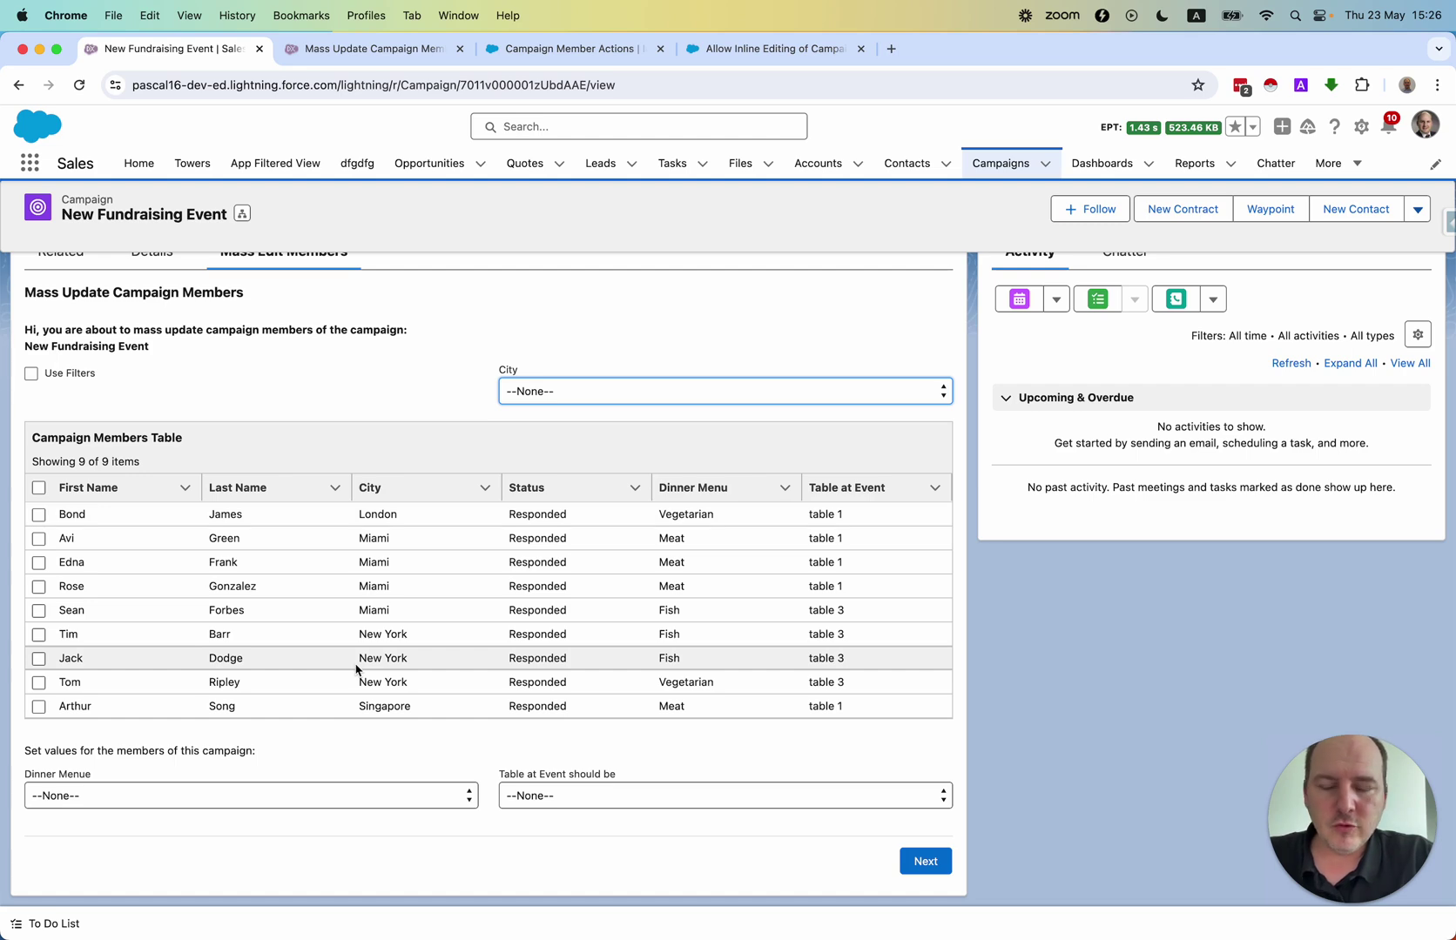
scroll(353, 661, "up", 2)
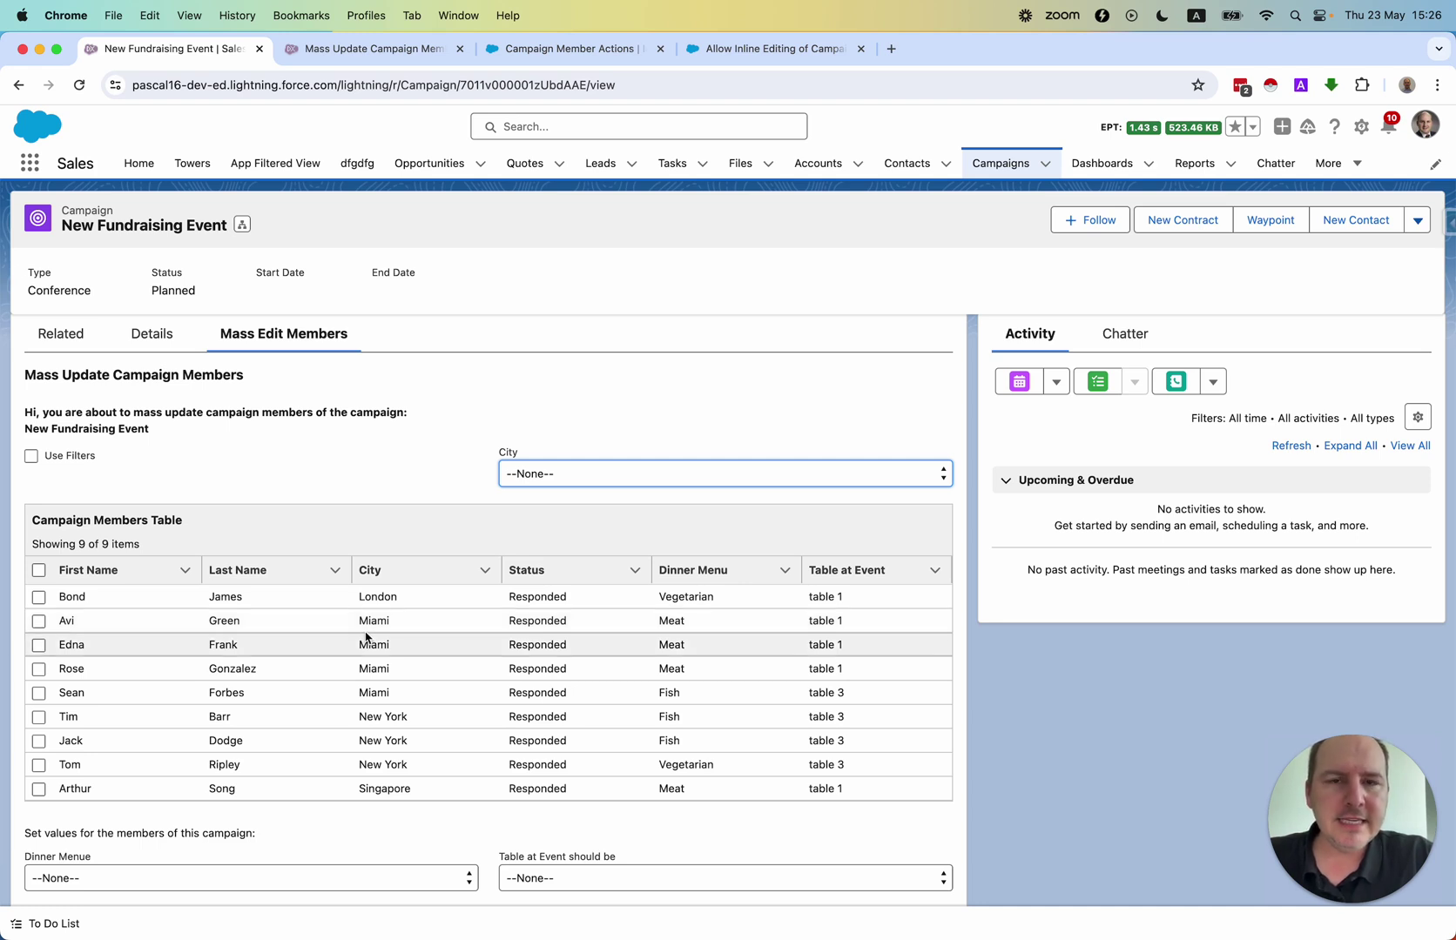
Open the IntroScreen of the Mass Update Campaign Members V17 flow in Flow Builder
left_click(366, 49)
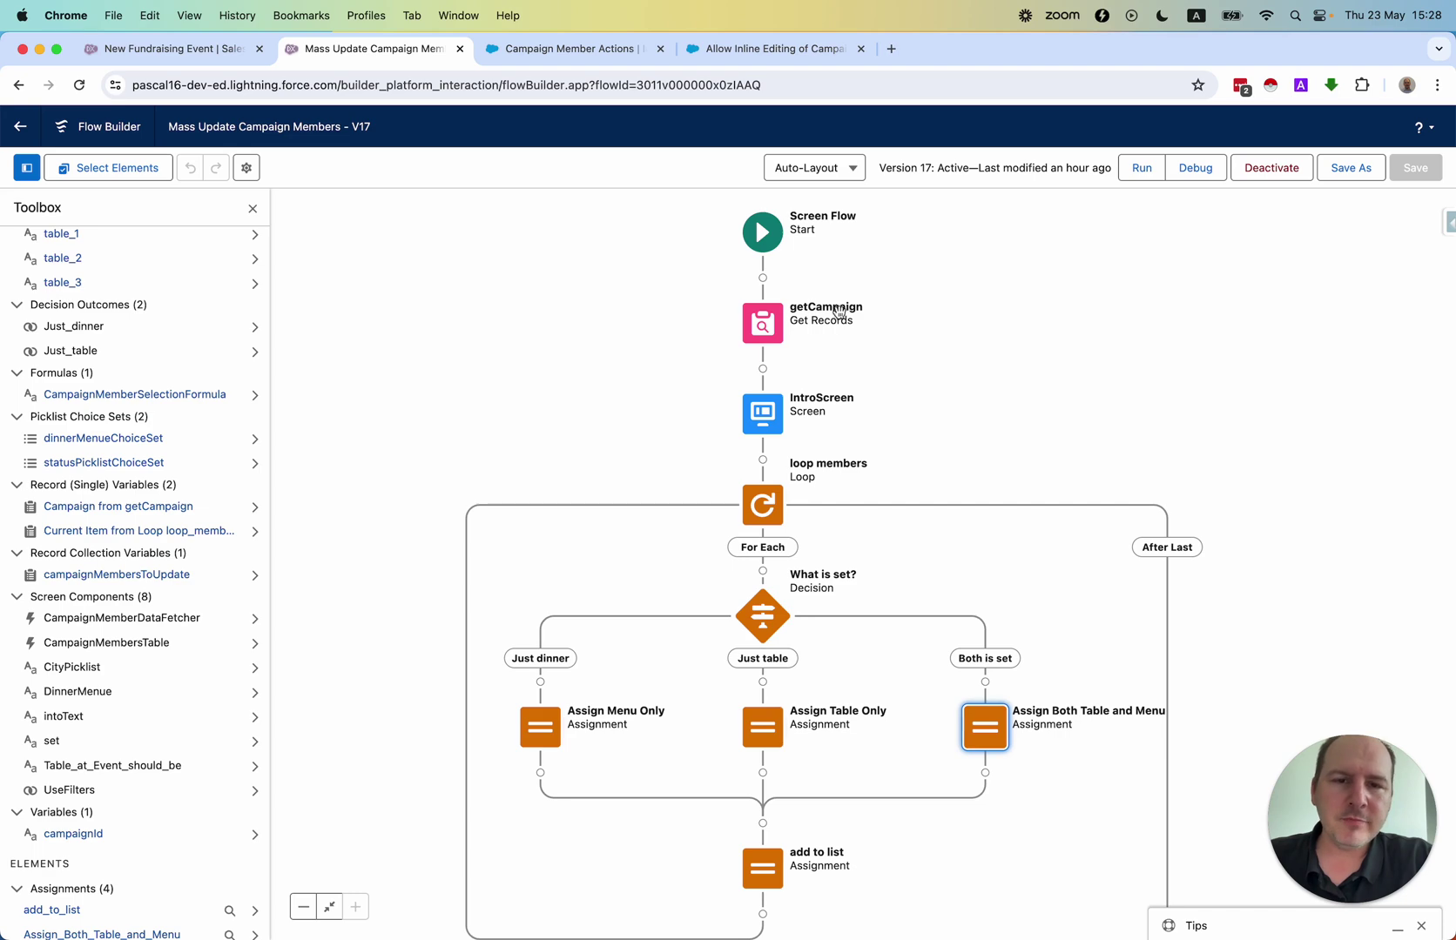
double_click(766, 415)
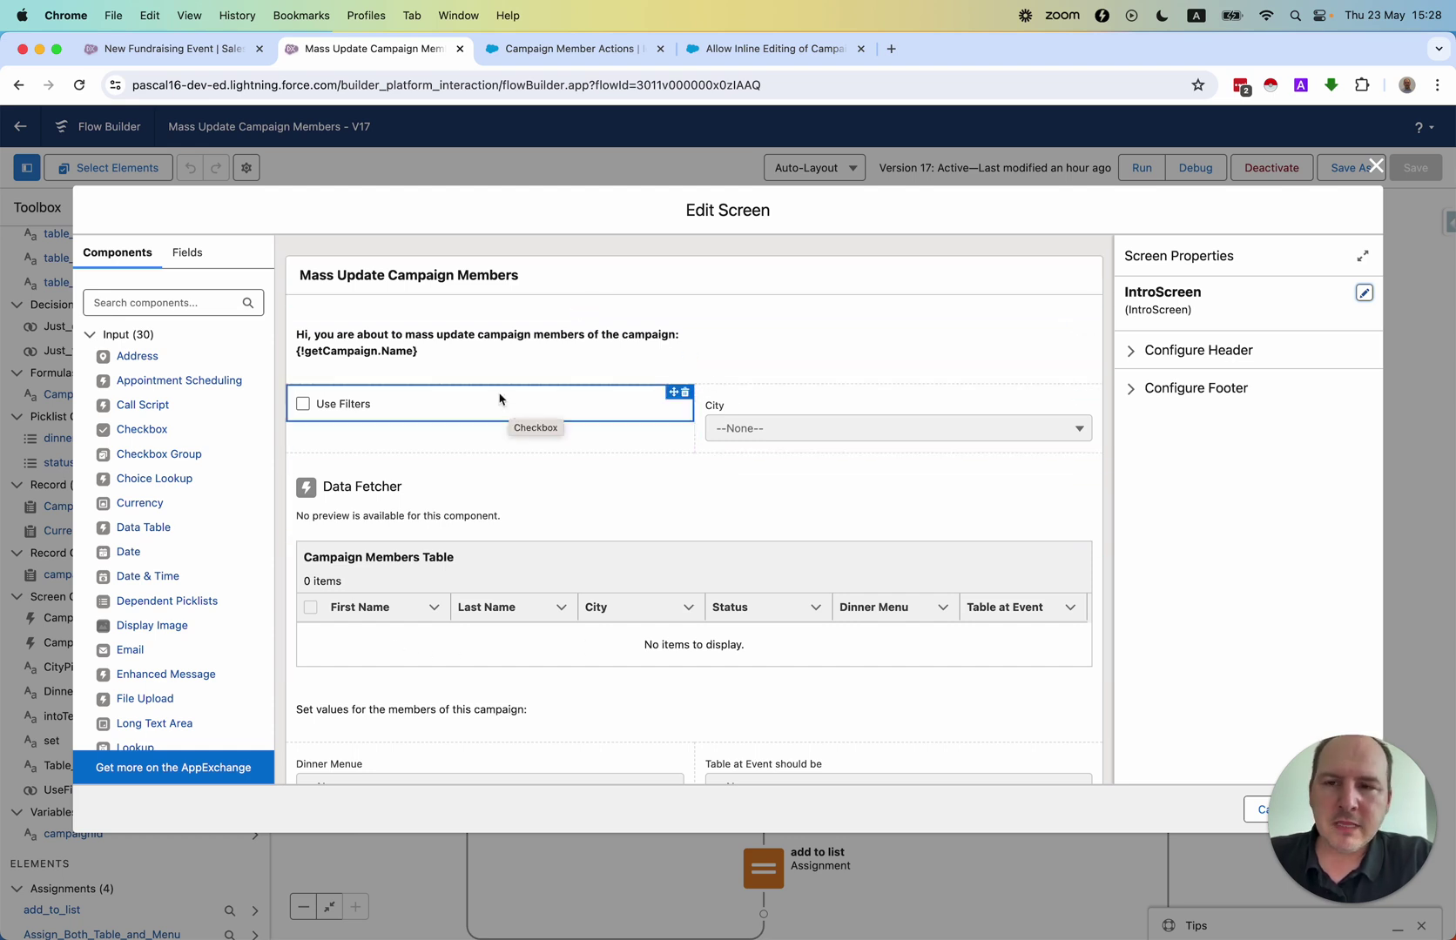
Inspect the intro Display Text, Use Filters checkbox, City picklist and Data Fetcher components
left_click(379, 355)
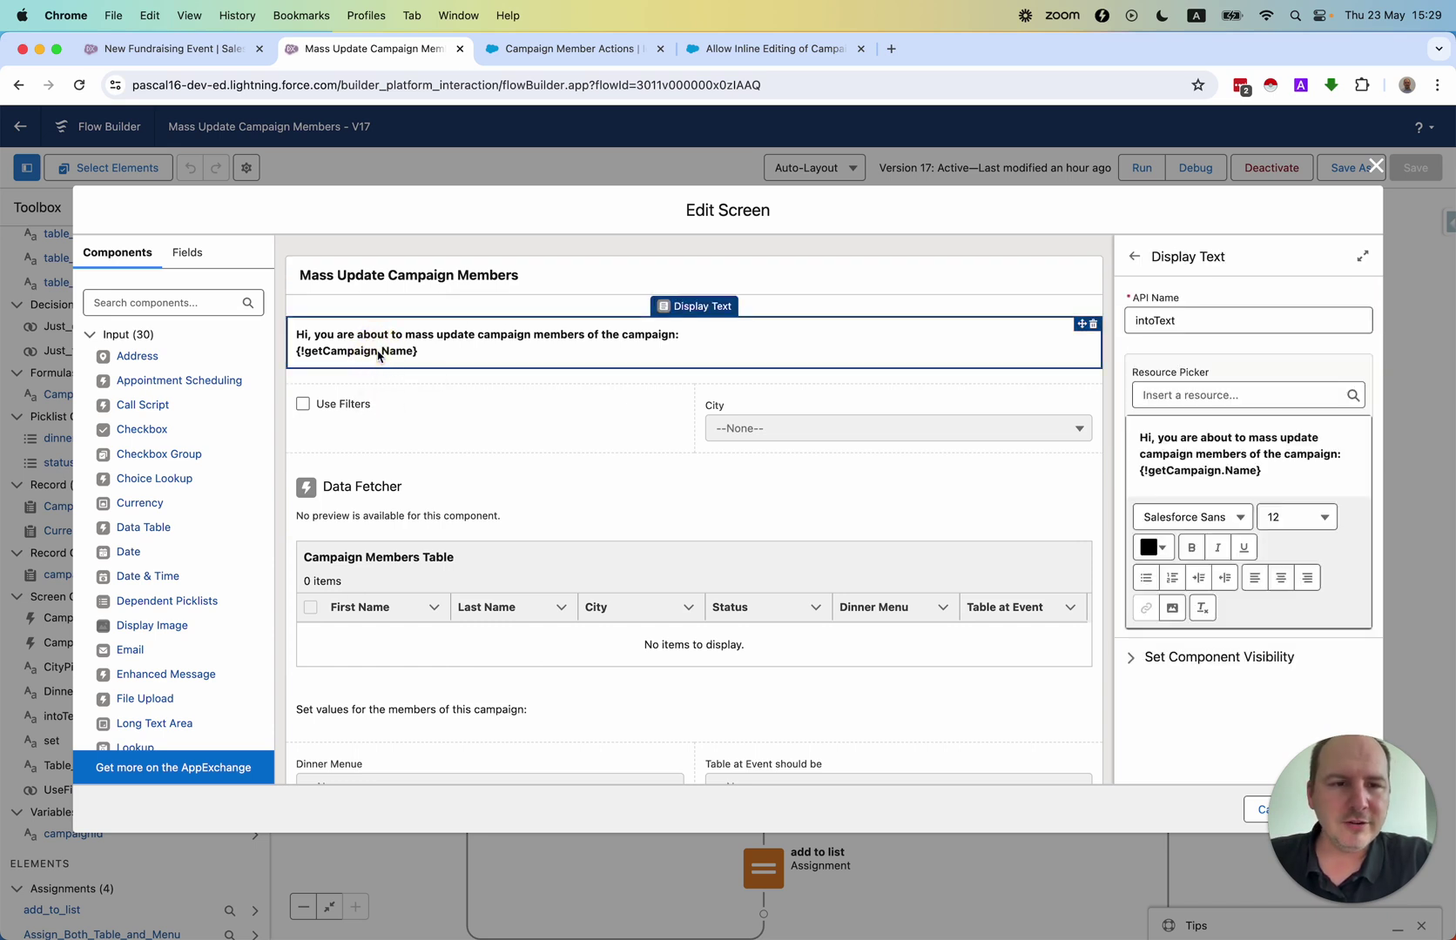
left_click(373, 406)
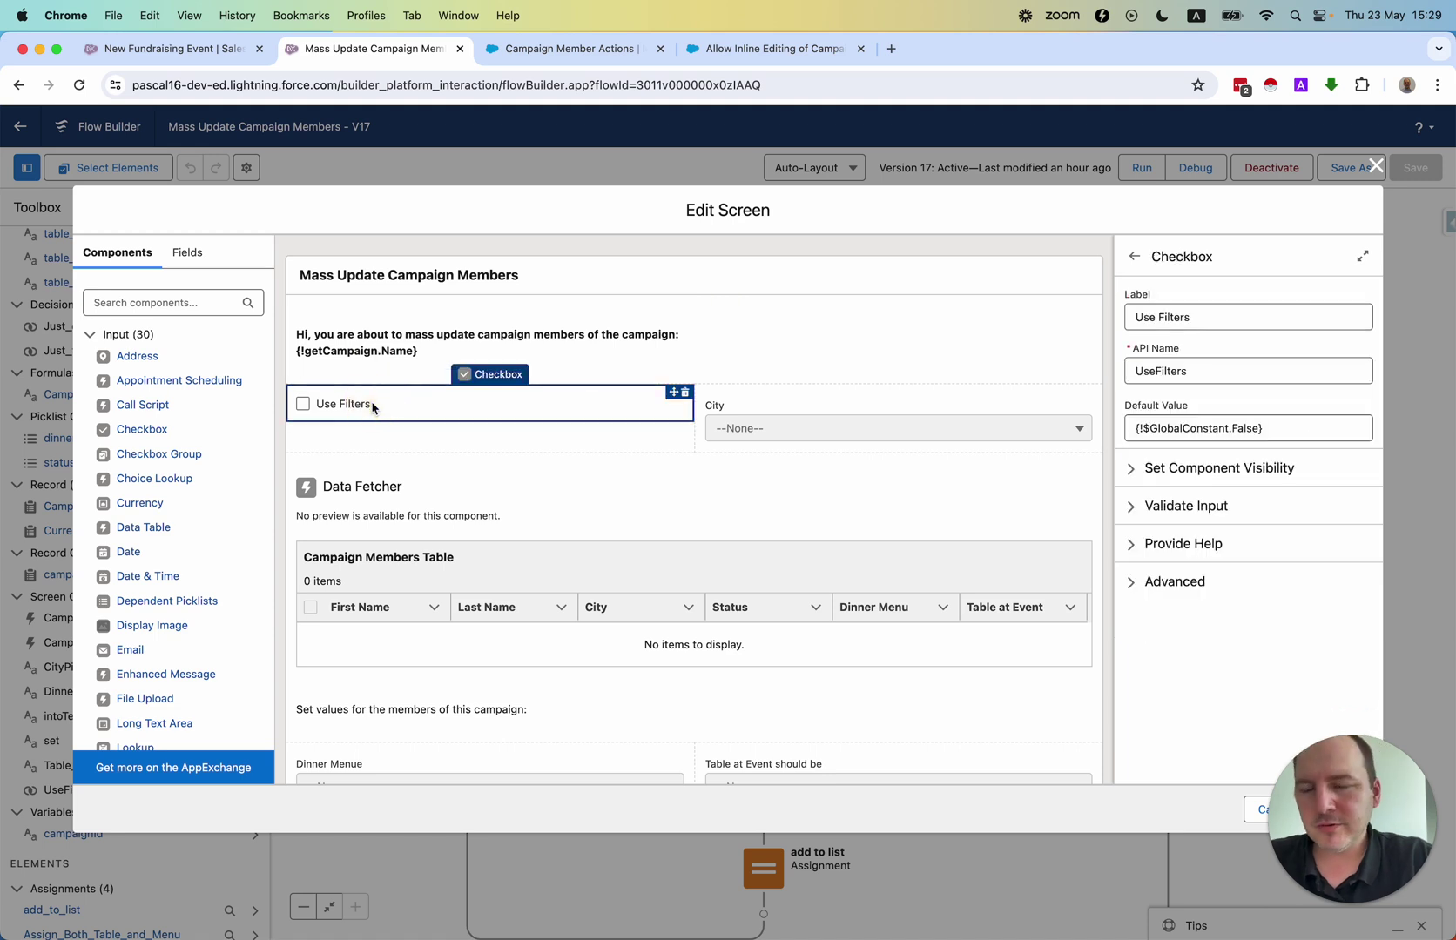
left_click(768, 444)
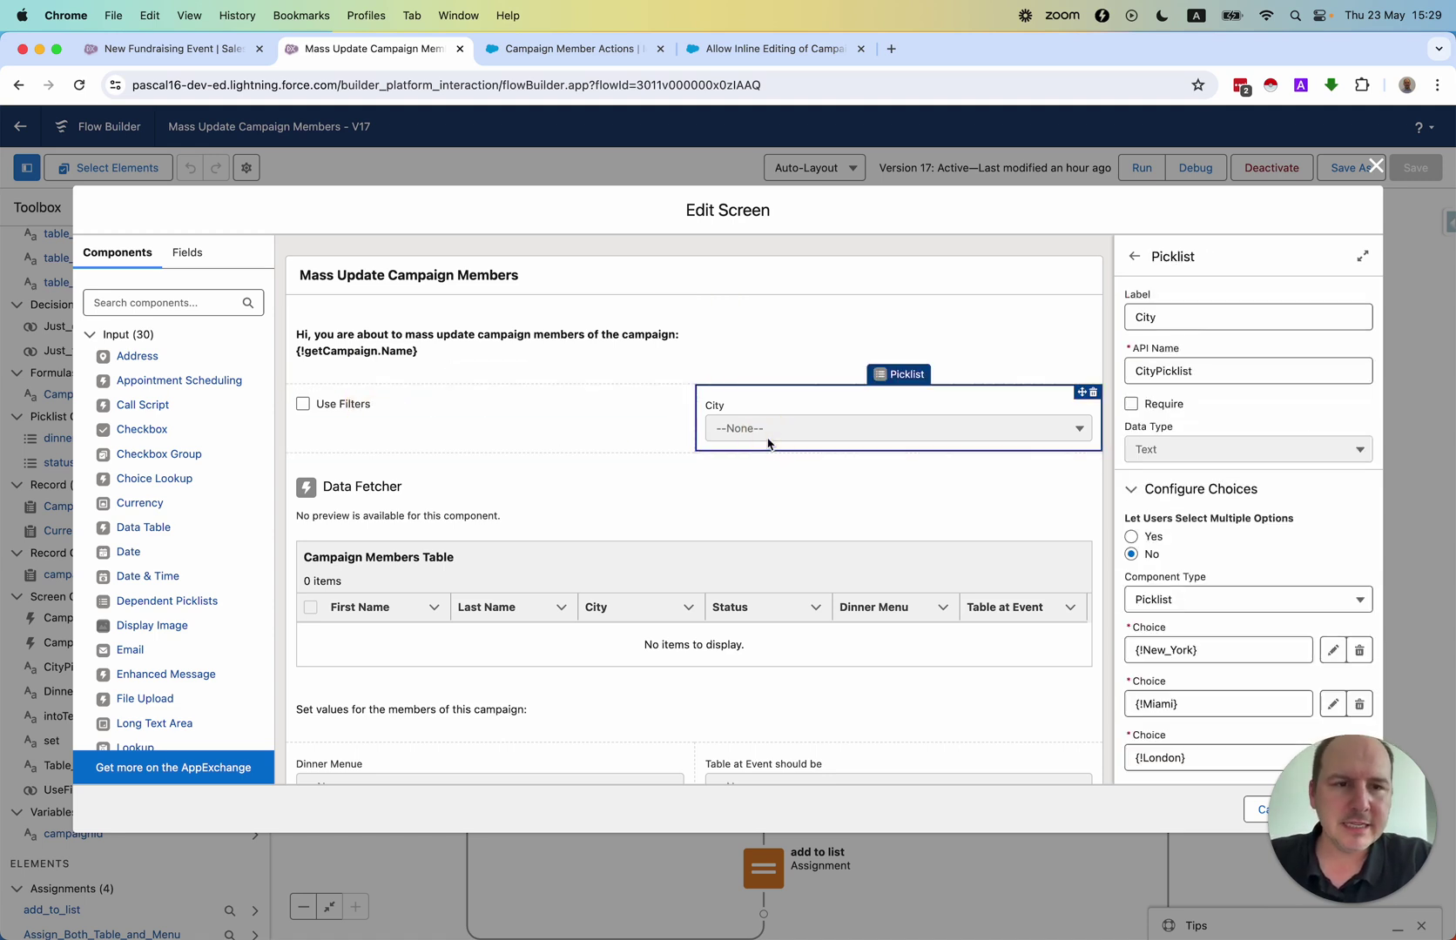
left_click(435, 495)
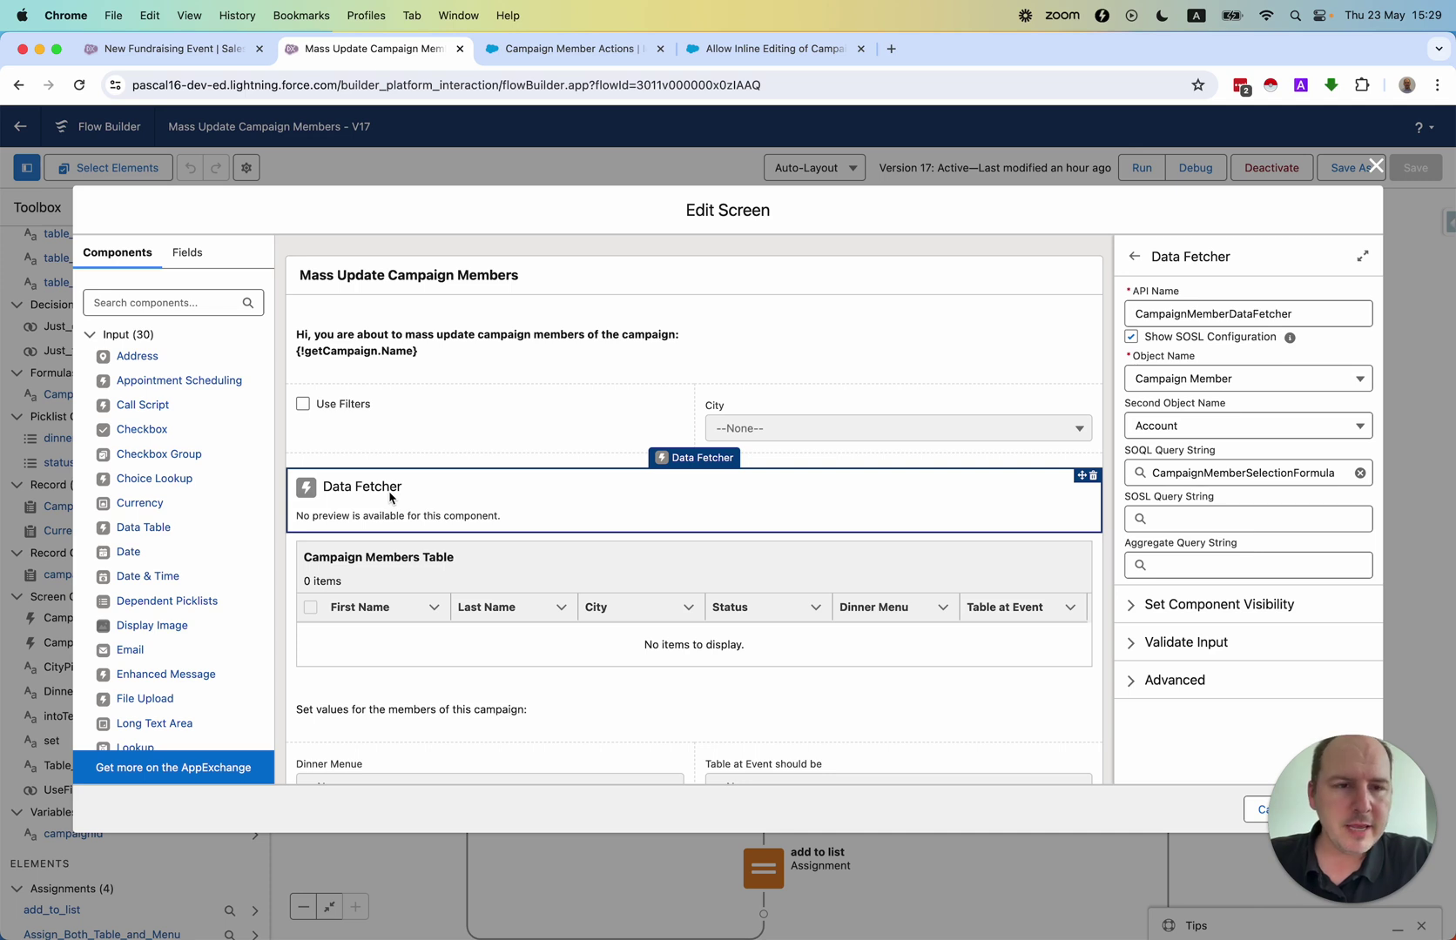
Highlight the Data Fetcher's API name, CampaignMemberDataFetcher
left_click(1236, 310)
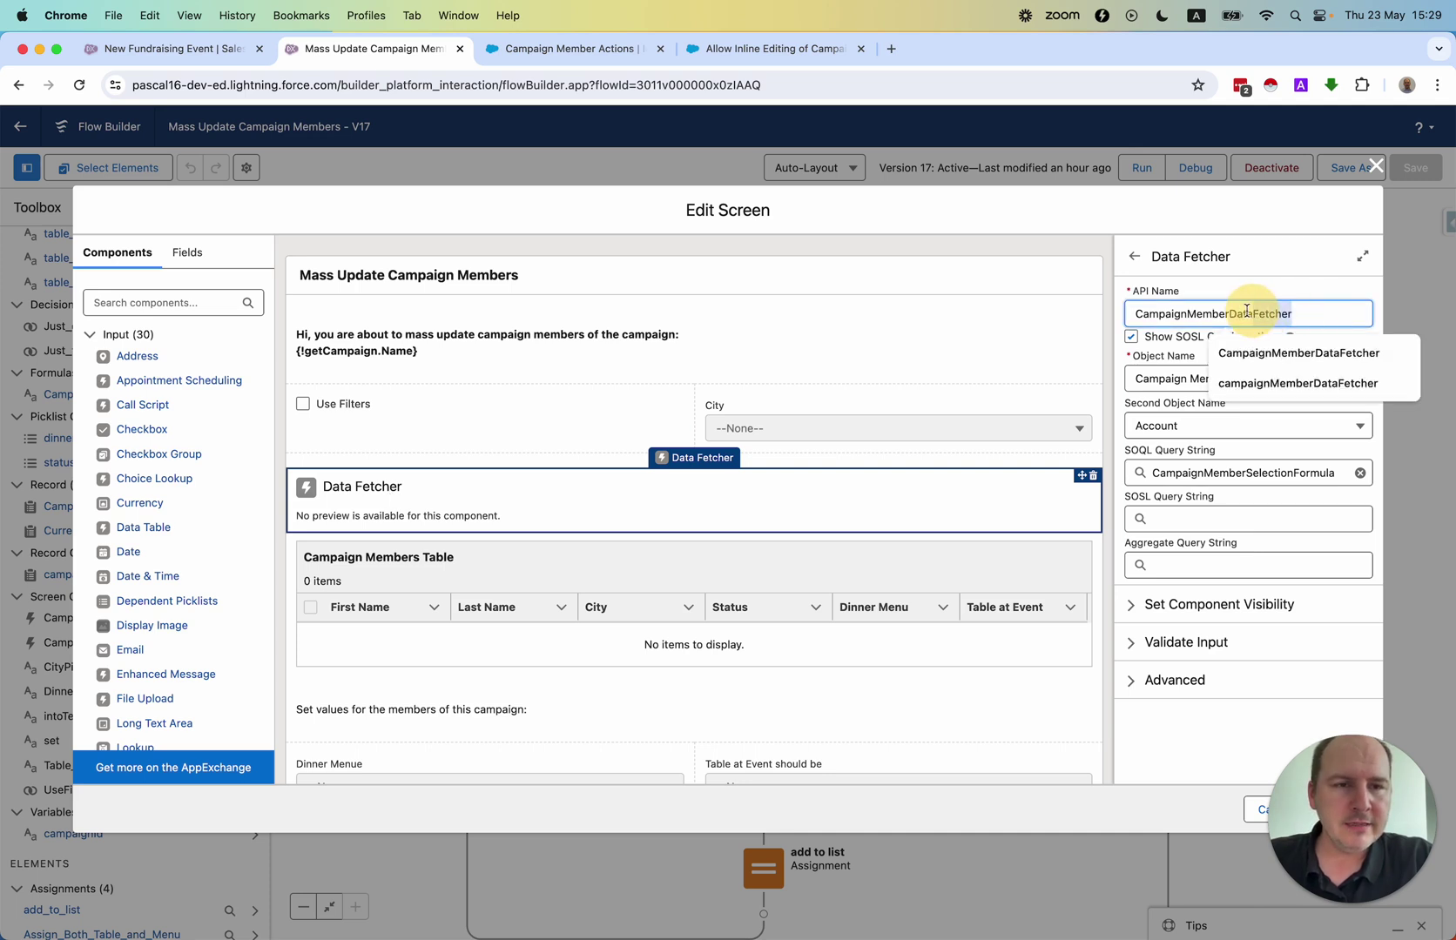
left_click_drag(1236, 311, 1133, 312)
left_click(1309, 287)
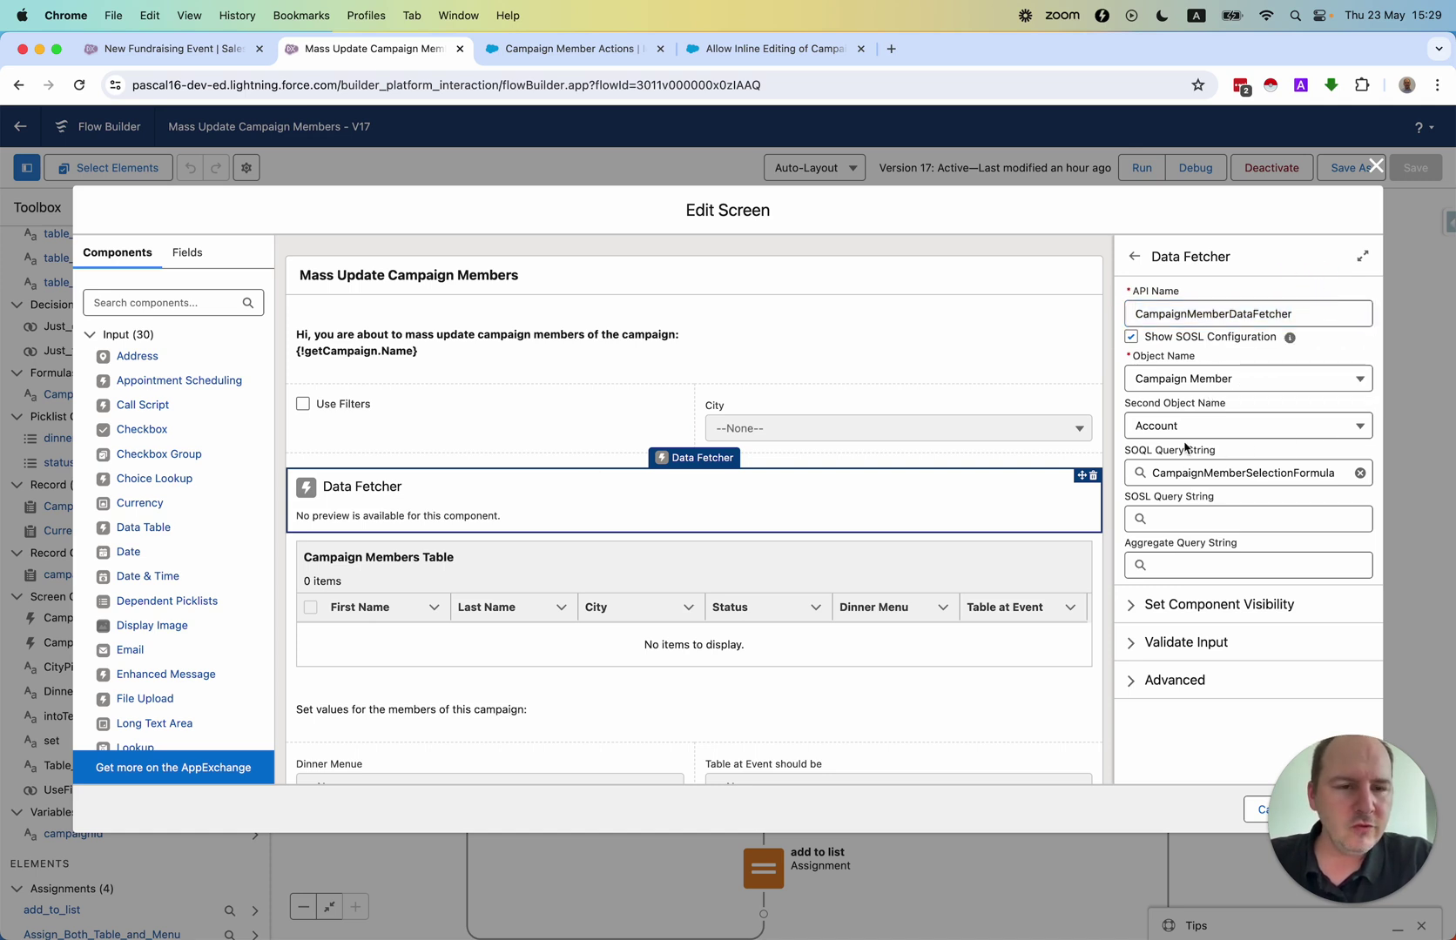
Highlight the CampaignMemberSelectionFormula query string, then show the Campaign Members Table's settings
left_click(1153, 475)
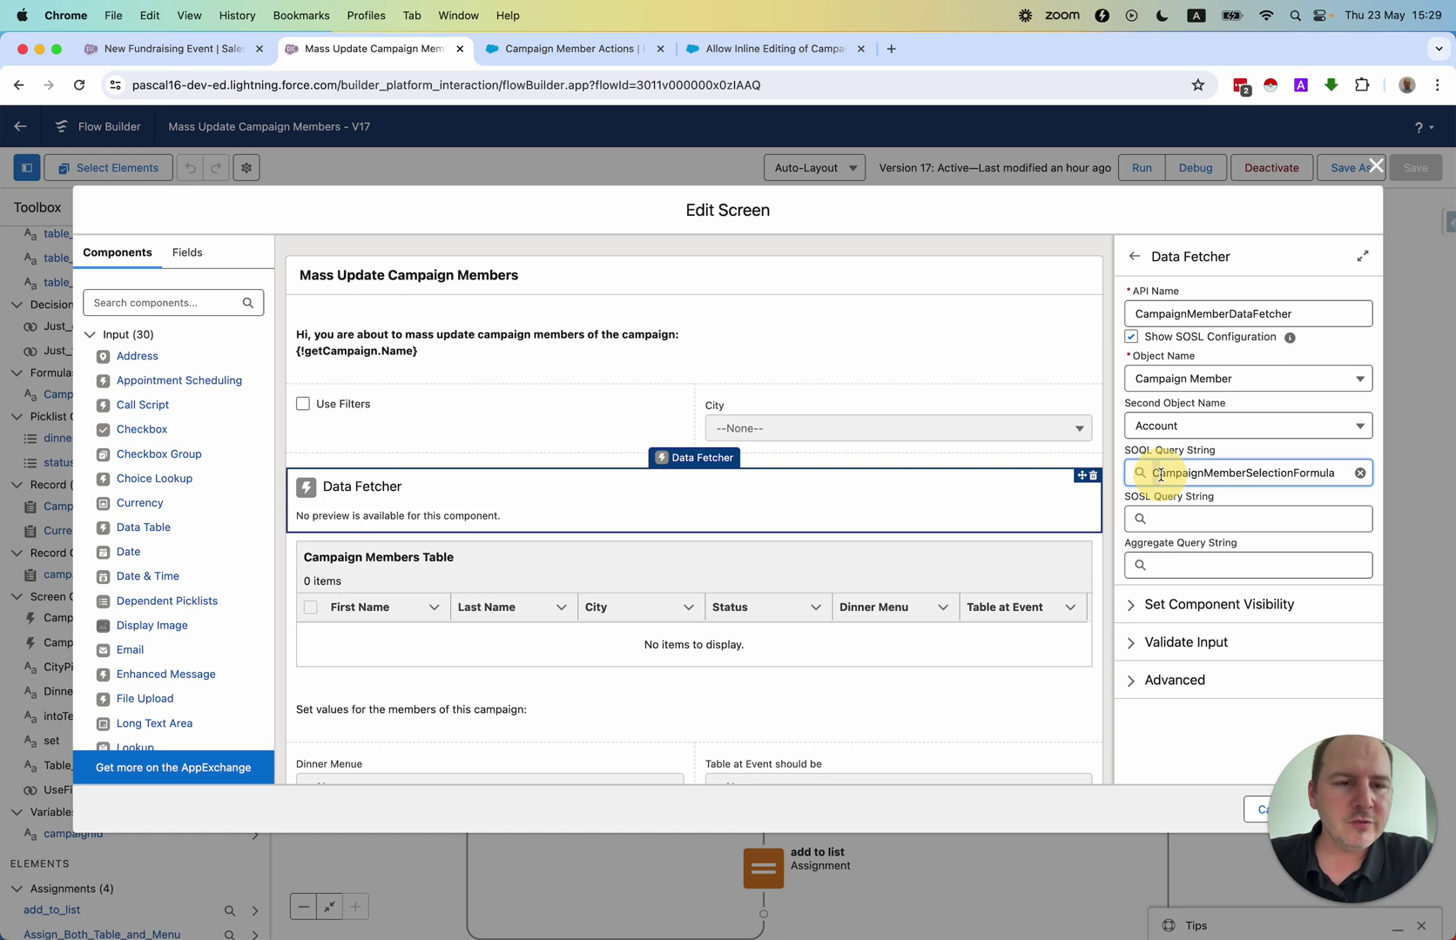
left_click_drag(1161, 475, 1345, 475)
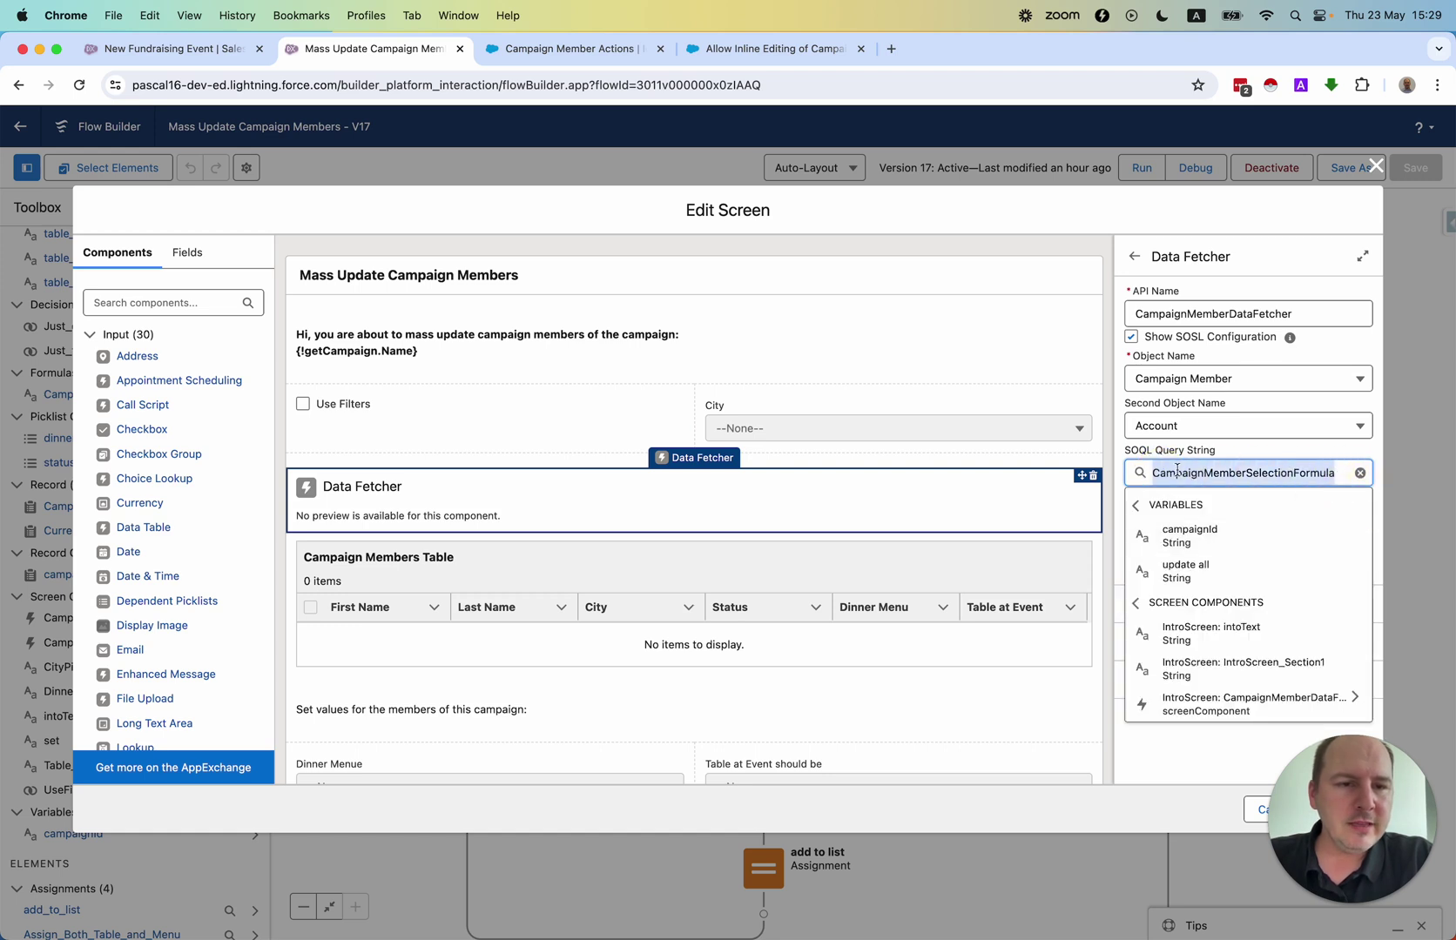
left_click(1258, 471)
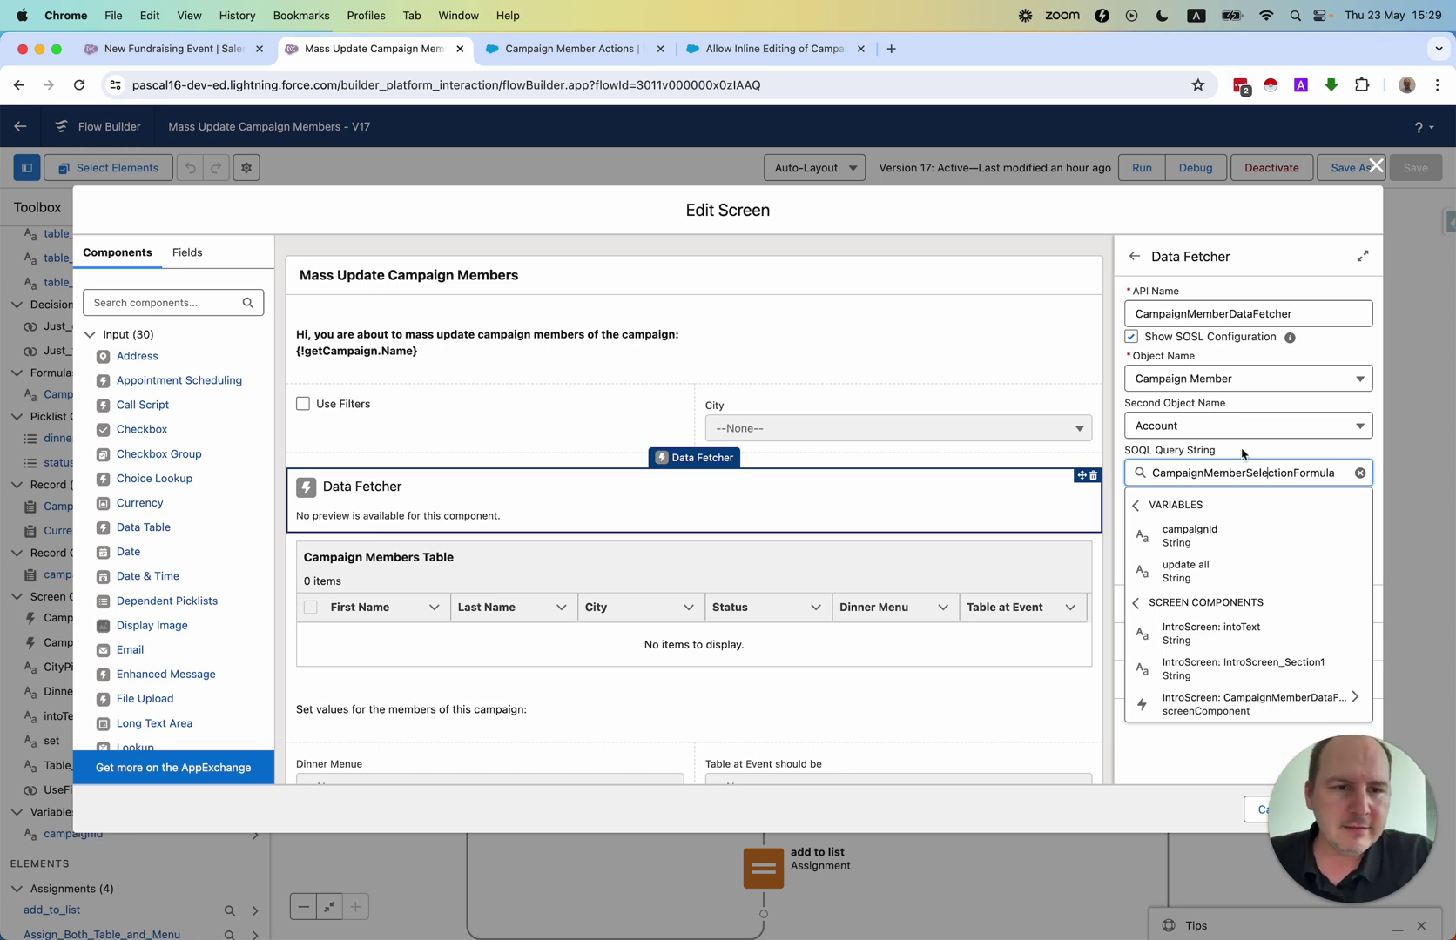
left_click(1244, 454)
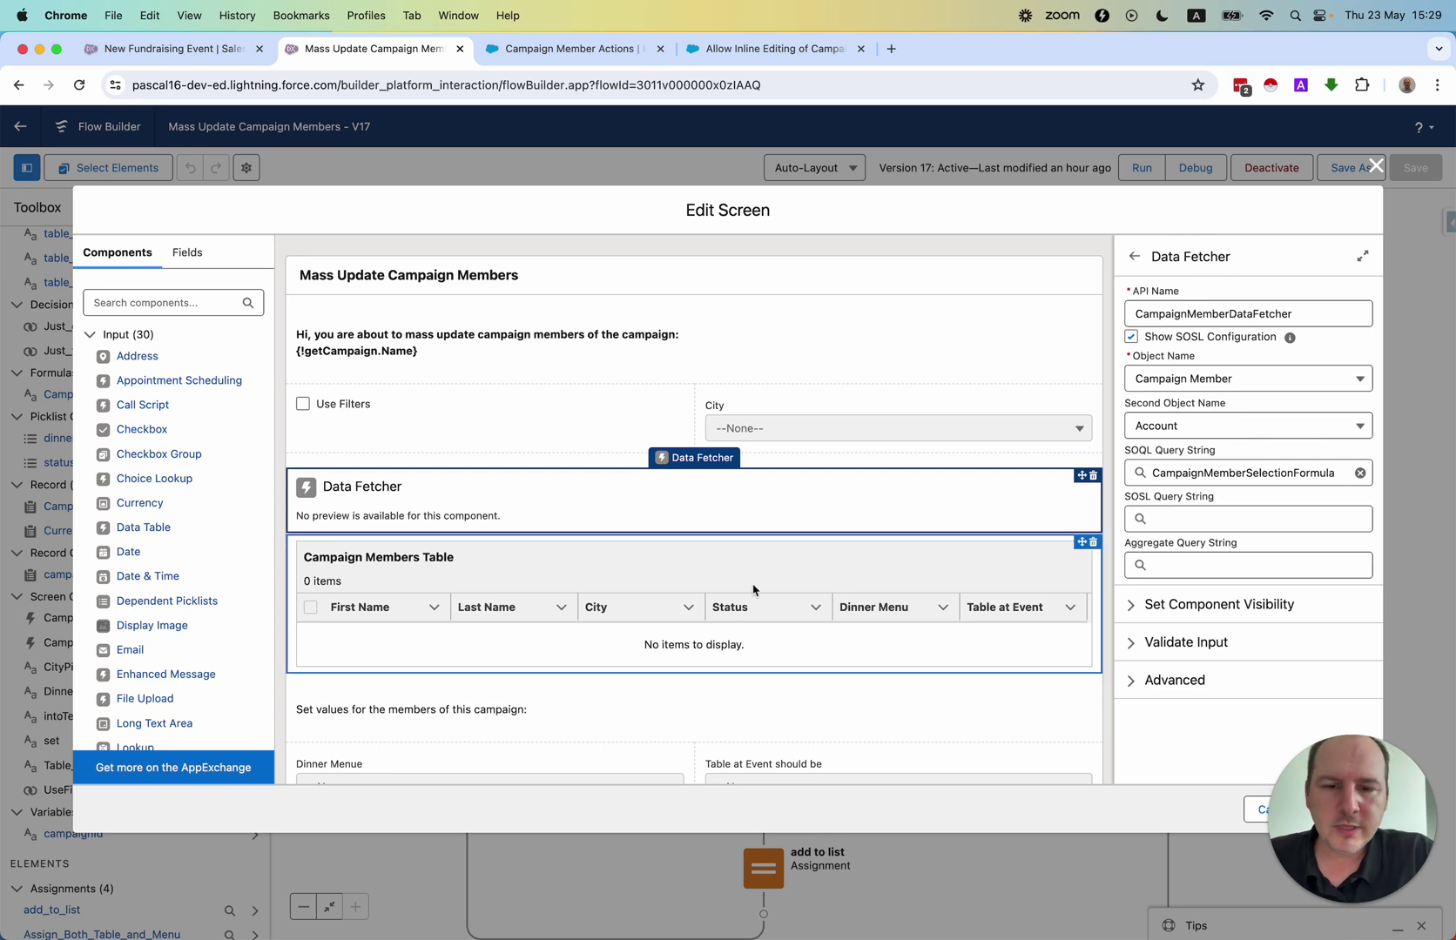
left_click(684, 567)
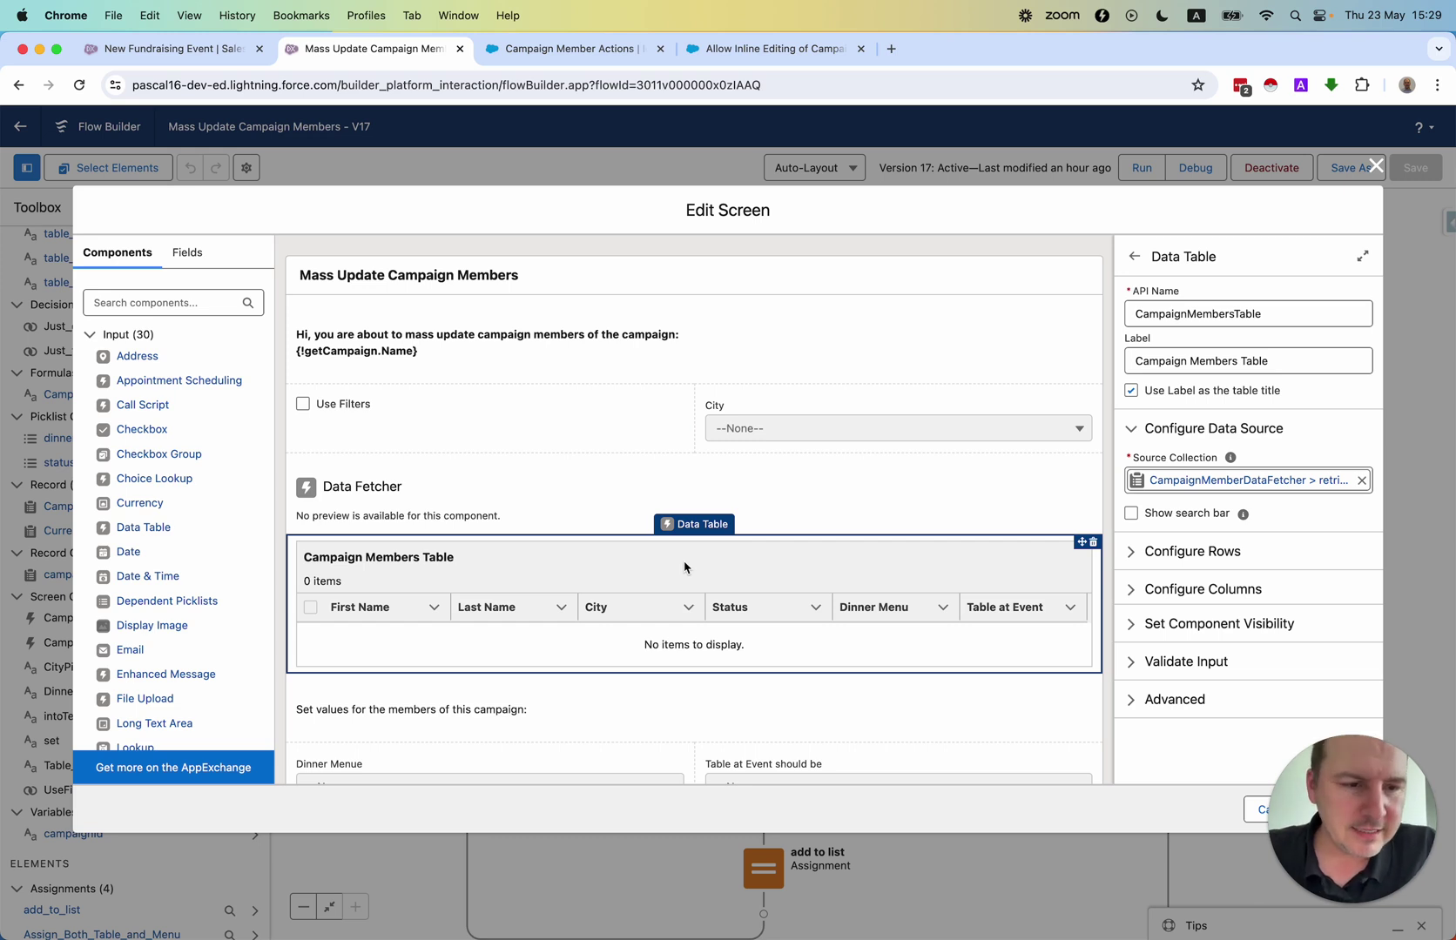
Search the component library for 'data' and place a Data Table component on the screen
left_click(149, 302)
type("data")
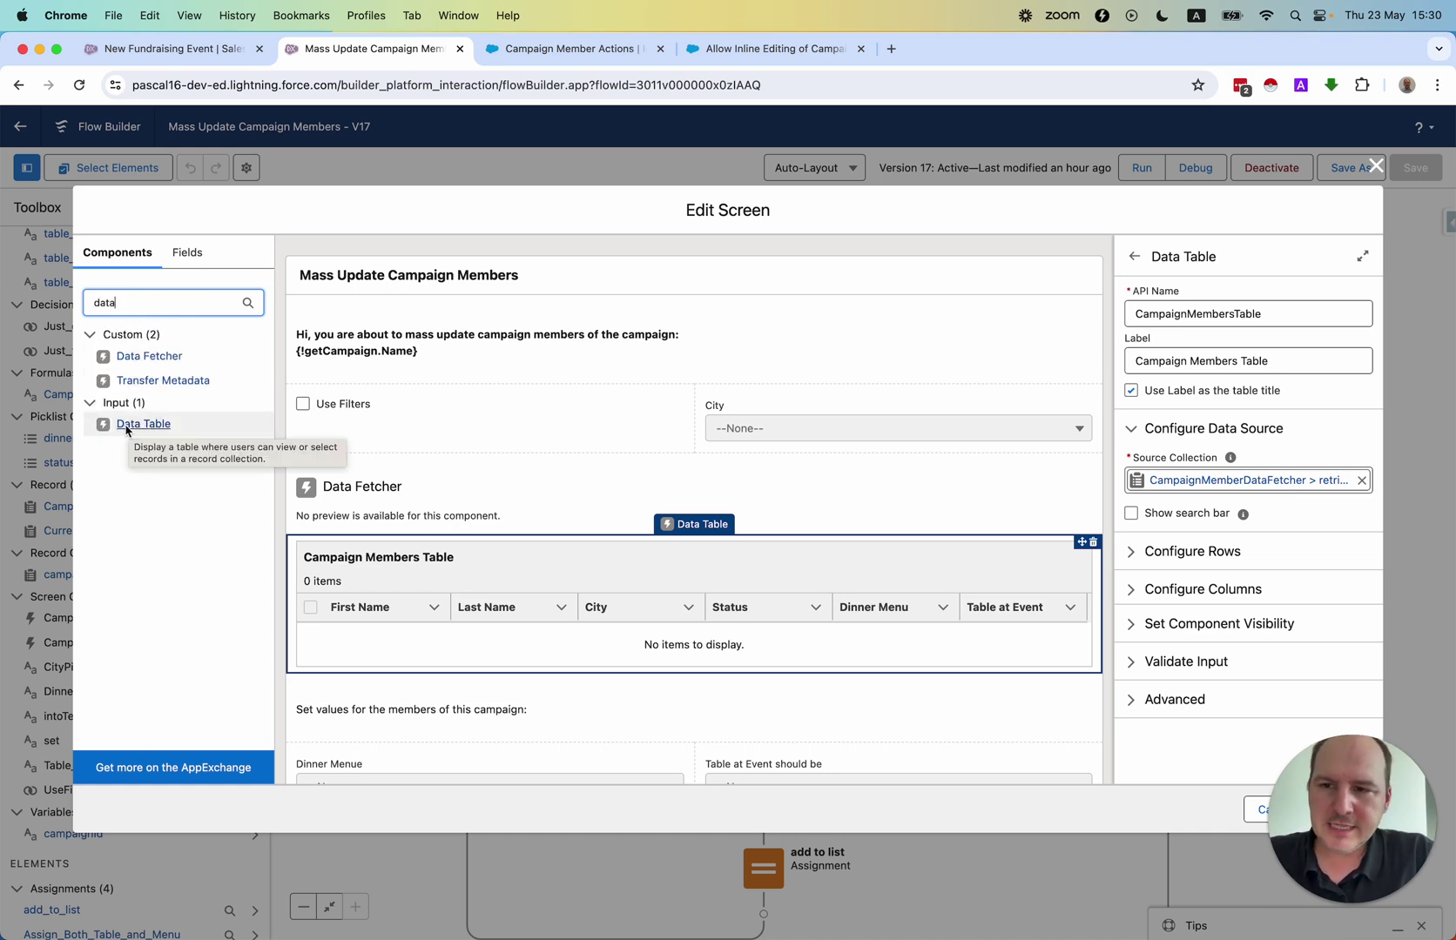
left_click_drag(139, 428, 499, 576)
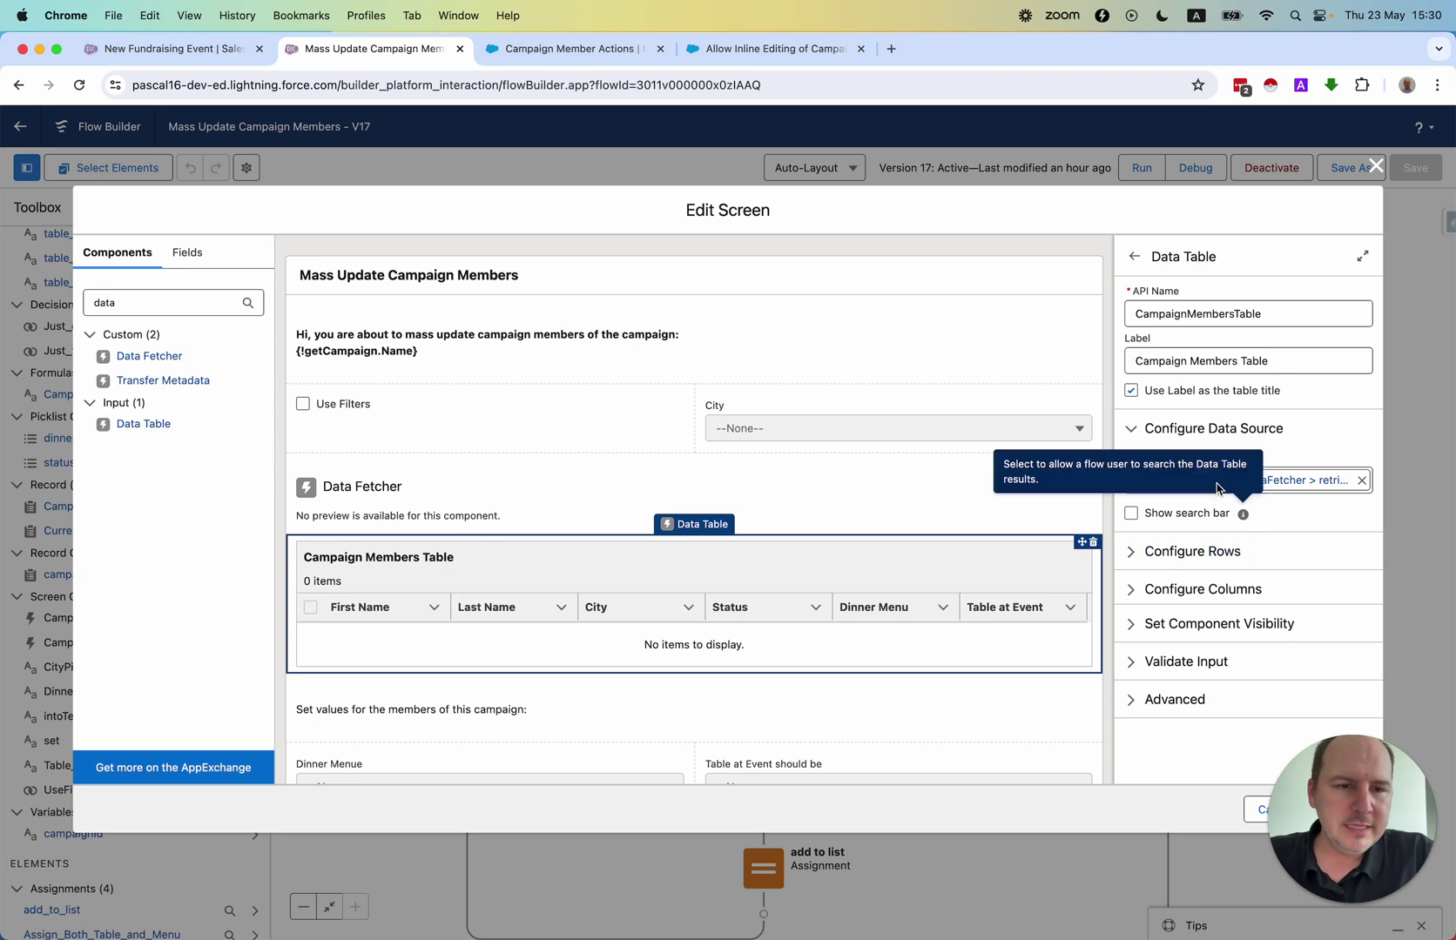
Reveal the table's full source collection and compare it with the Data Fetcher component
left_click(1248, 481)
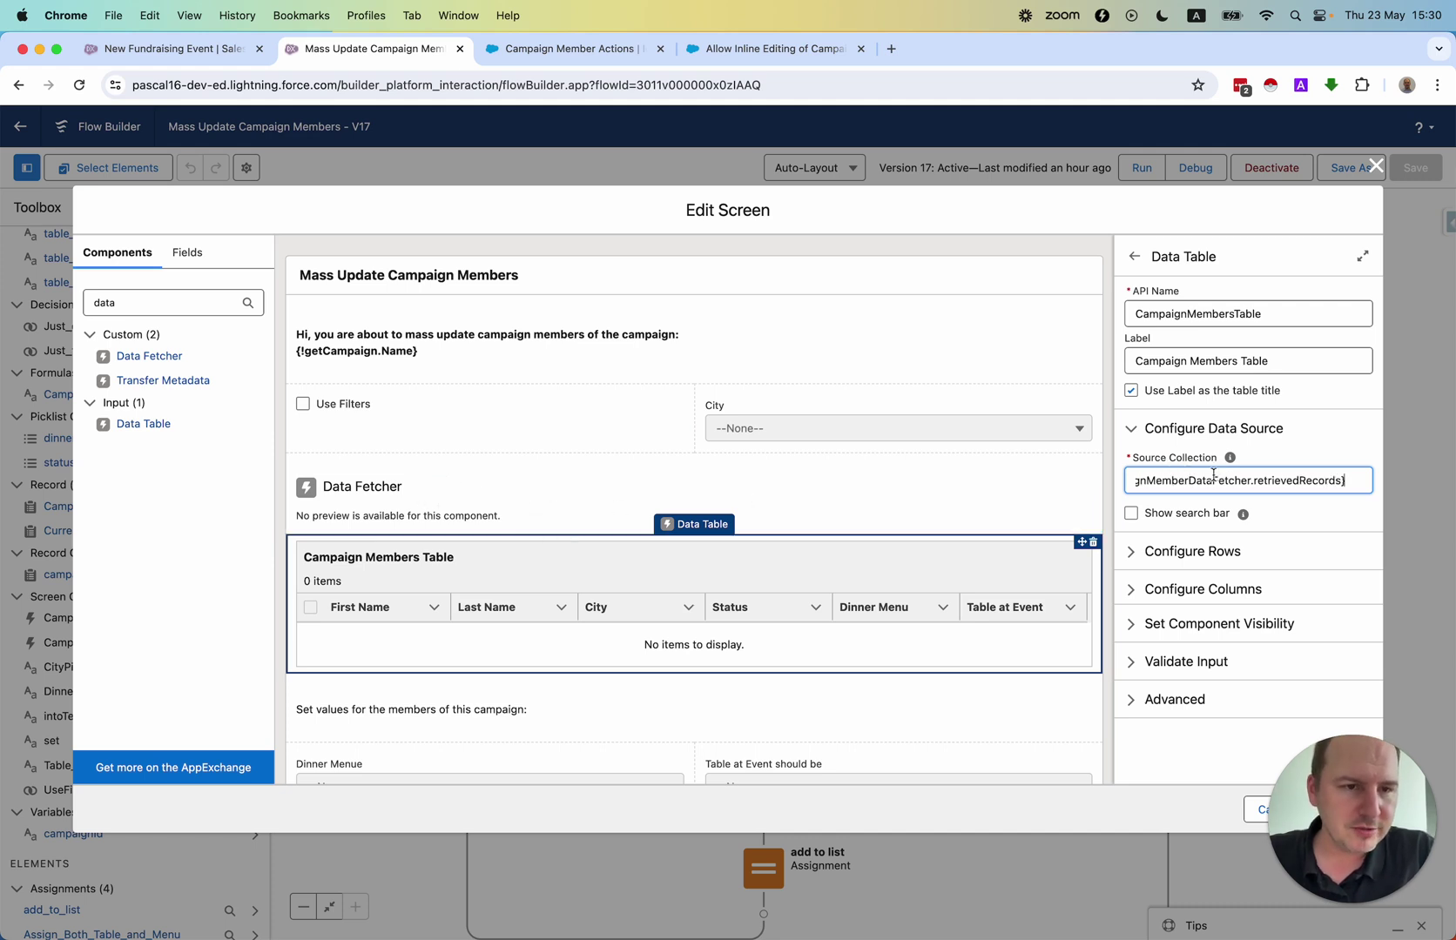
left_click(437, 488)
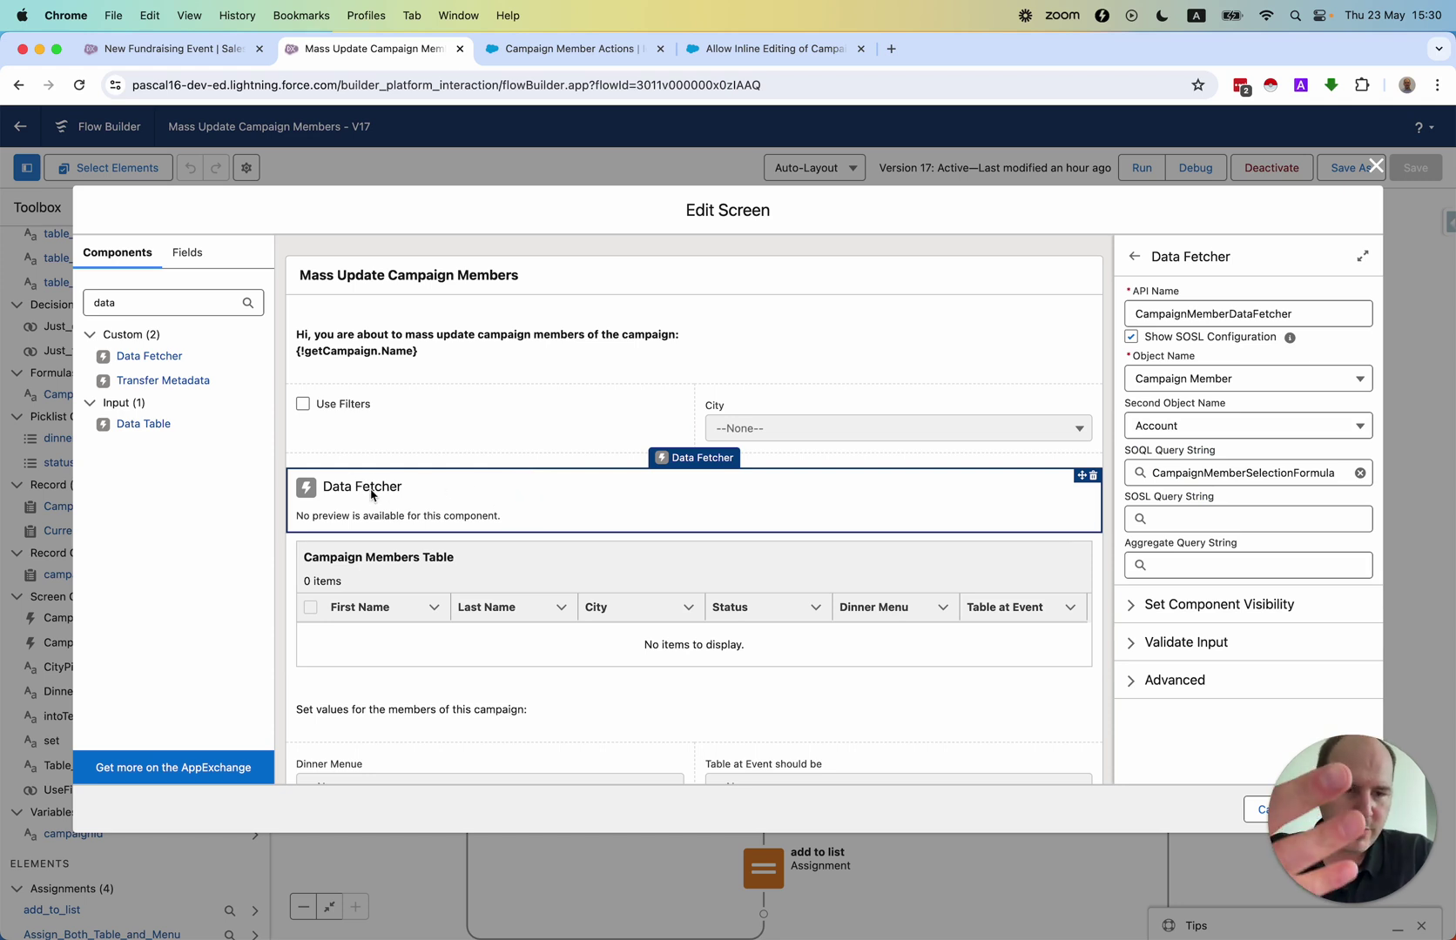
left_click(413, 549)
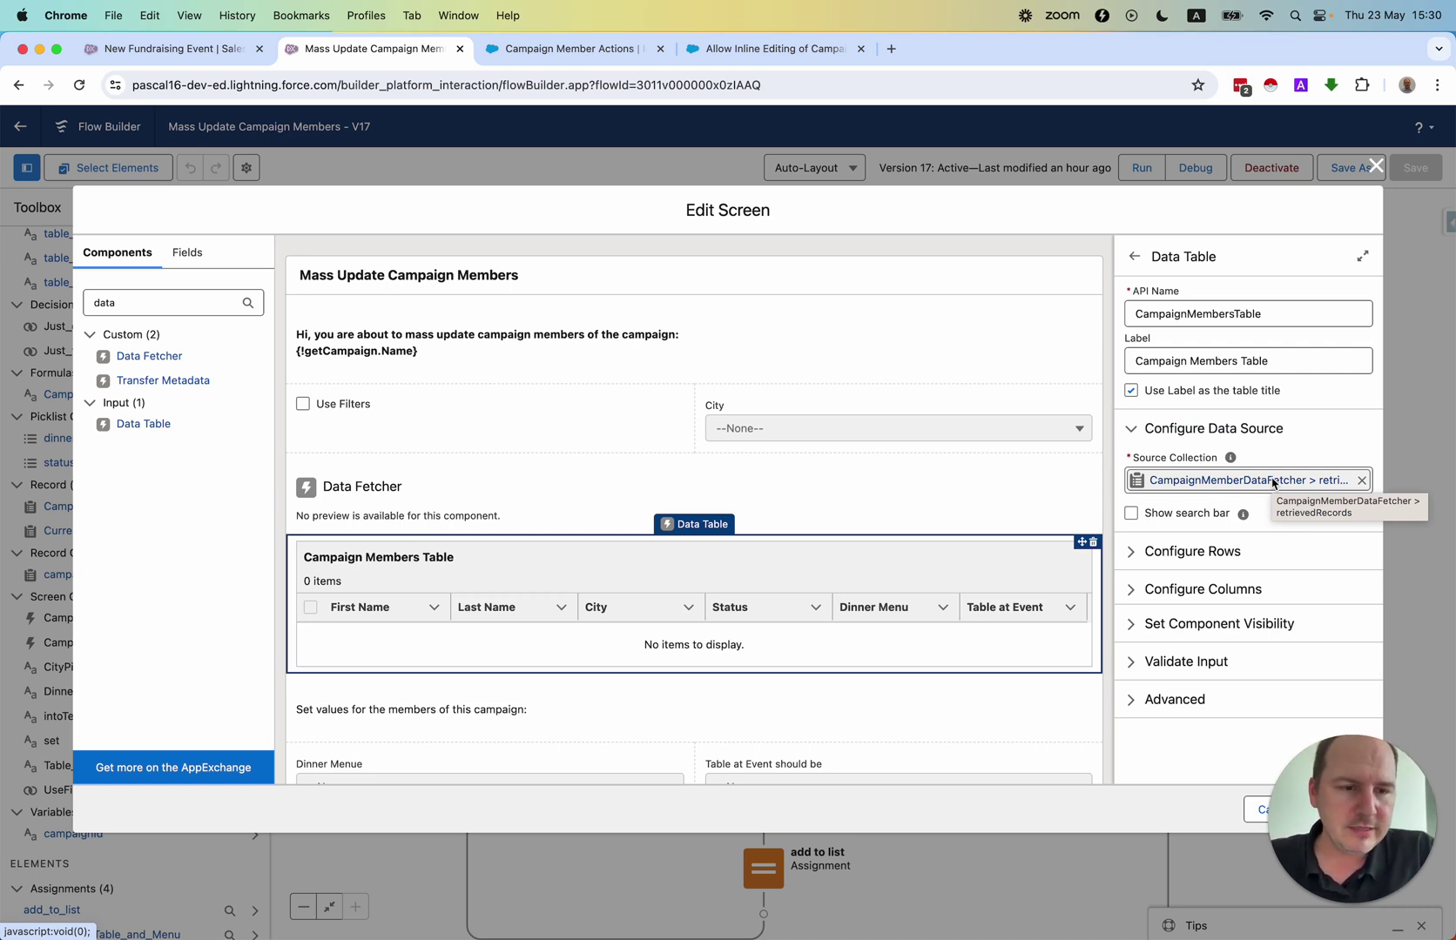
View the Dinner Menue and Table at Event should be picklists, with choices table_1 to table_3
scroll(795, 455, "down", 2)
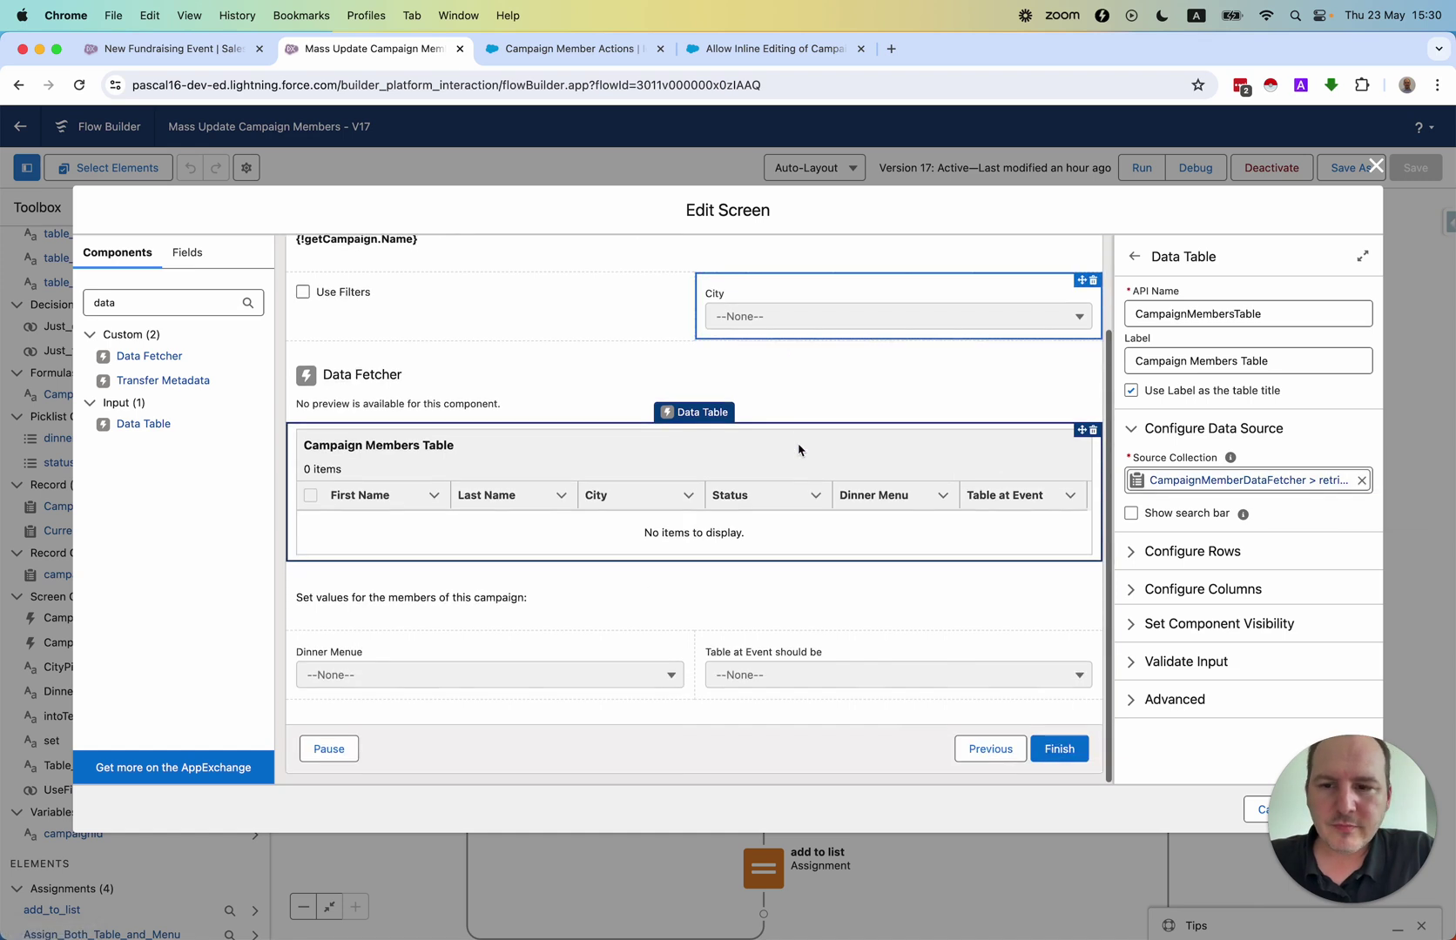
left_click(554, 648)
left_click(801, 658)
left_click(631, 656)
left_click(789, 650)
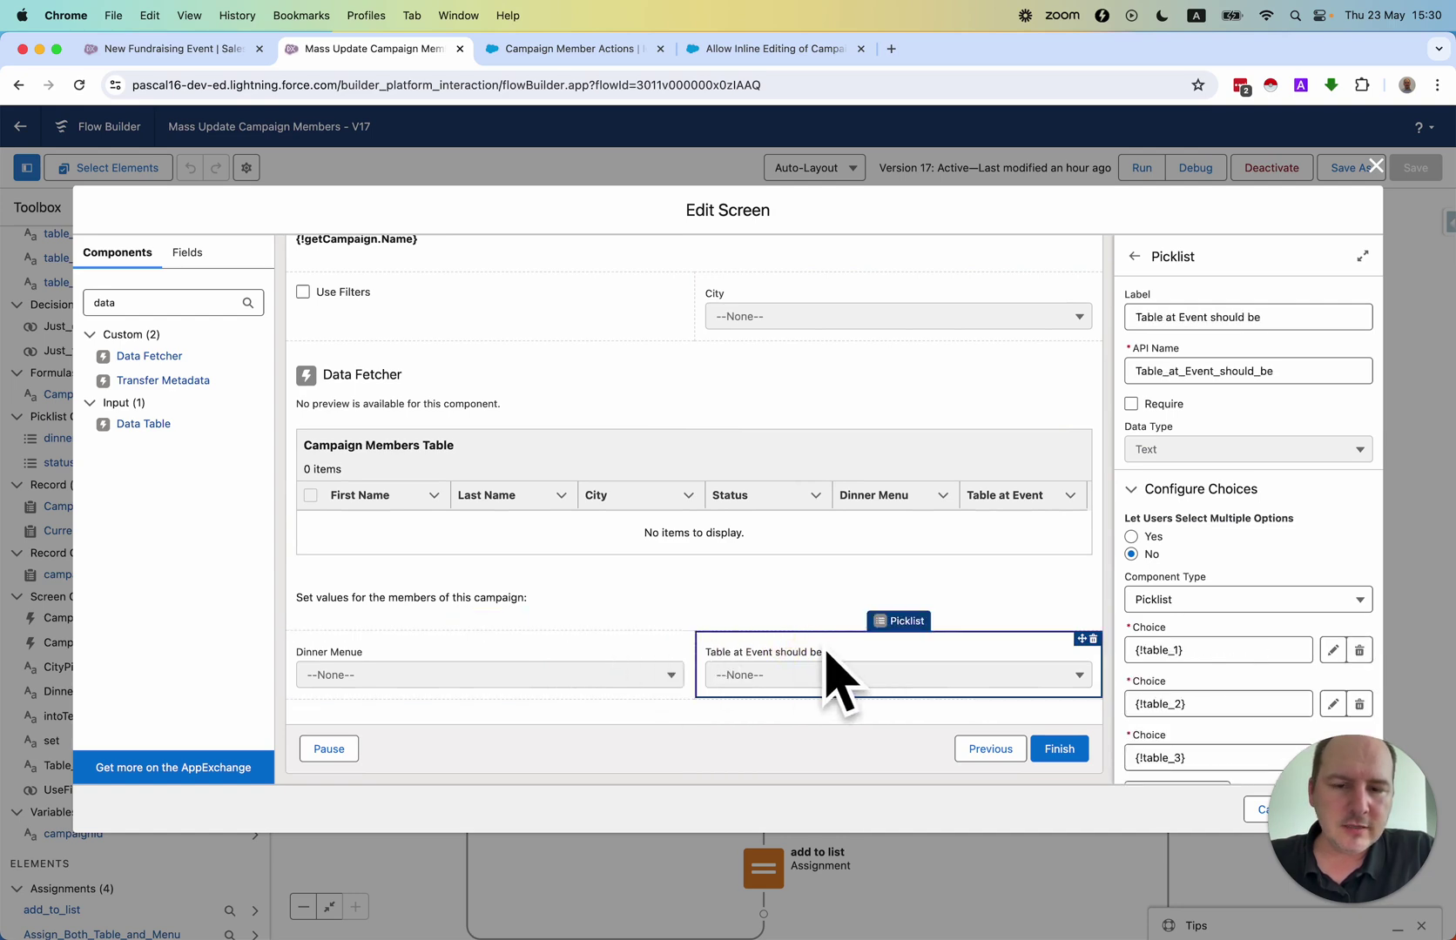
Close the screen editor and view the loop members Loop over CampaignMembersTable.selectedRows
left_click(1374, 167)
left_click_drag(1271, 475, 1245, 281)
left_click(166, 49)
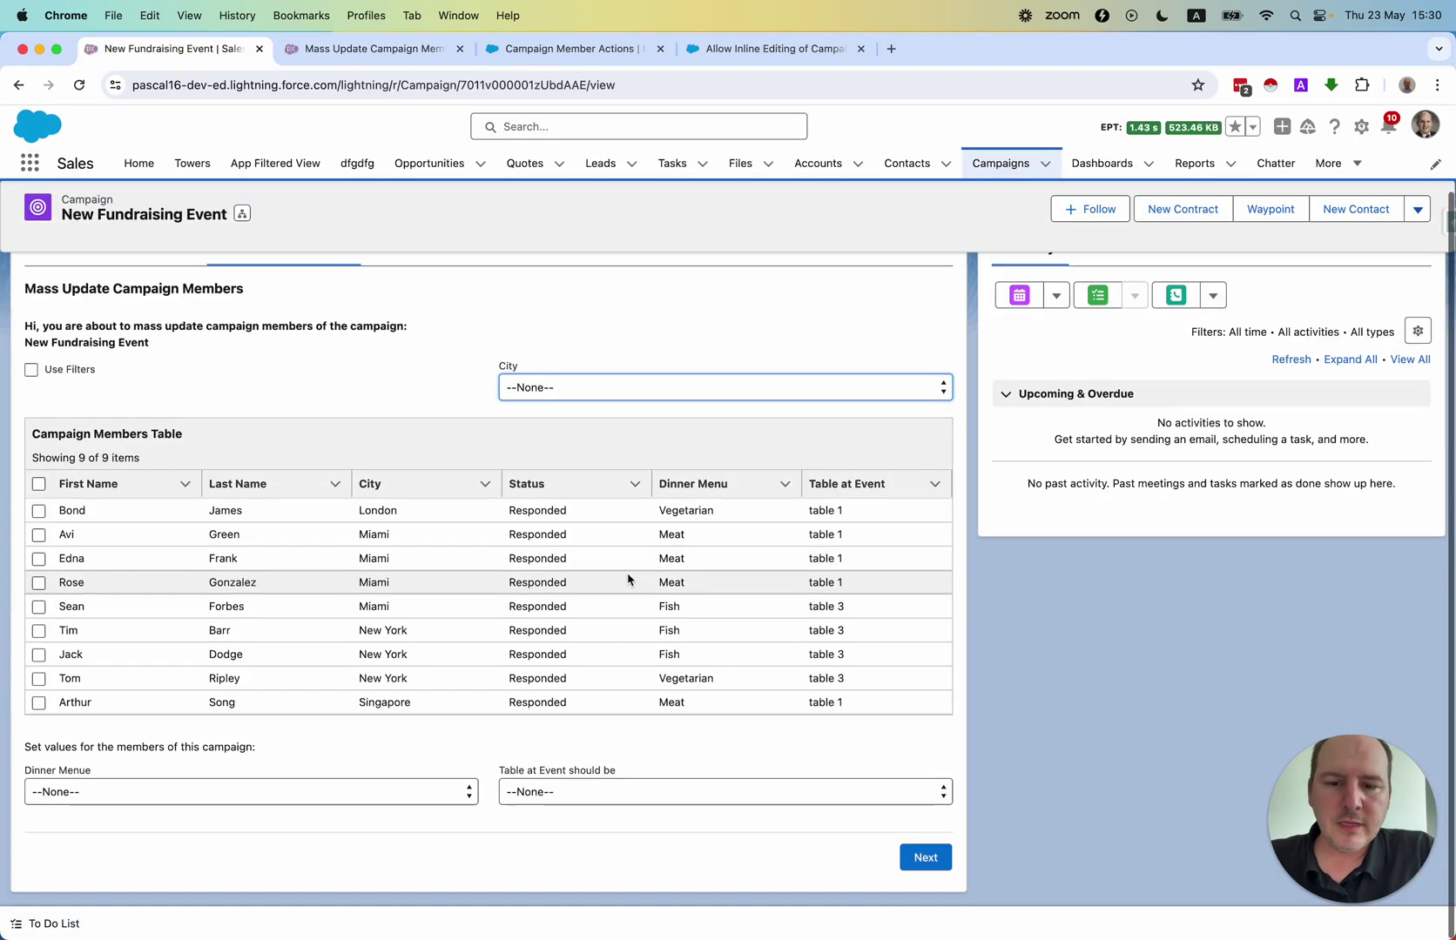
left_click(364, 50)
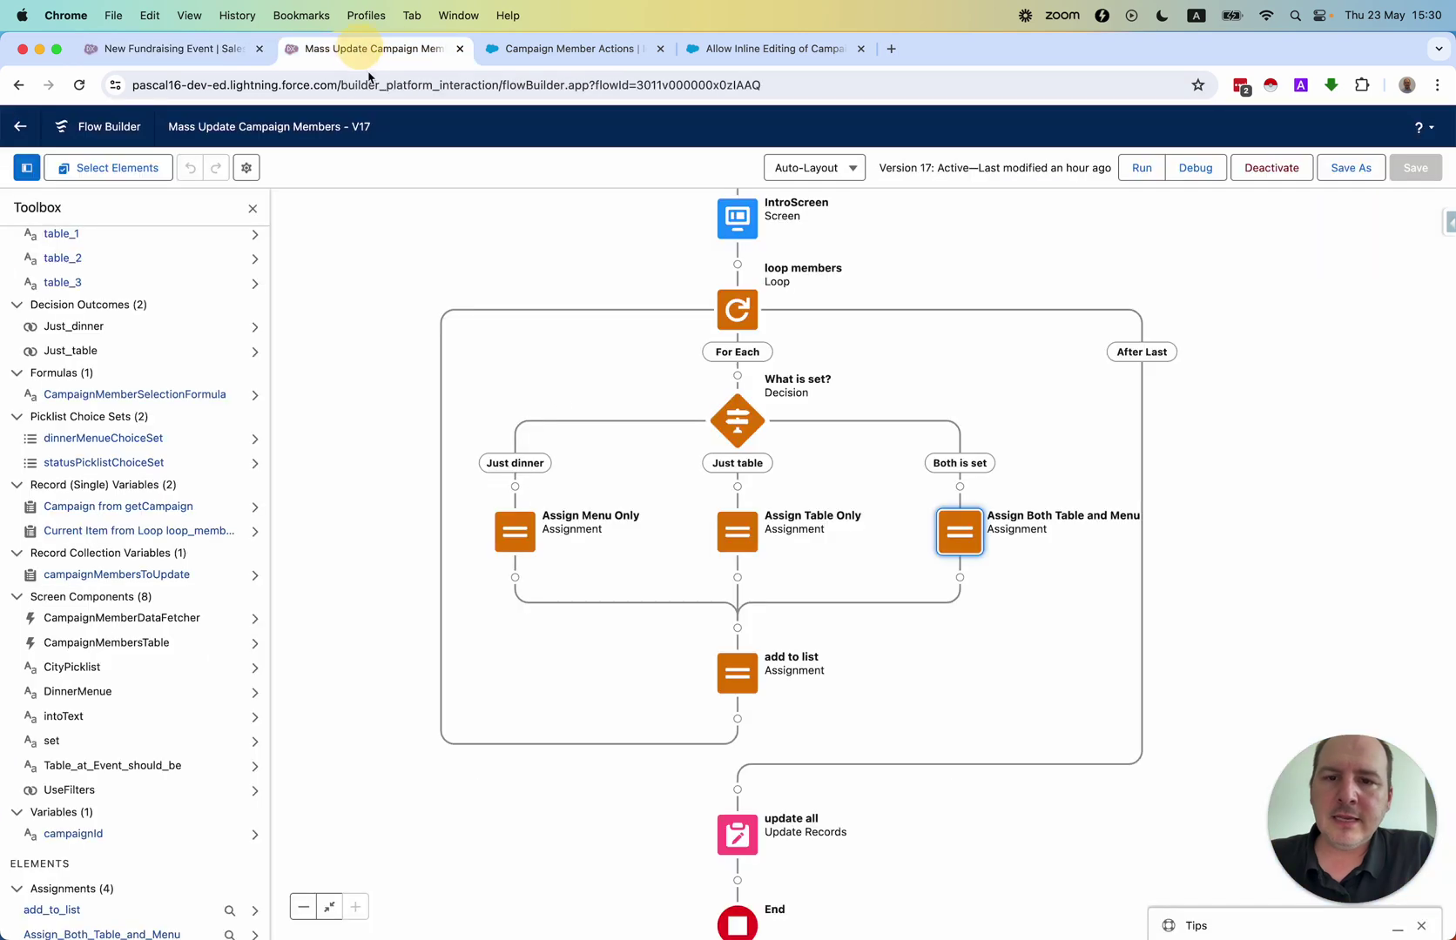
left_click(739, 311)
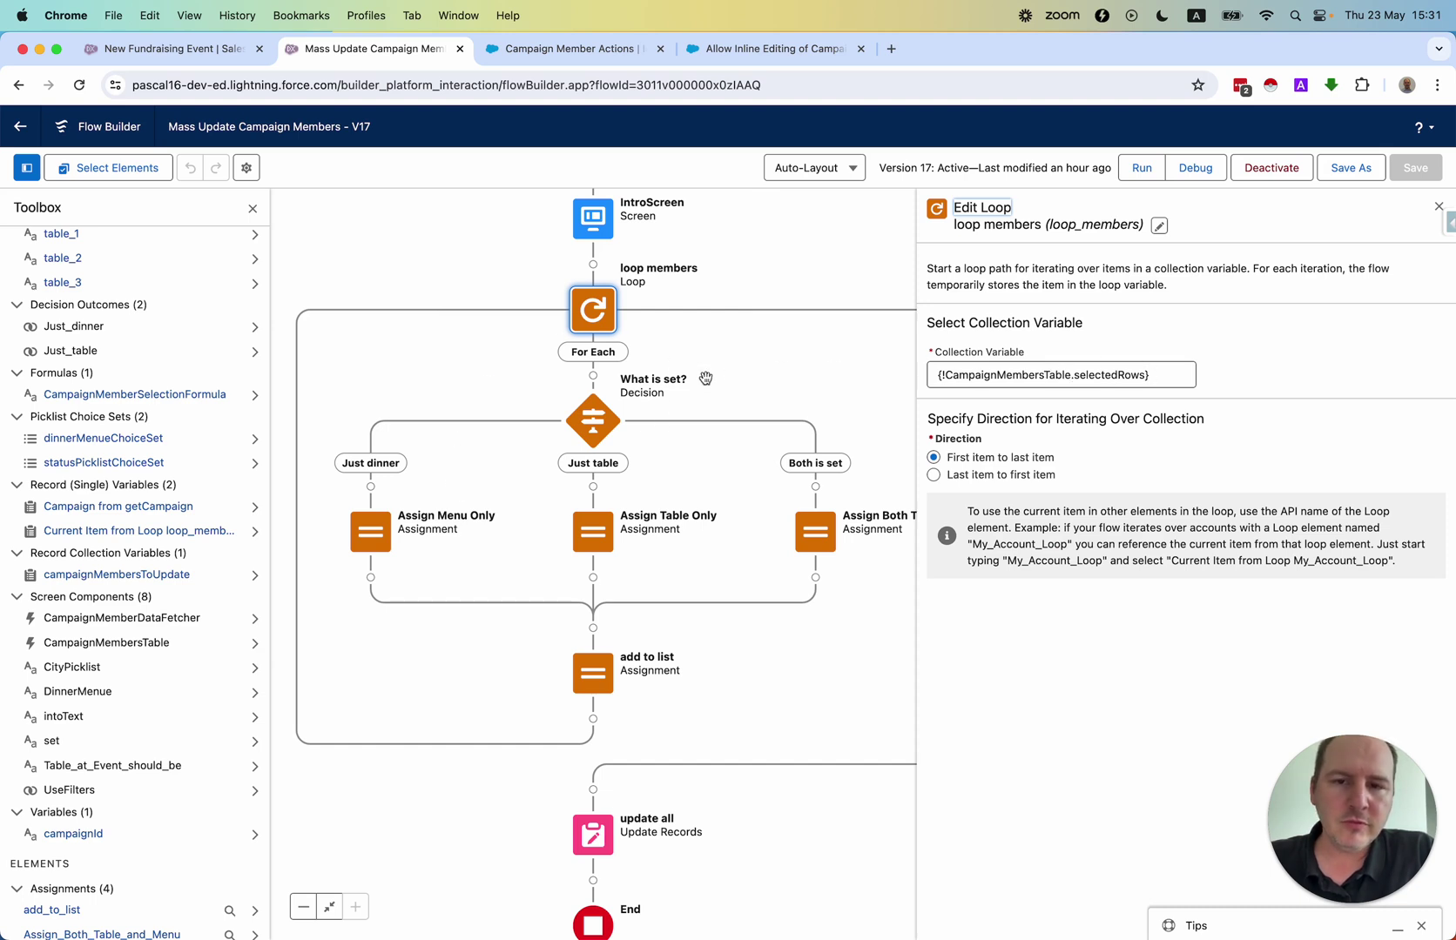
Close the loop settings and review the What is set? decision's outcomes
left_click_drag(709, 376, 716, 343)
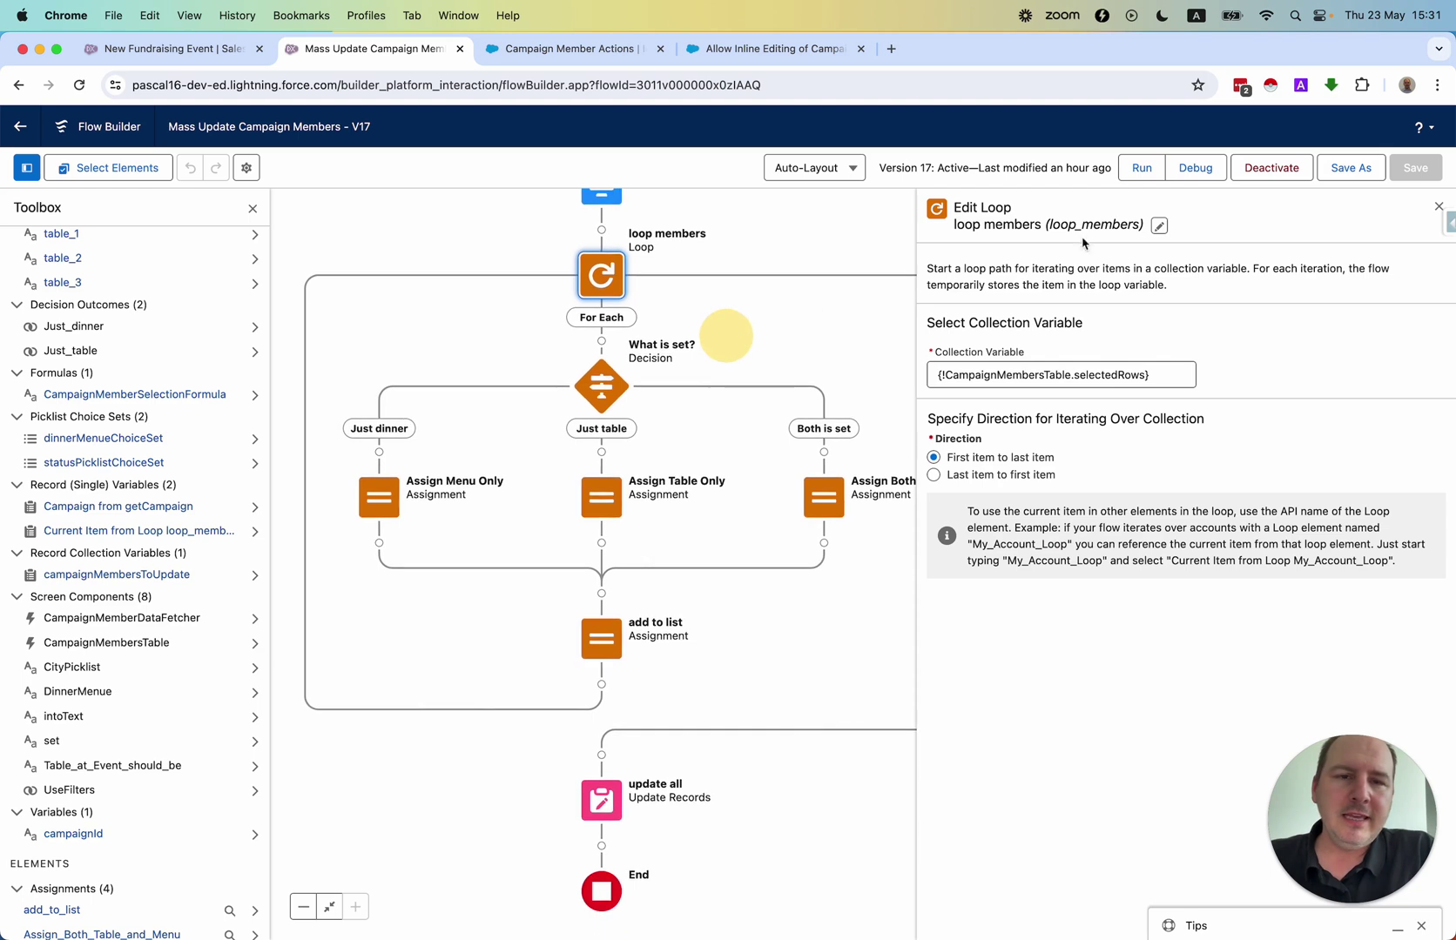
left_click(1438, 207)
left_click_drag(878, 337, 956, 330)
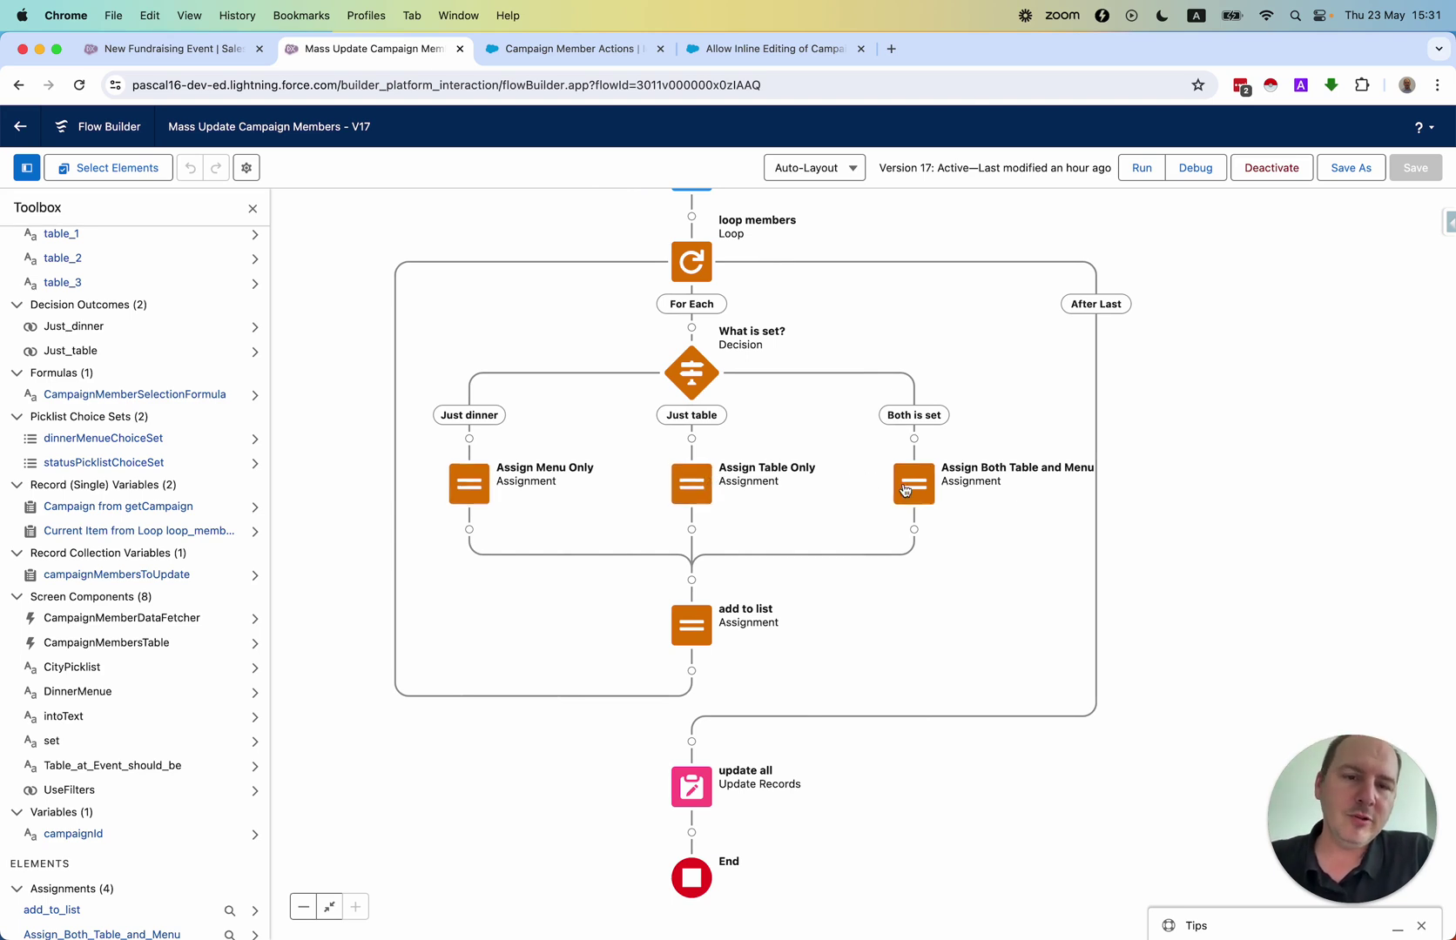
left_click(691, 372)
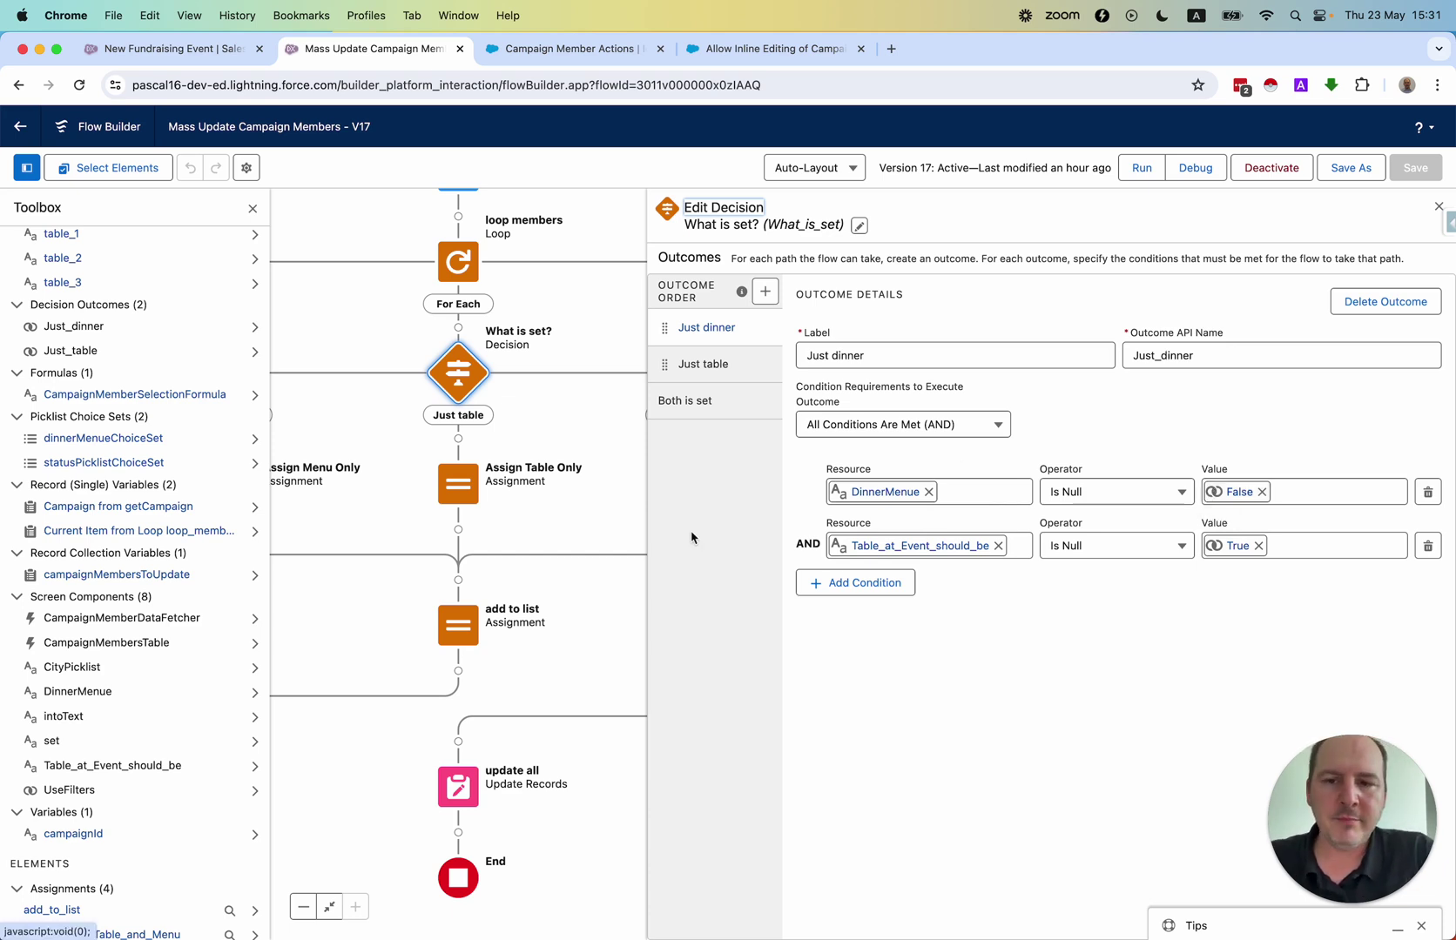
left_click(1438, 206)
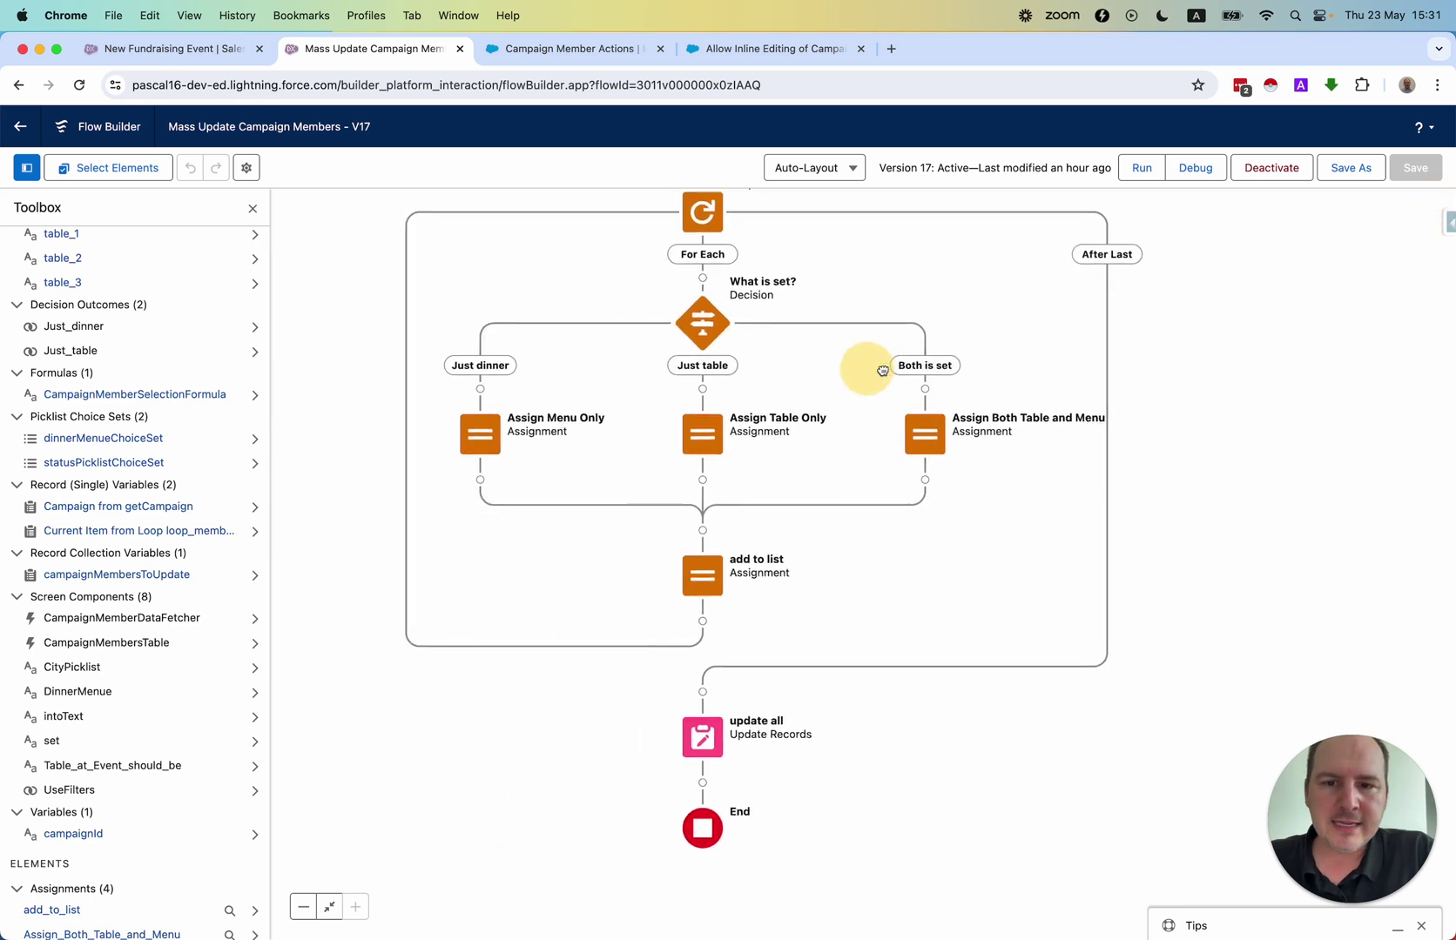
Review the Assign Table Only and add to list assignments feeding campaignMembersToUpdate
left_click(754, 432)
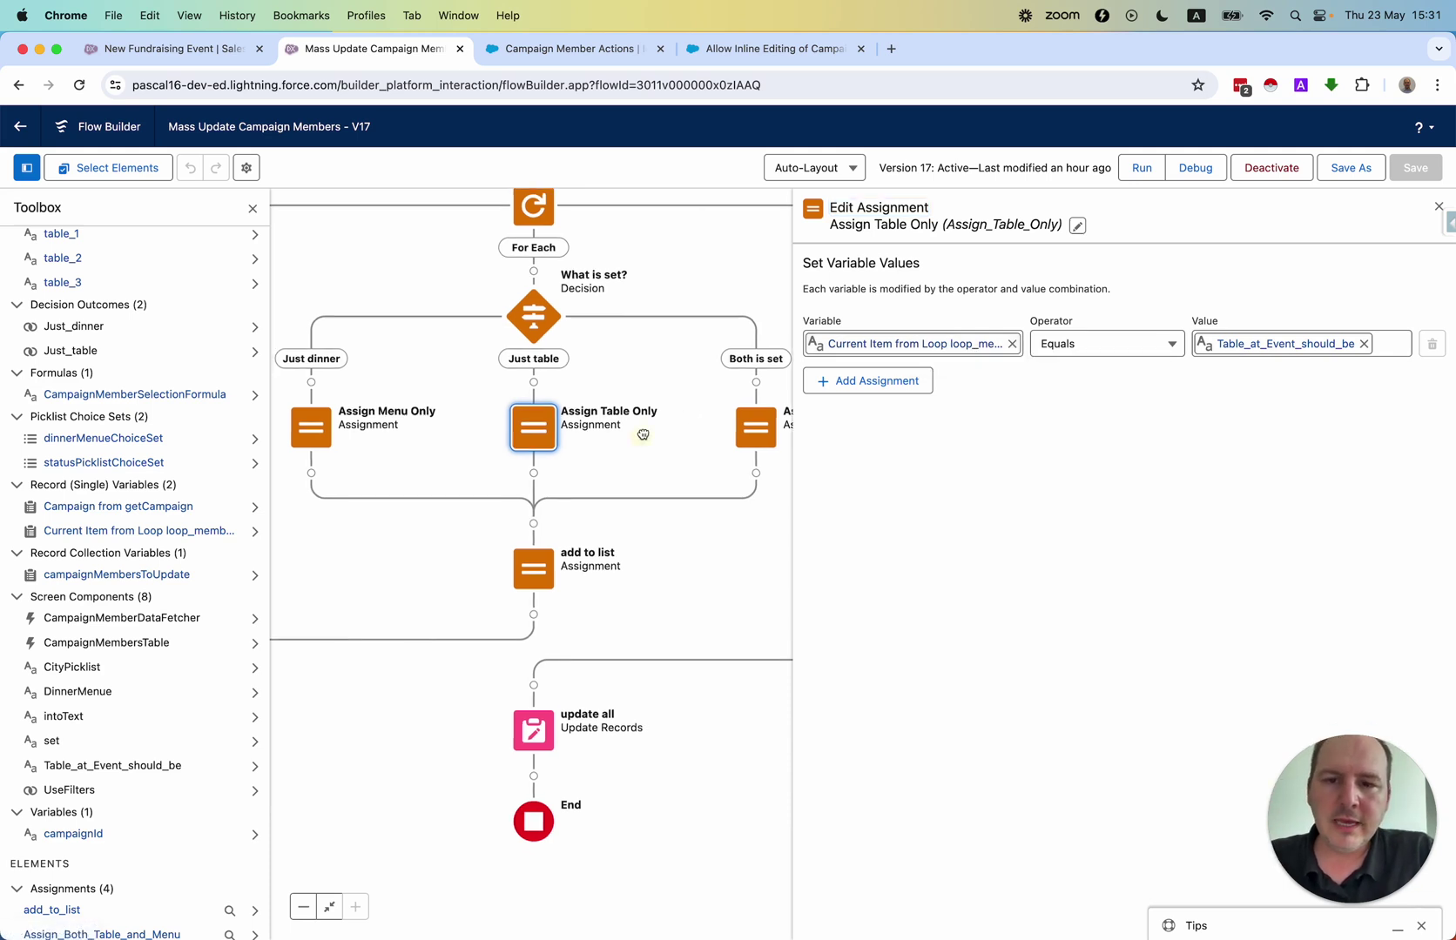
left_click_drag(649, 415, 660, 362)
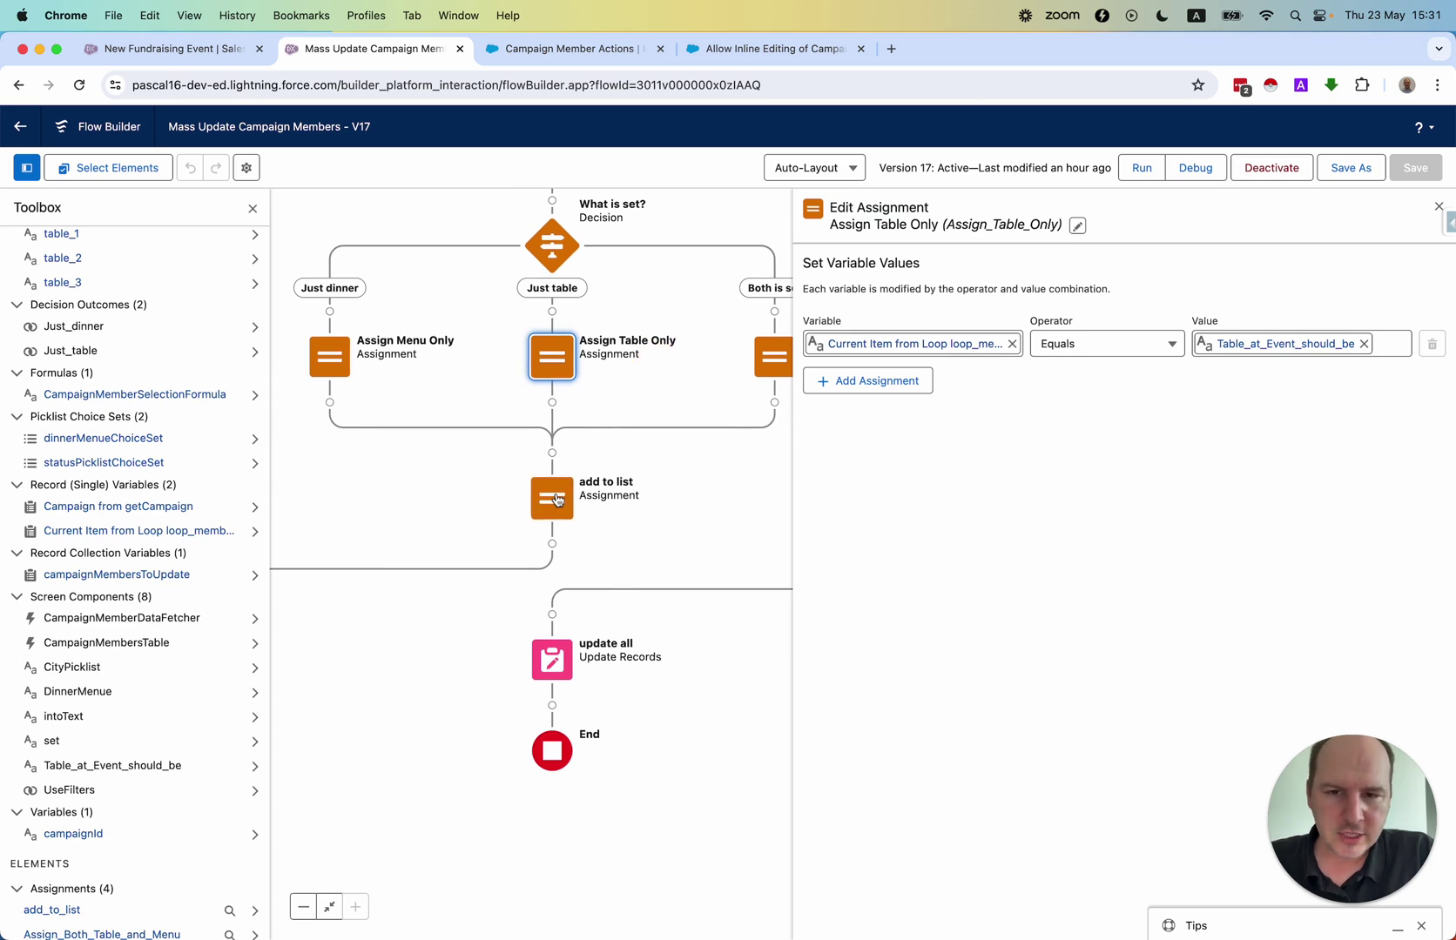
left_click(556, 499)
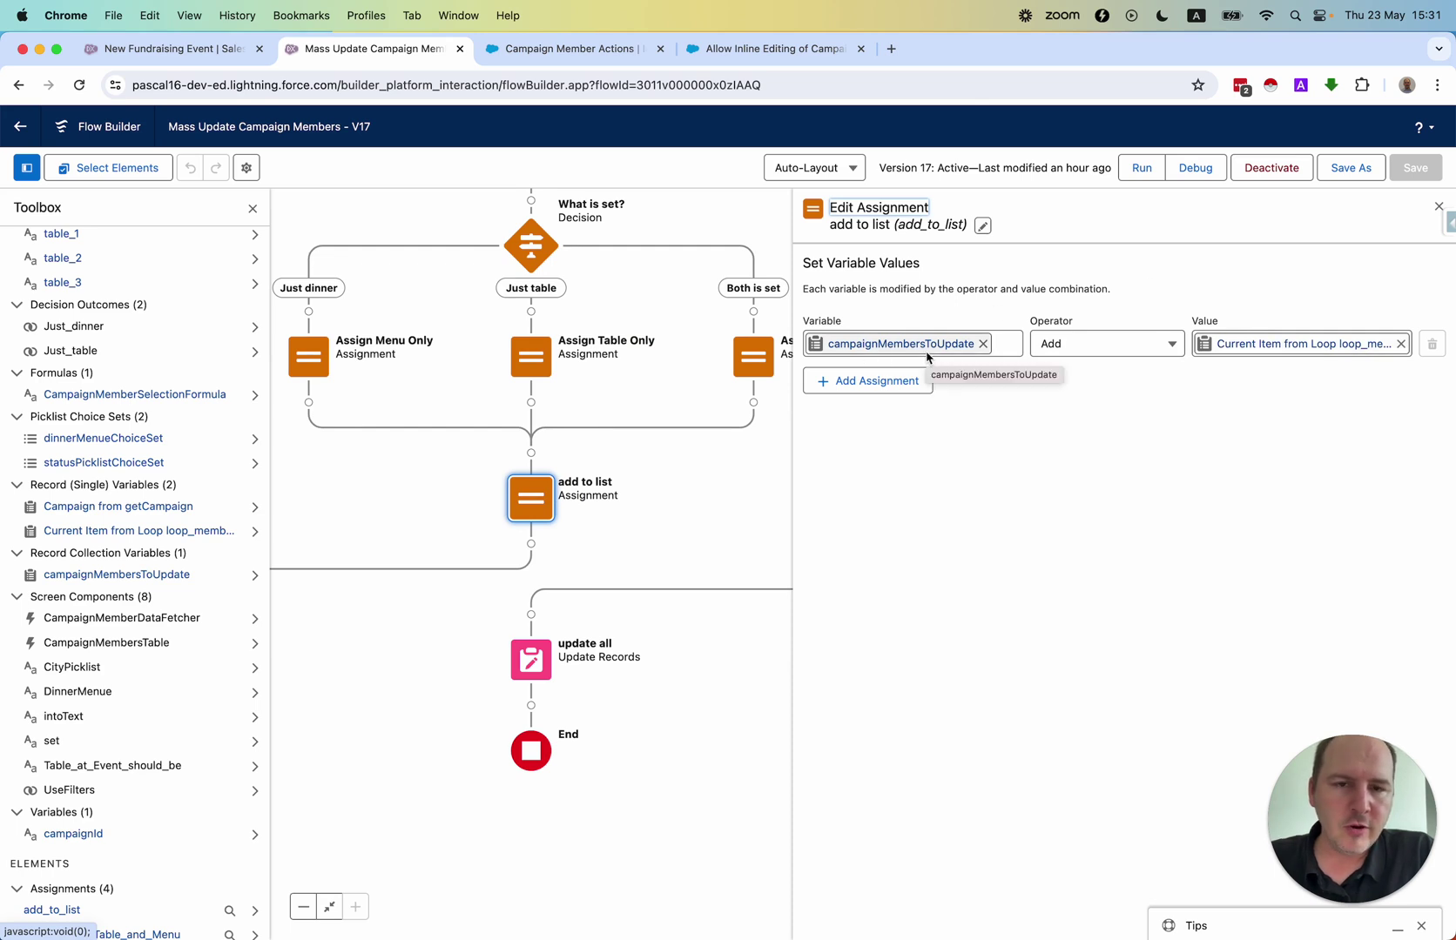
left_click_drag(717, 522, 706, 468)
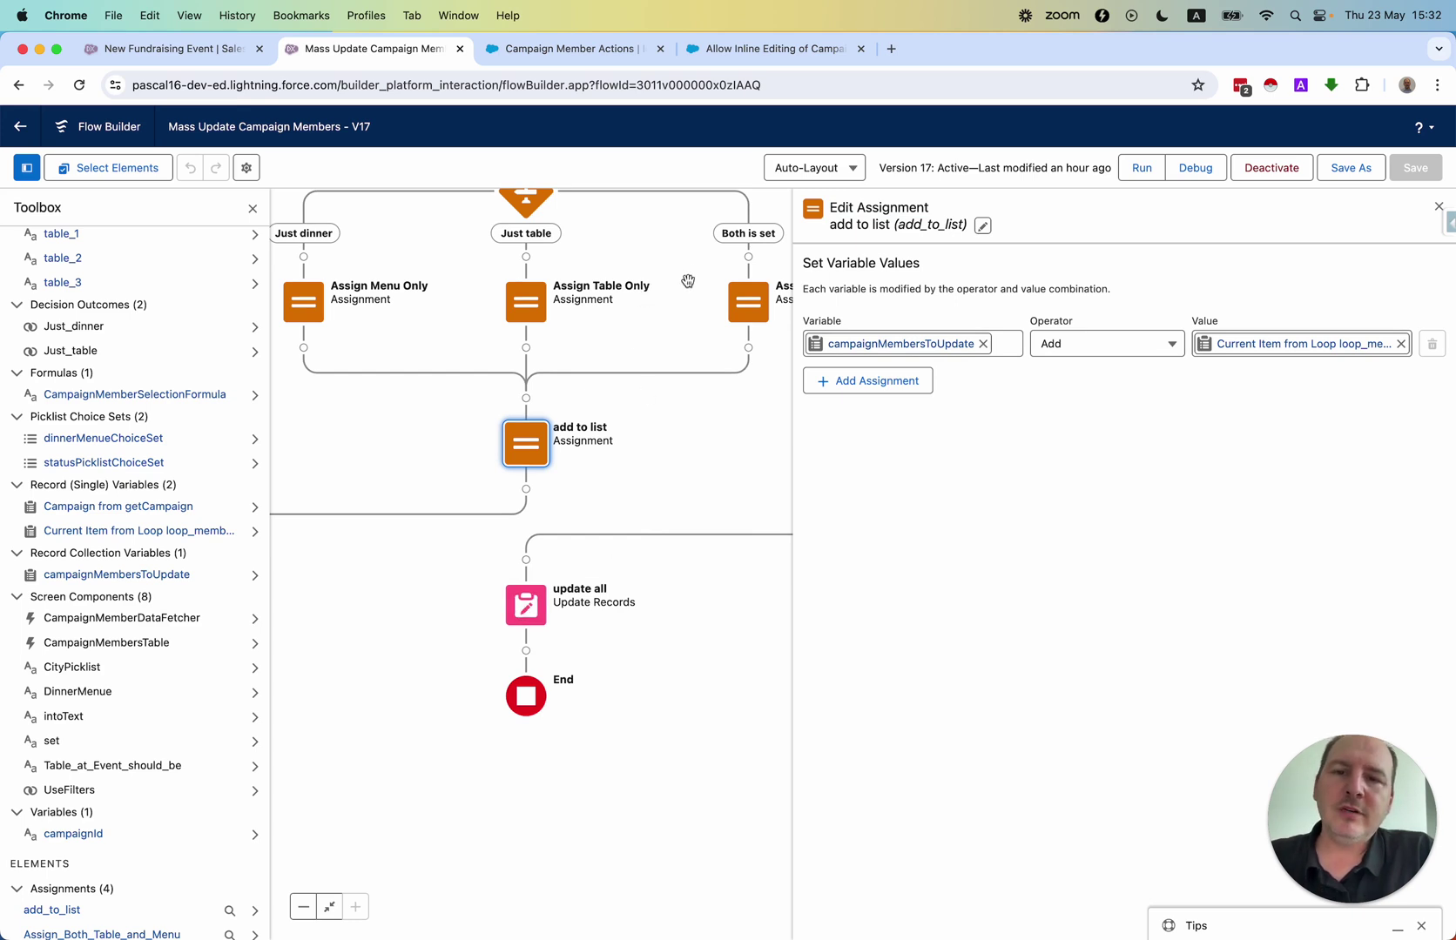
left_click_drag(685, 250, 699, 402)
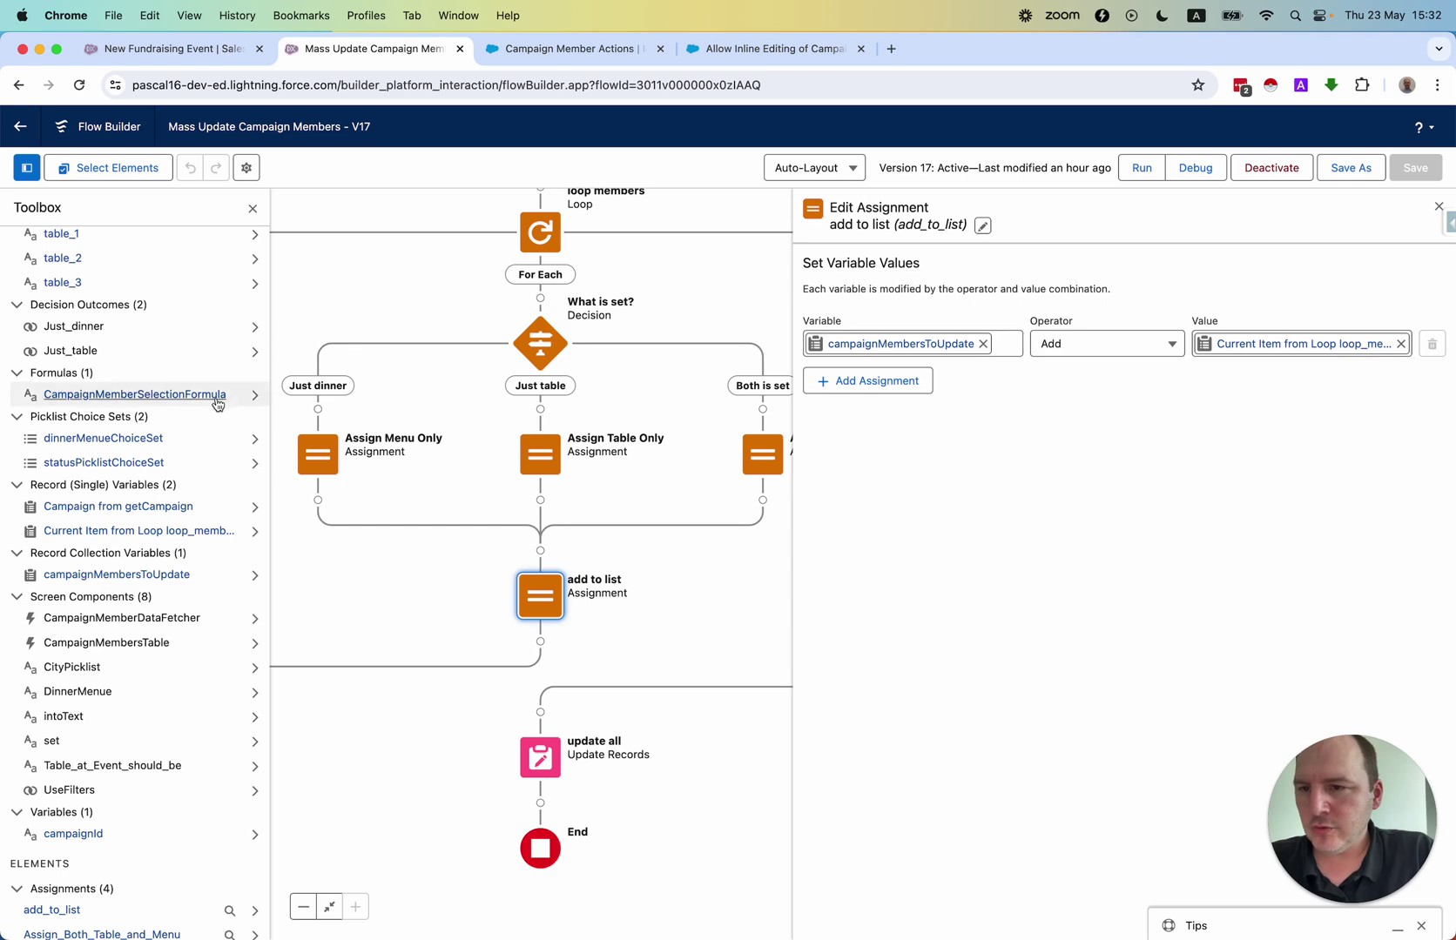
Open CampaignMemberSelectionFormula, enlarge its box to show the whole formula, and select UseFilters
left_click(161, 398)
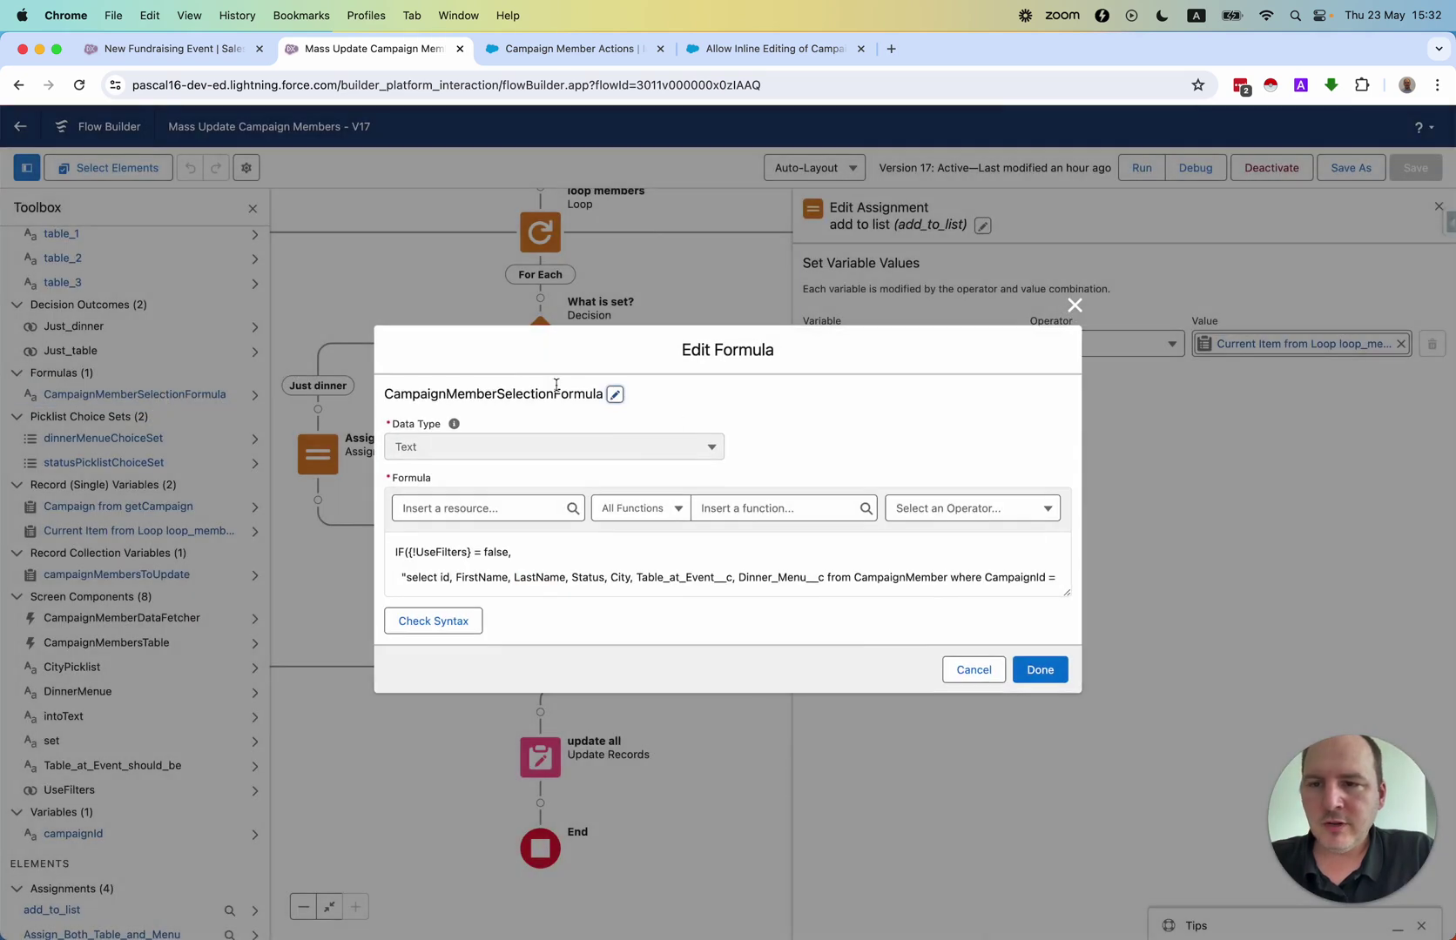
left_click_drag(1068, 592, 1065, 747)
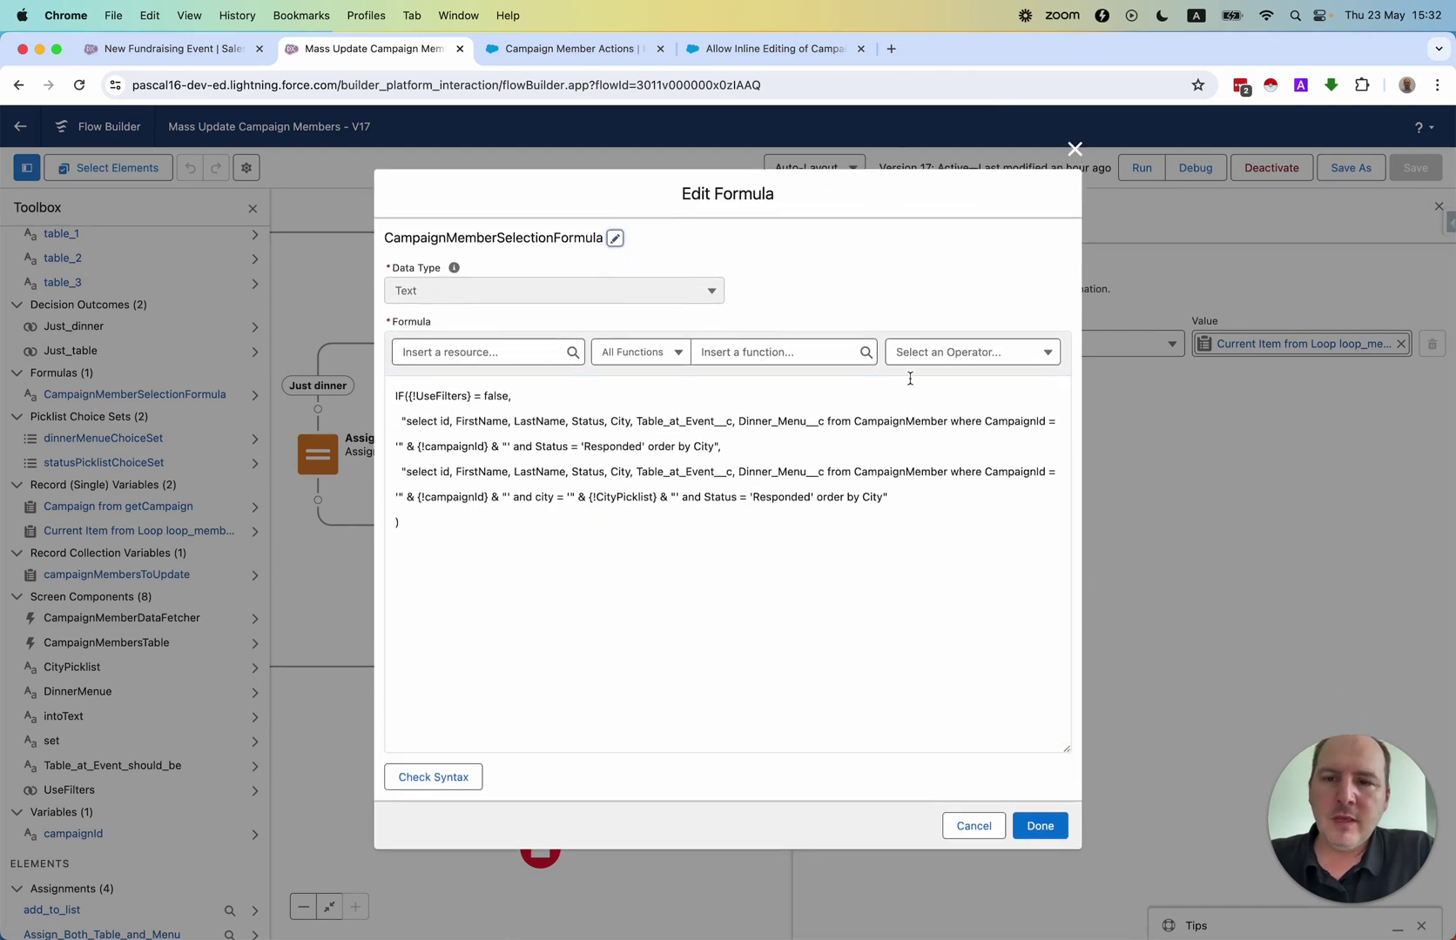
double_click(445, 399)
Filter the campaign members to New York via Use Filters, then untick it to show all 9
left_click(170, 49)
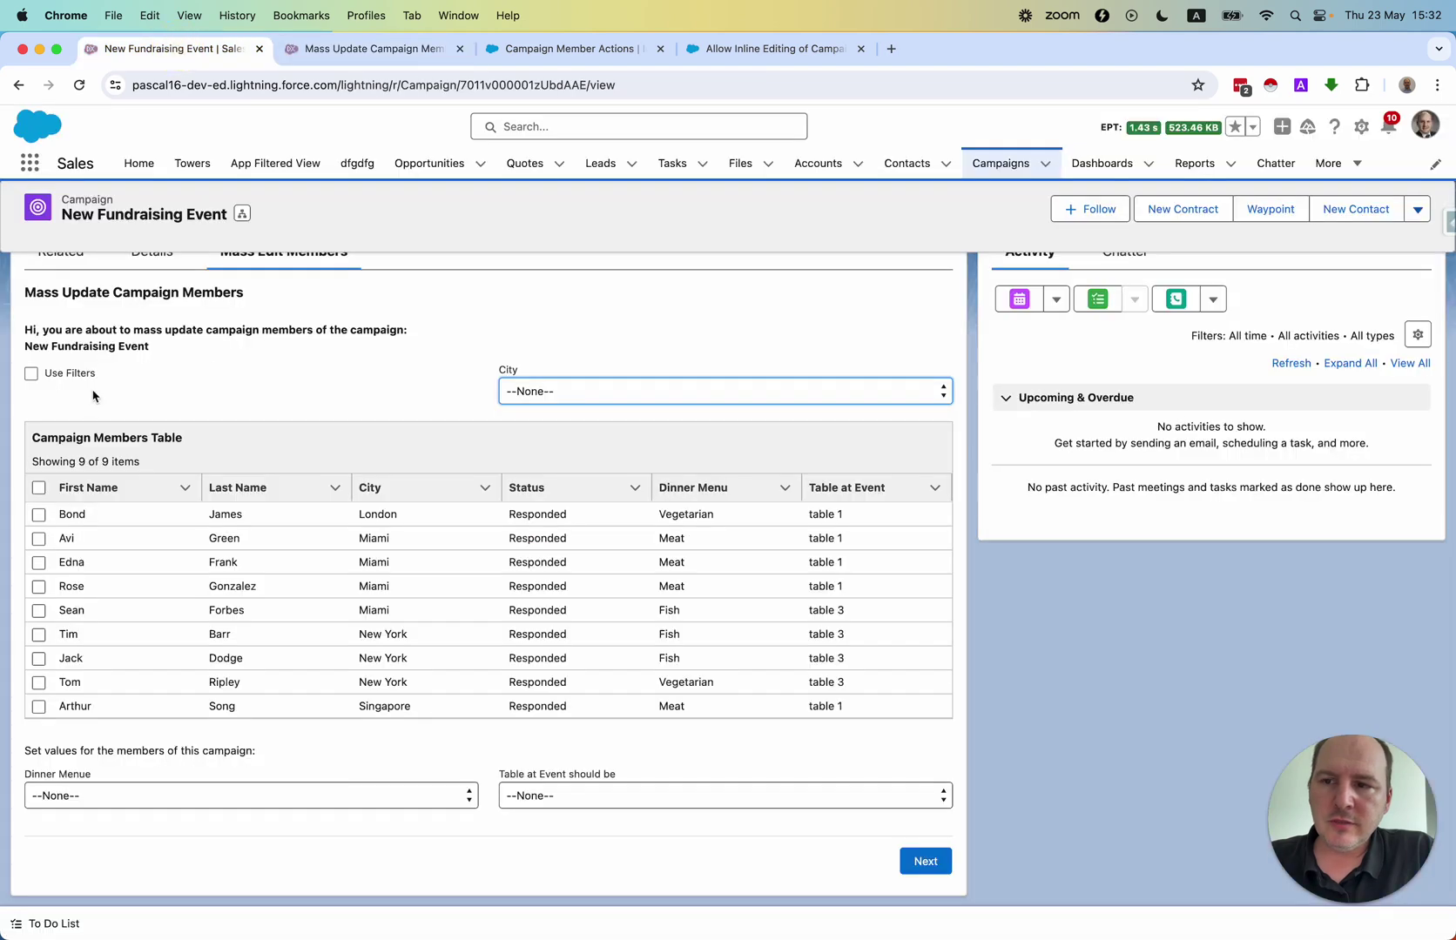
left_click(31, 374)
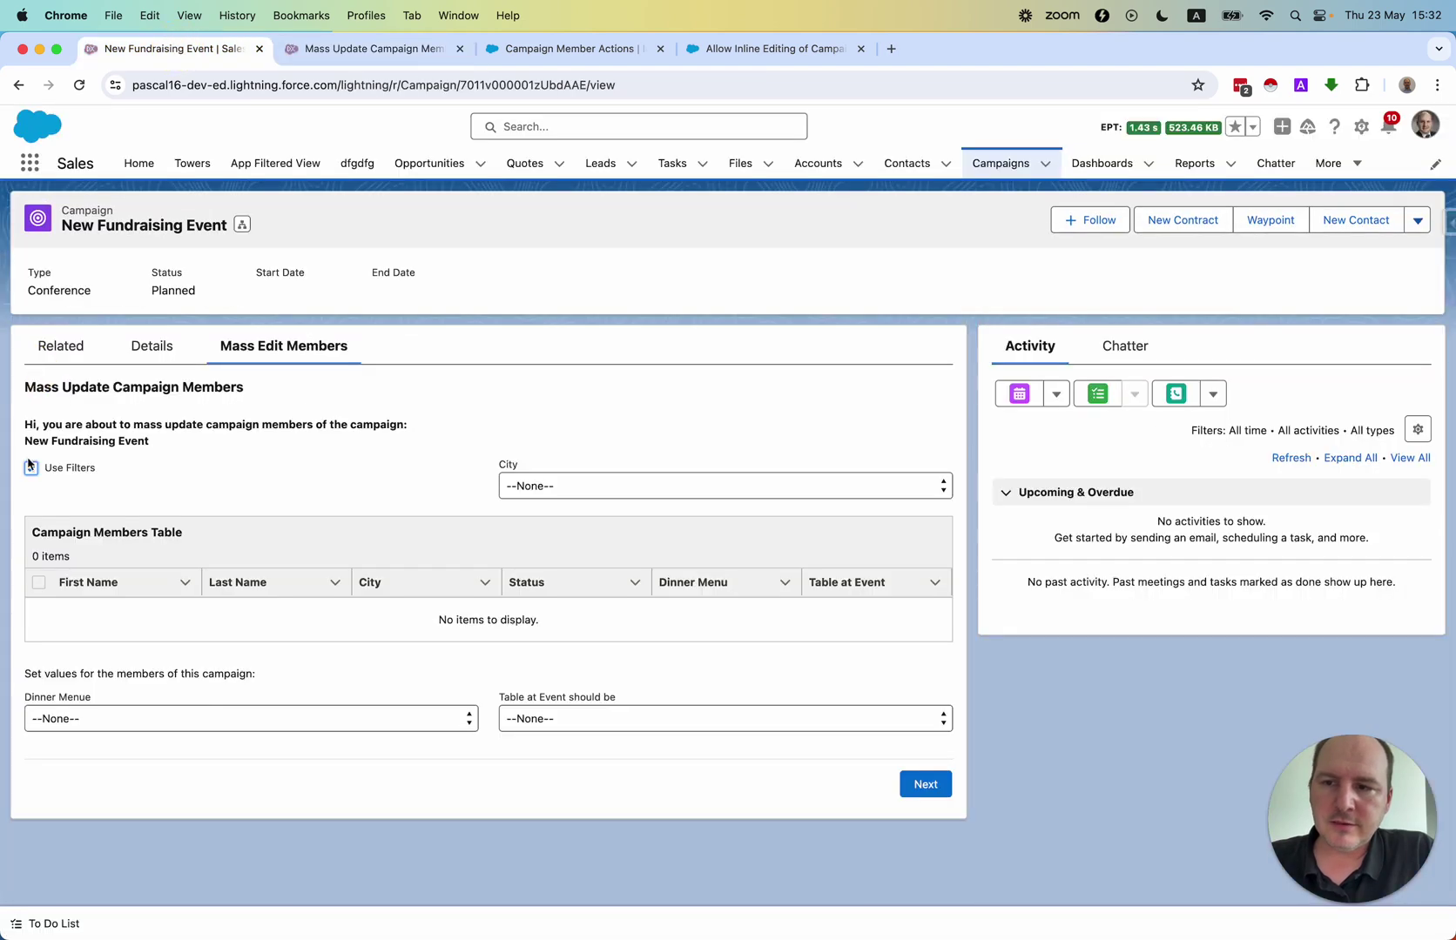
left_click(531, 485)
left_click(552, 505)
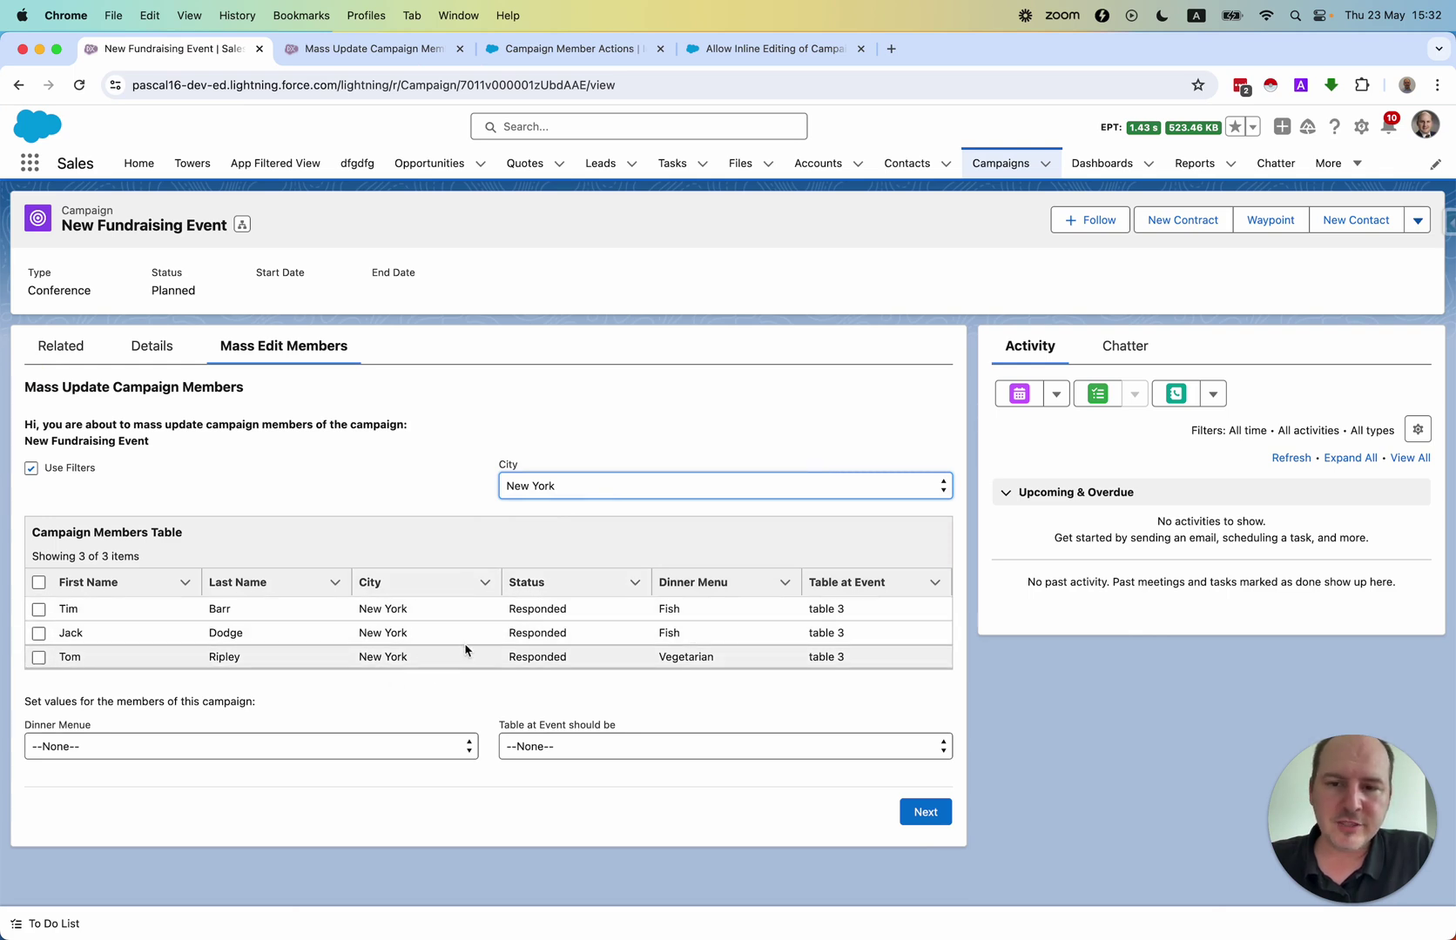
left_click(33, 468)
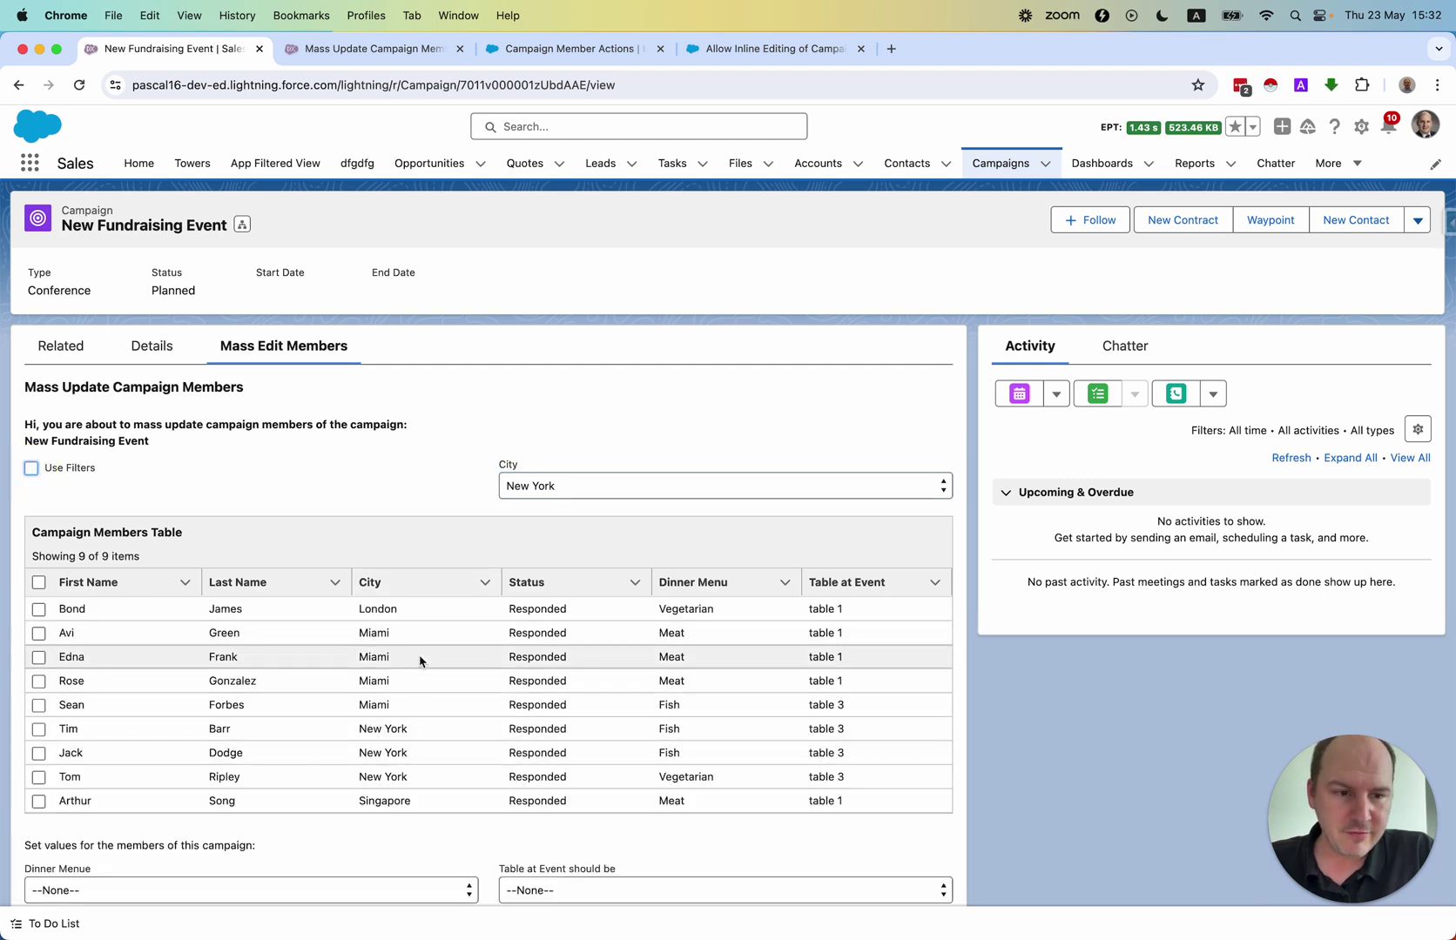
left_click(371, 49)
Highlight the formula's first IF line, its first select query and the order by City clause
triple_click(443, 399)
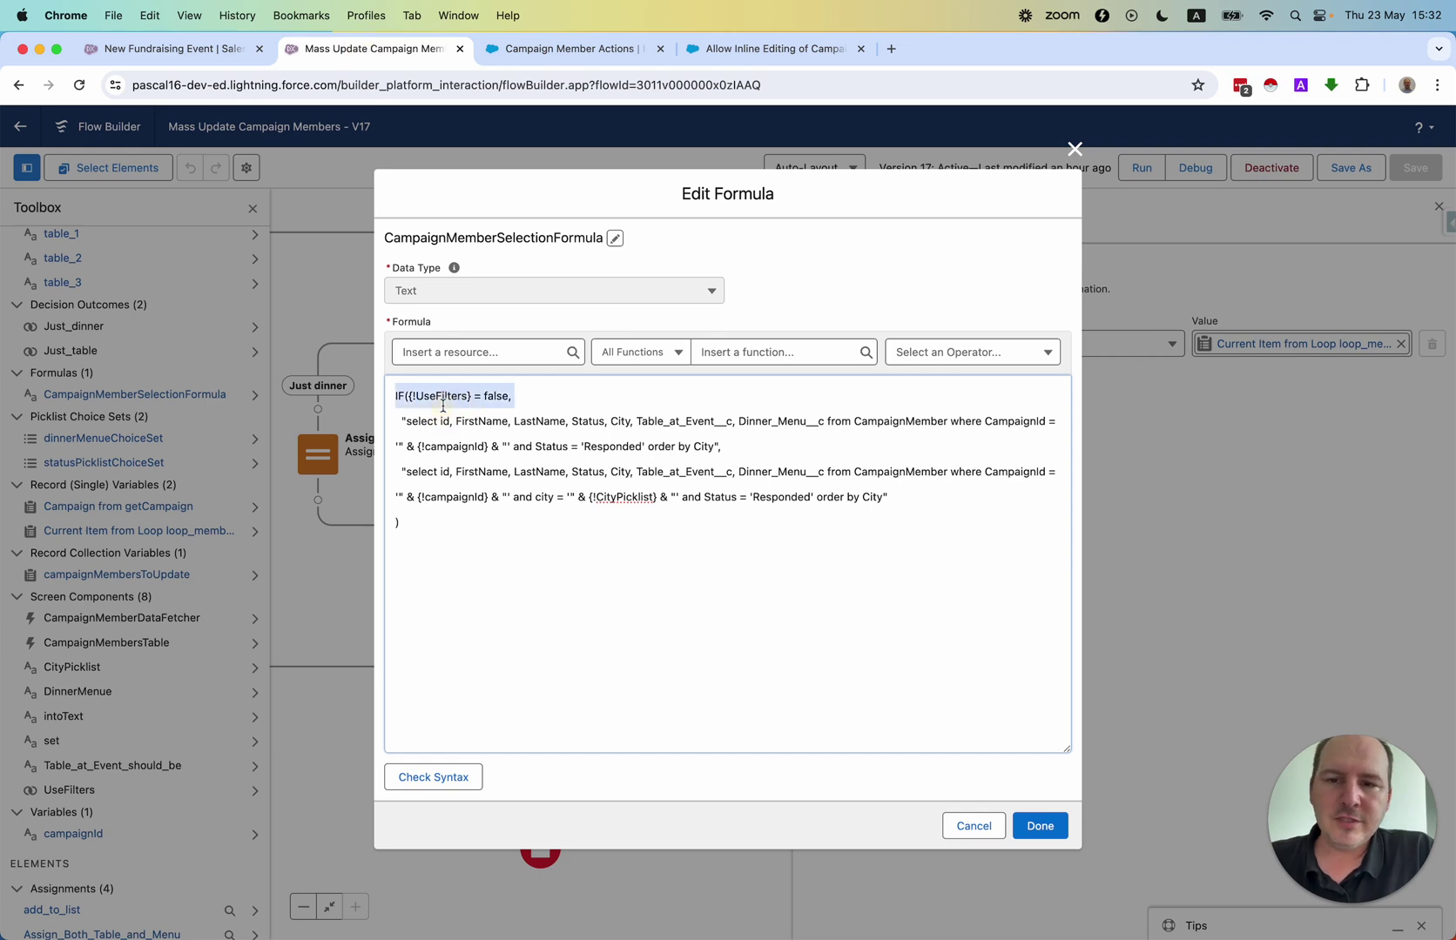
left_click(573, 394)
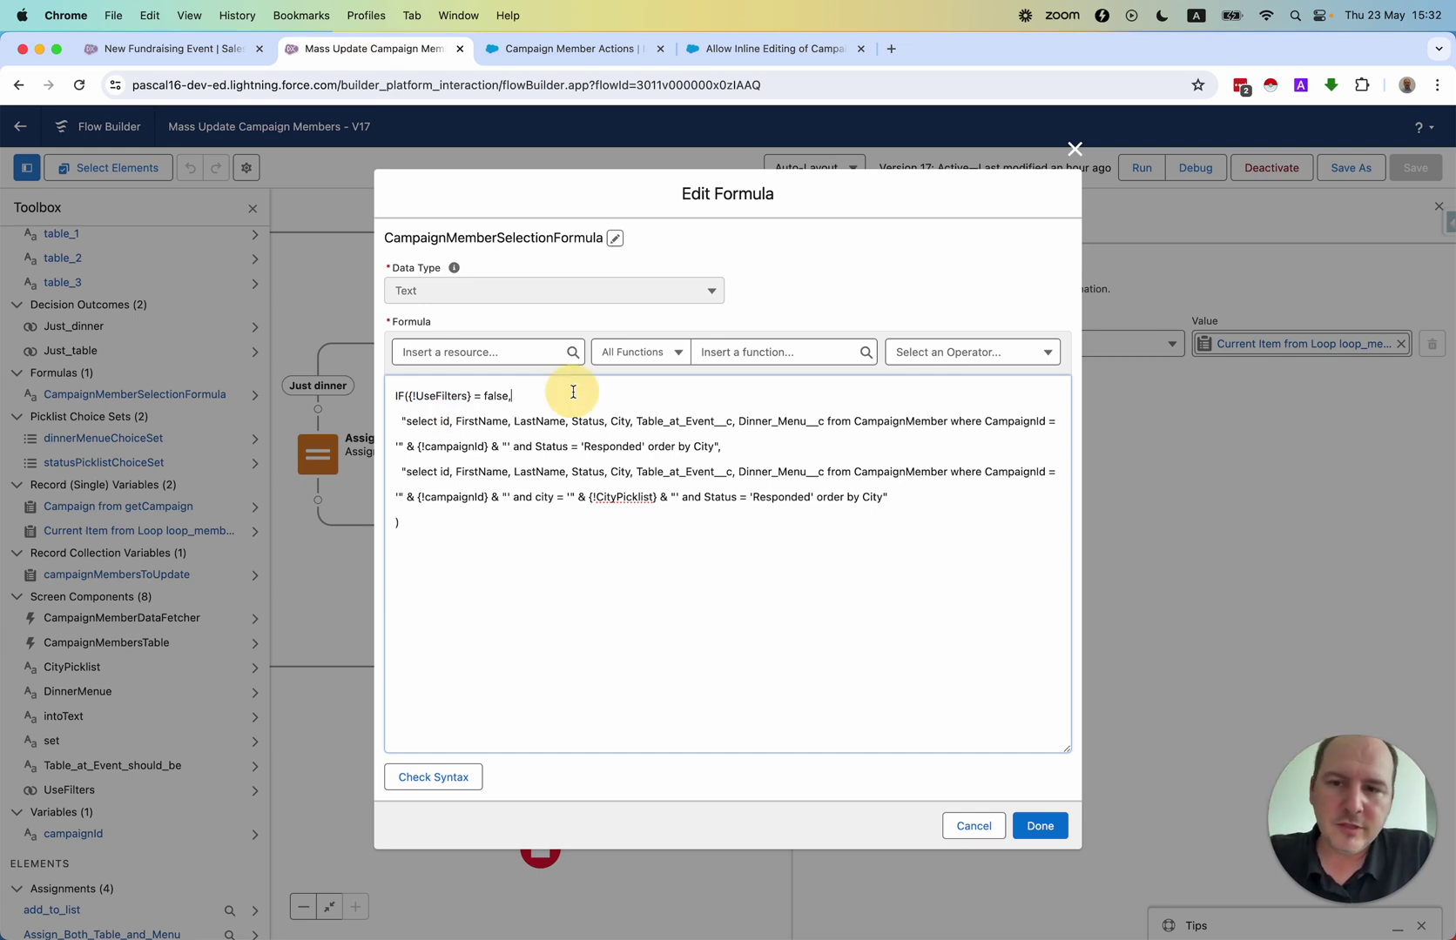
mouse_move(408, 425)
left_mouse_down()
mouse_move(1017, 419)
mouse_move(407, 425)
left_mouse_up()
left_click(836, 427)
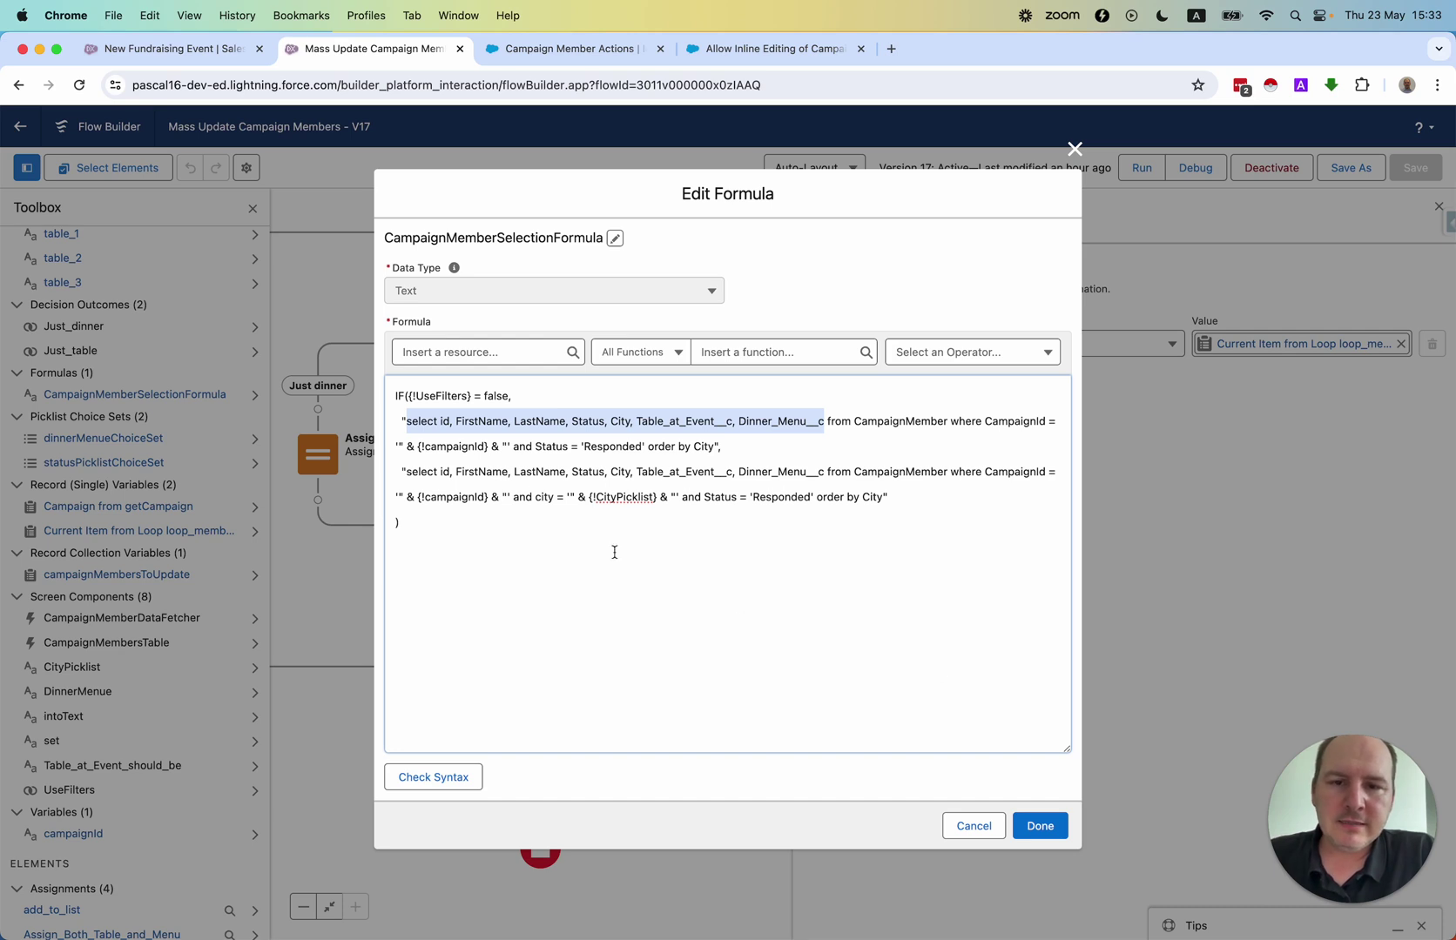
left_click(668, 451)
left_click_drag(669, 451, 713, 446)
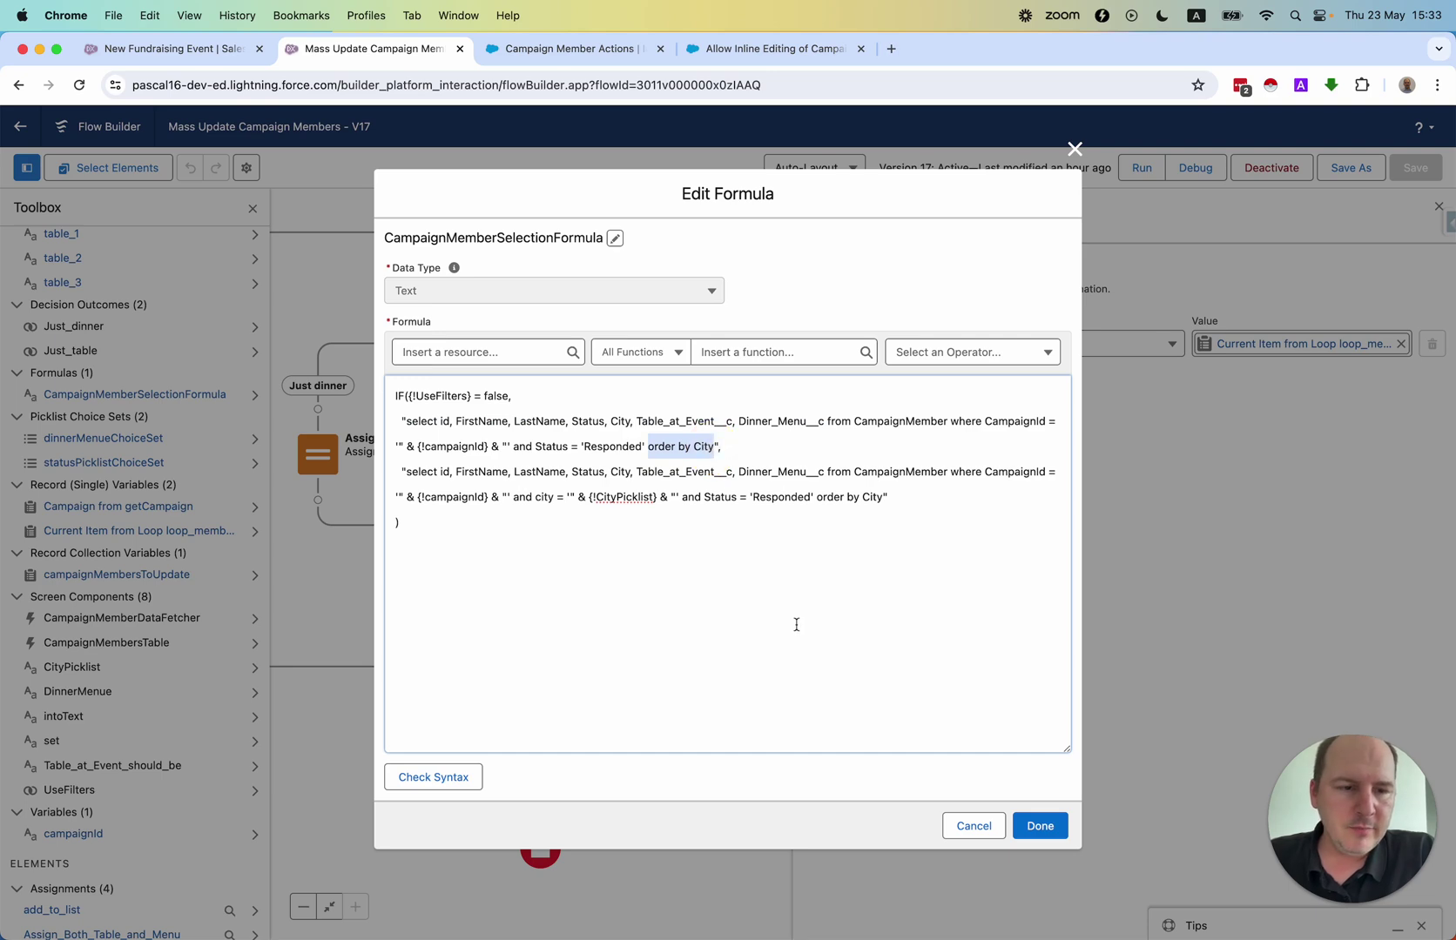
Highlight the 'Responded' status condition, then close the formula editor unchanged
left_click(142, 52)
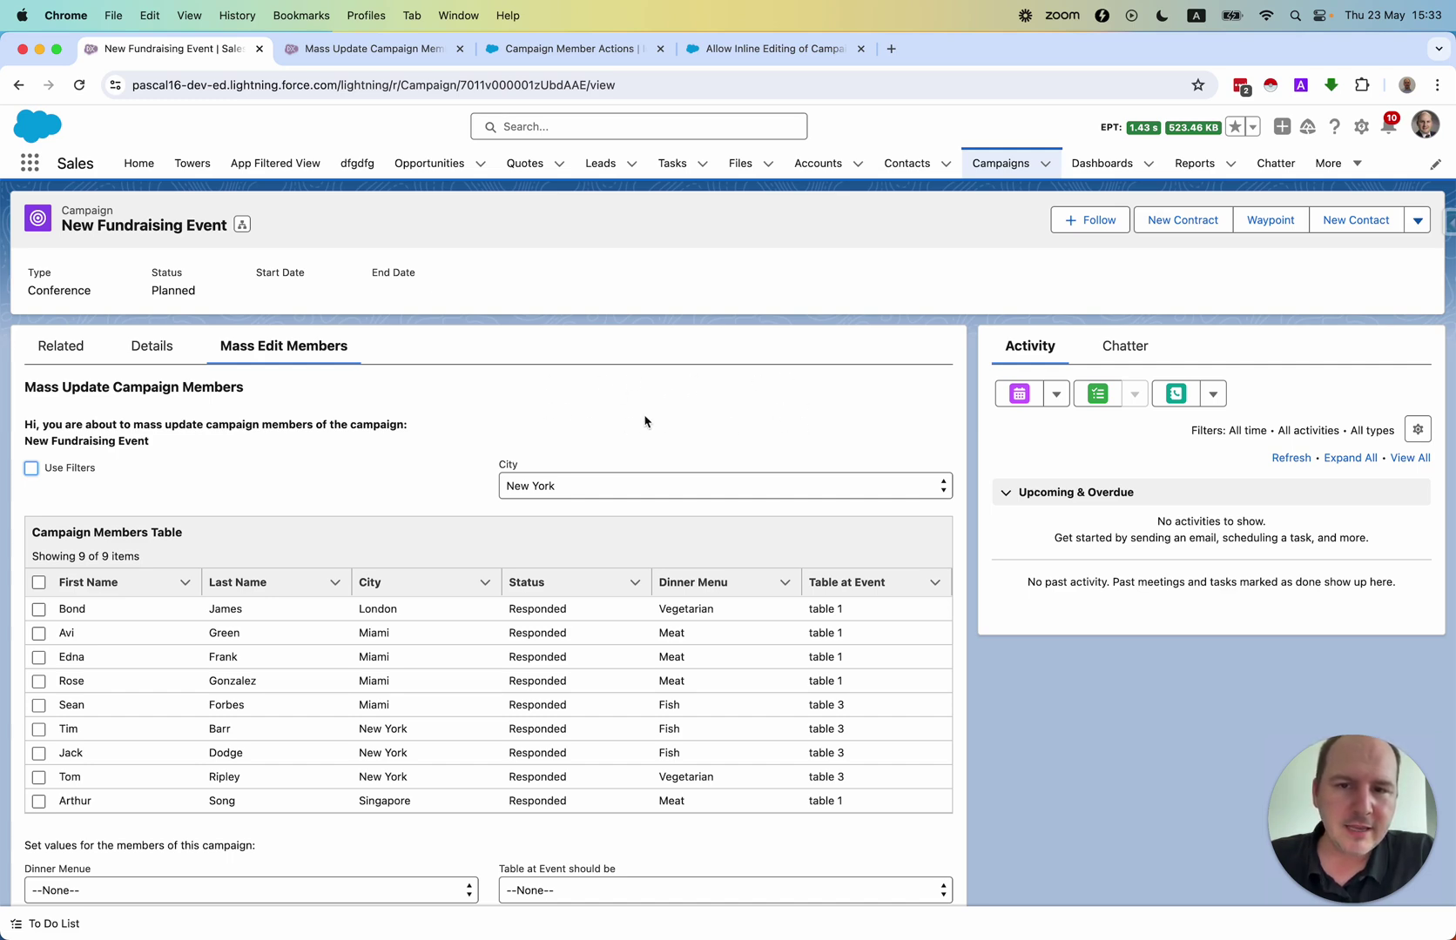
left_click(354, 52)
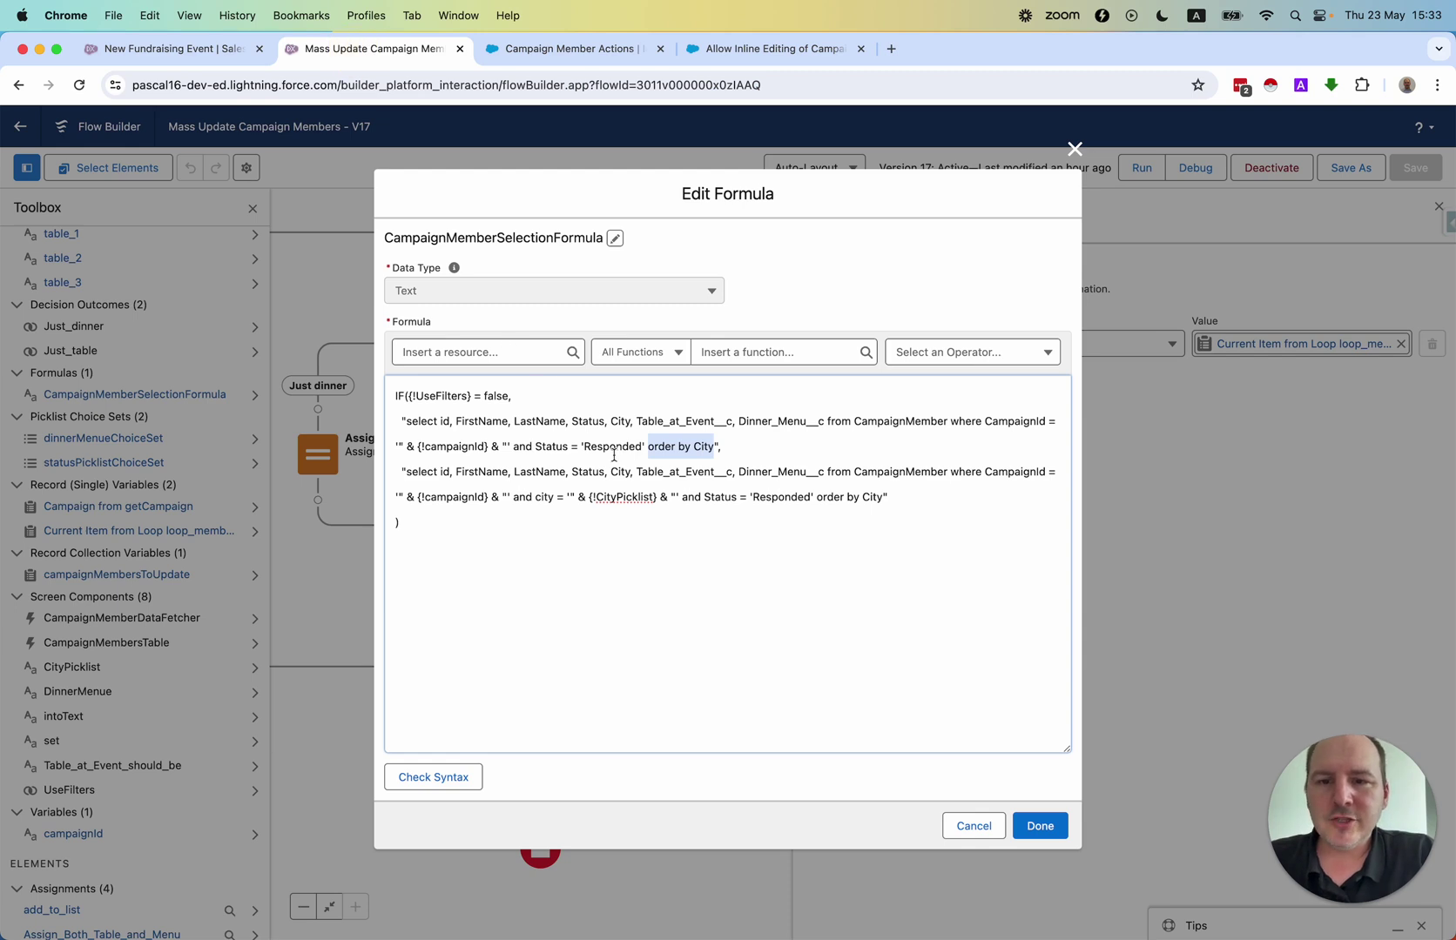
left_click(539, 449)
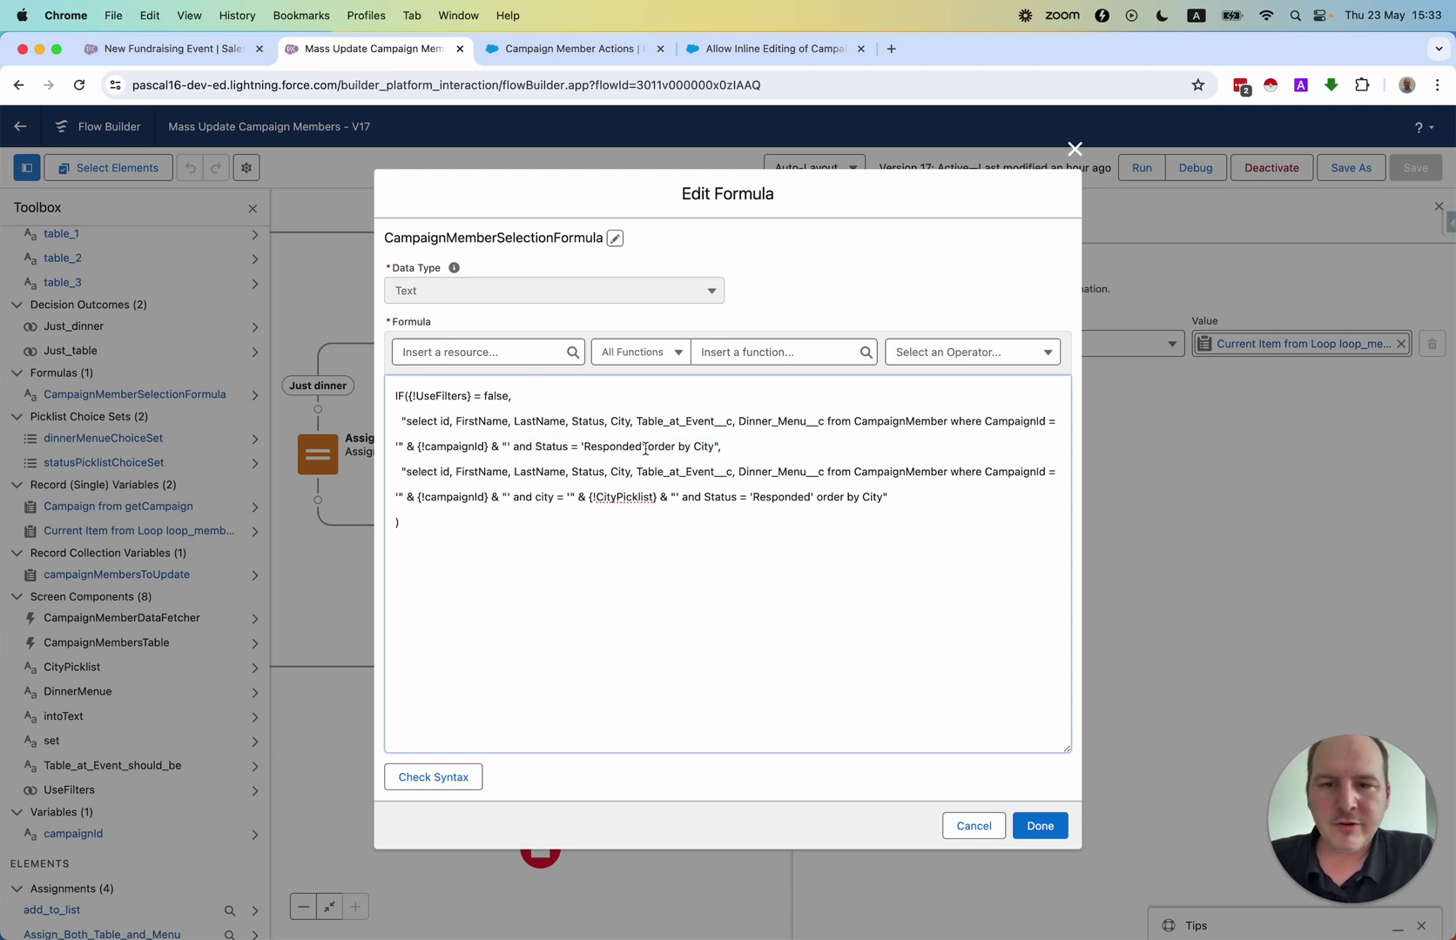
left_click_drag(644, 447, 526, 447)
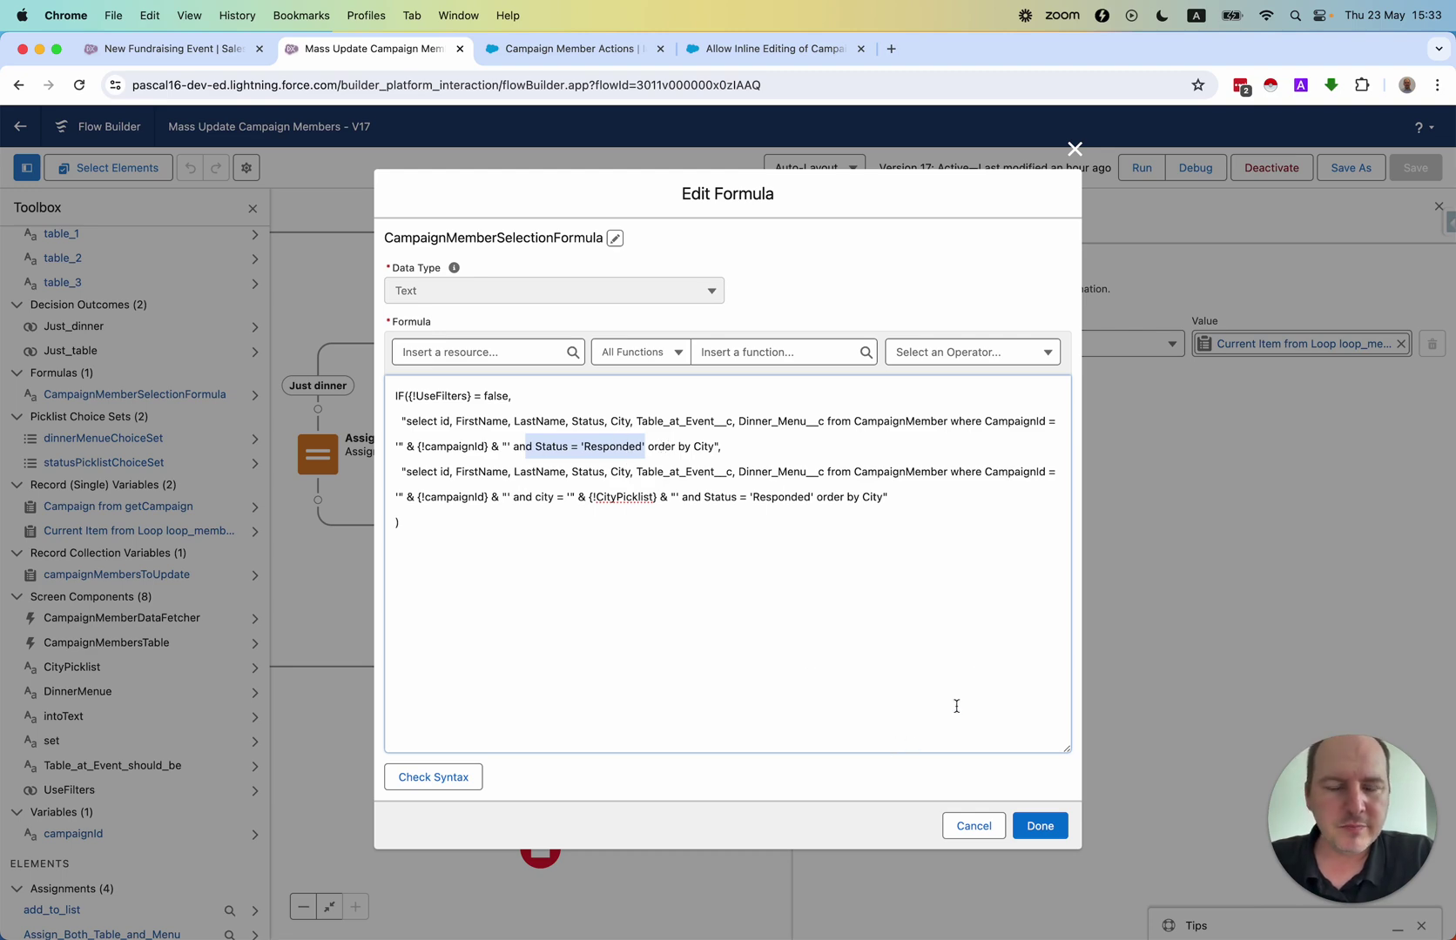
left_click(1074, 150)
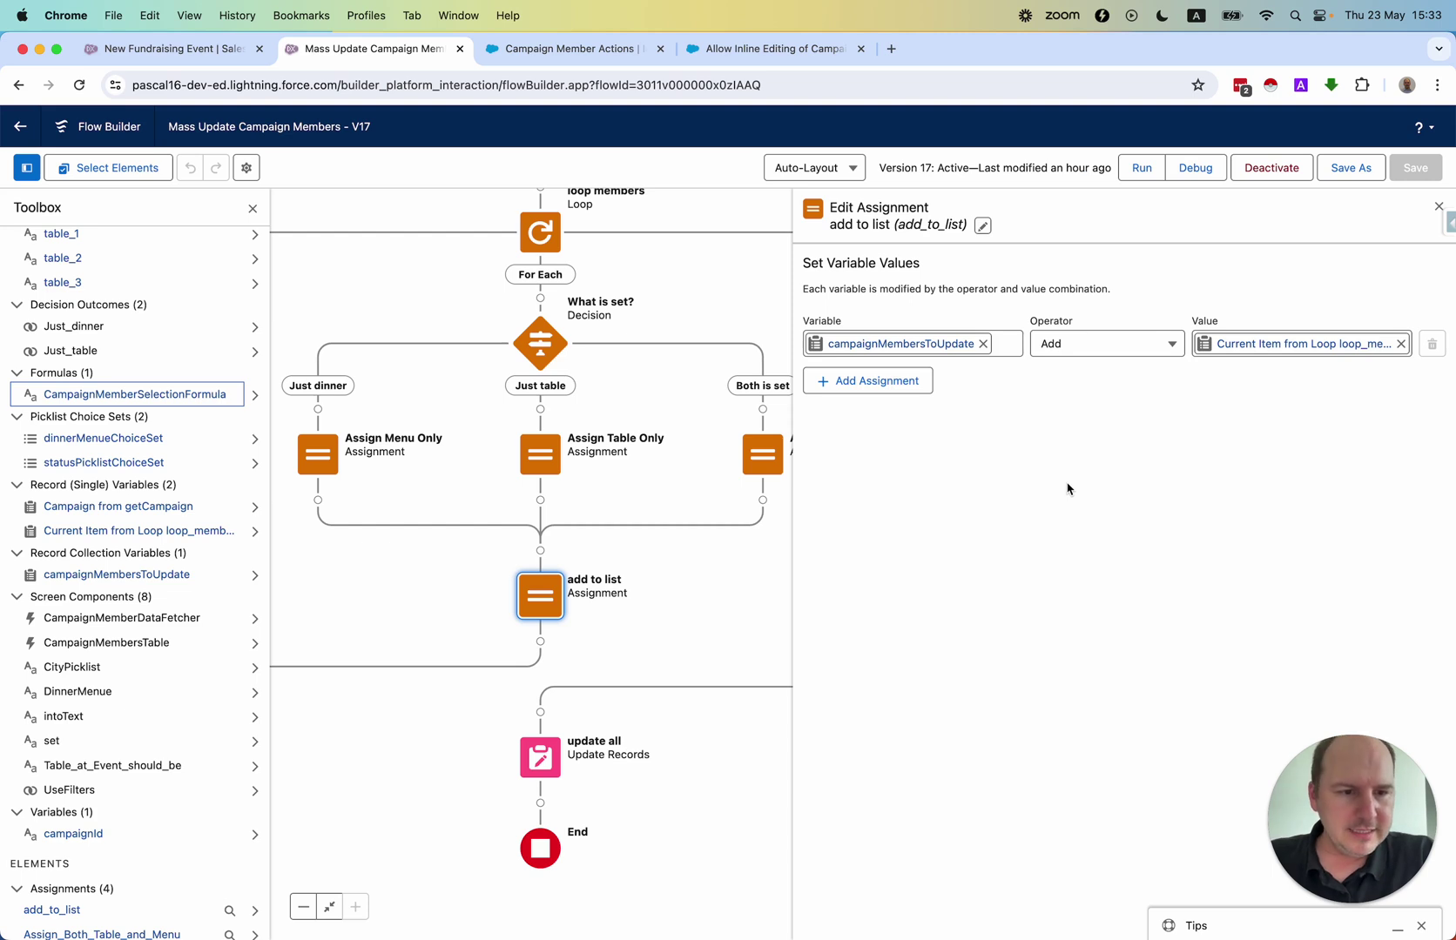